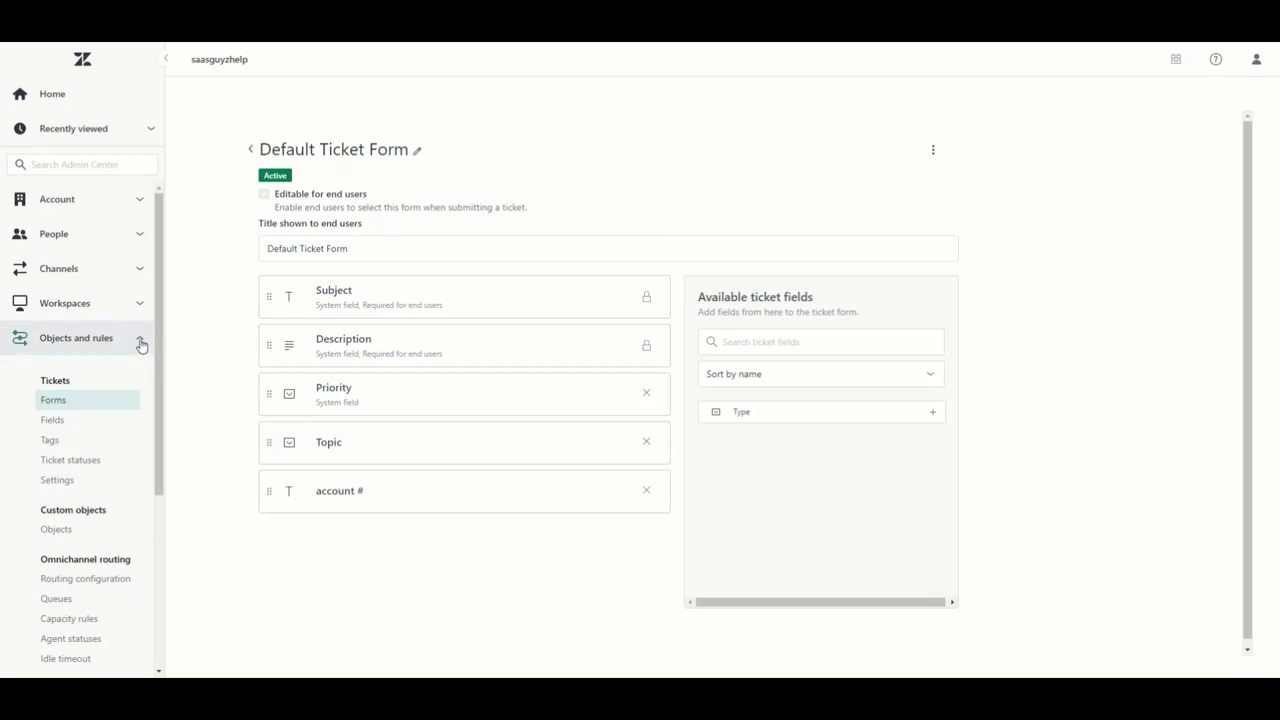
# - Open the list of ticket triggers in the business rules of Objects and rules
pyautogui.click(141, 340)
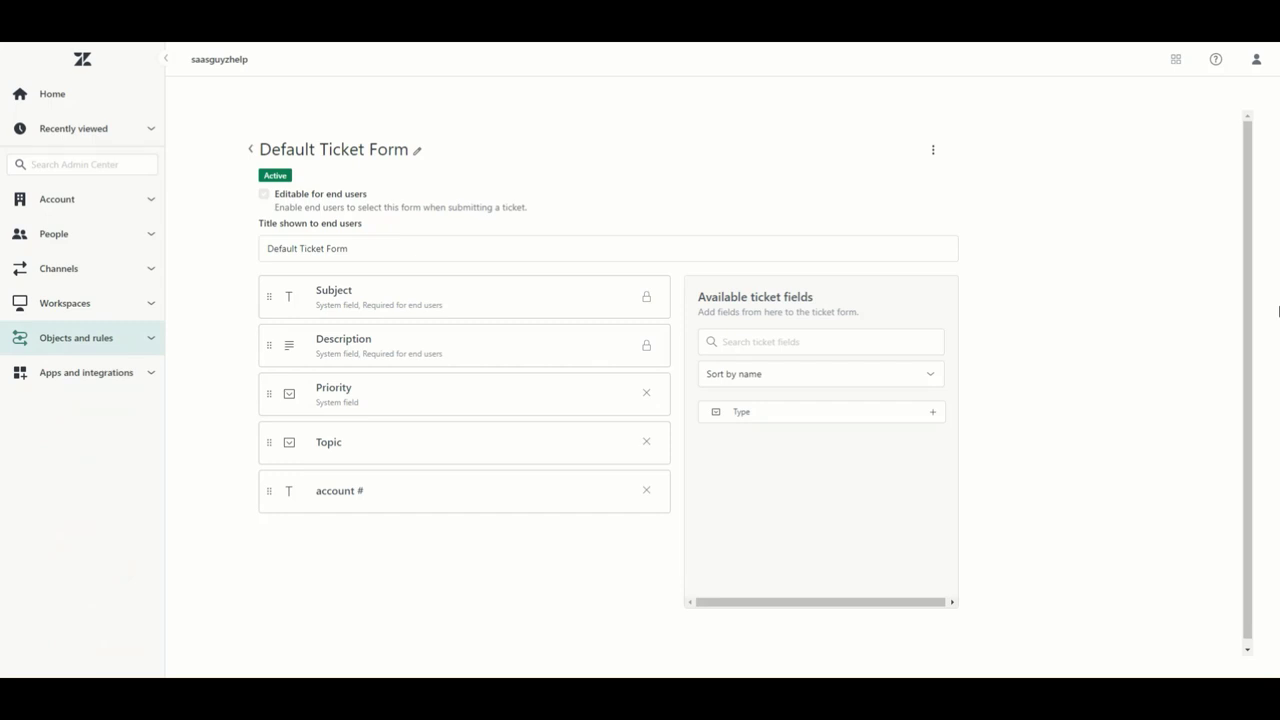
pyautogui.click(153, 346)
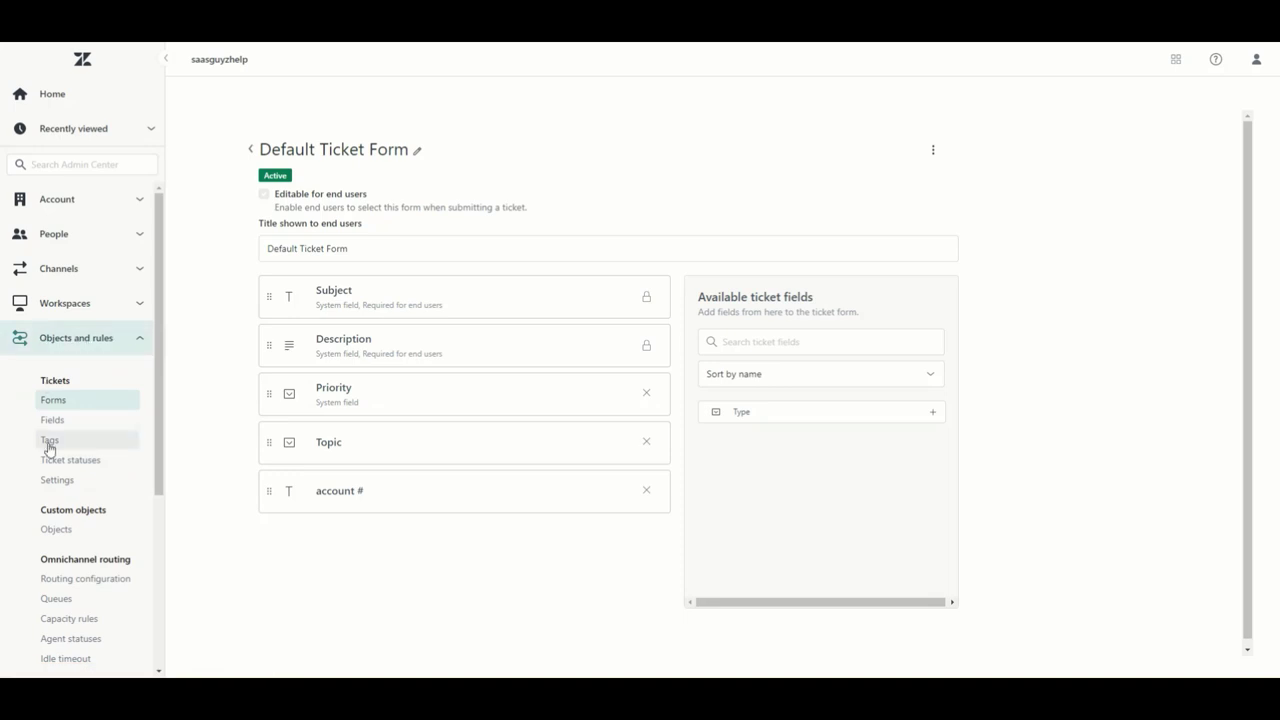
pyautogui.scroll(-3, 112, 445)
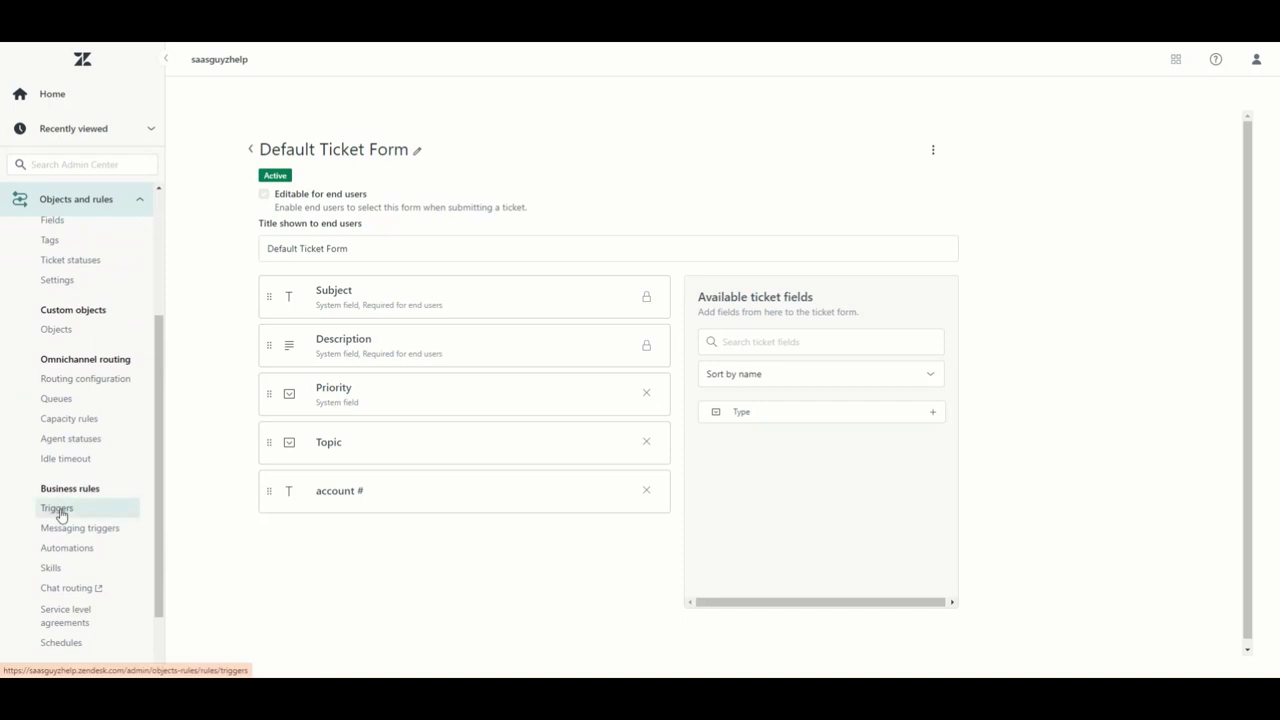
pyautogui.click(58, 510)
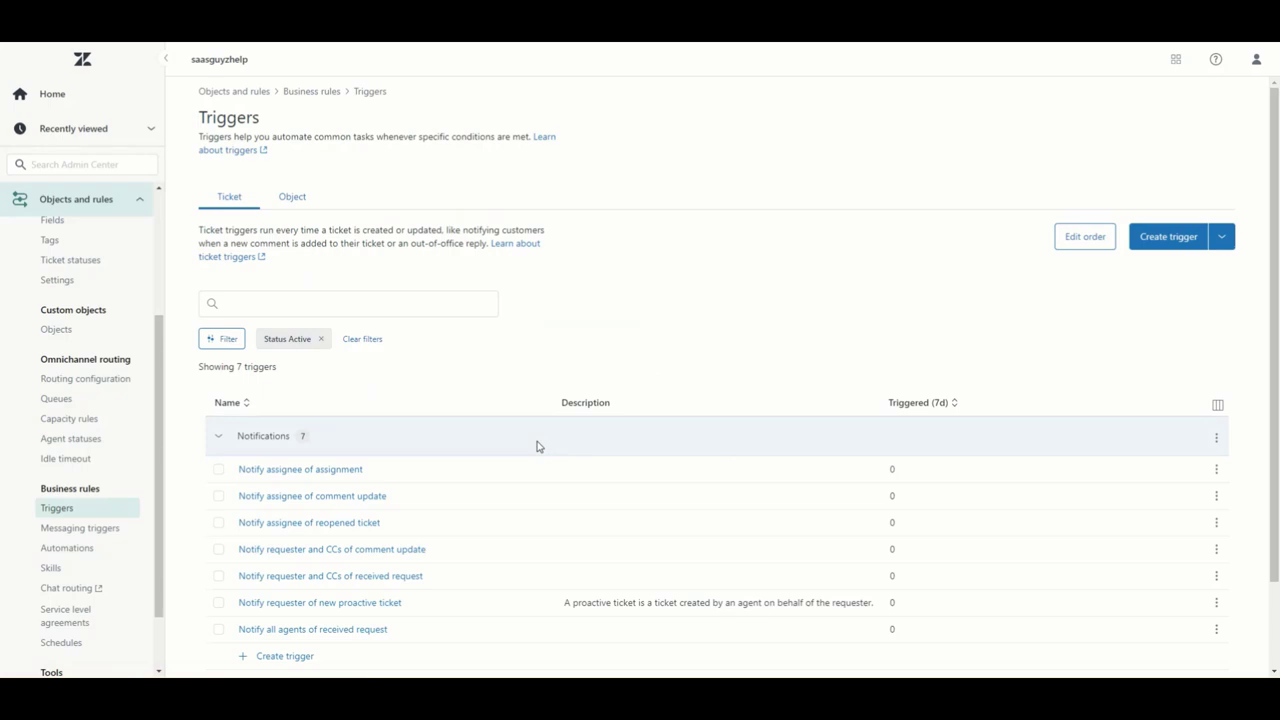
pyautogui.scroll(-2, 929, 343)
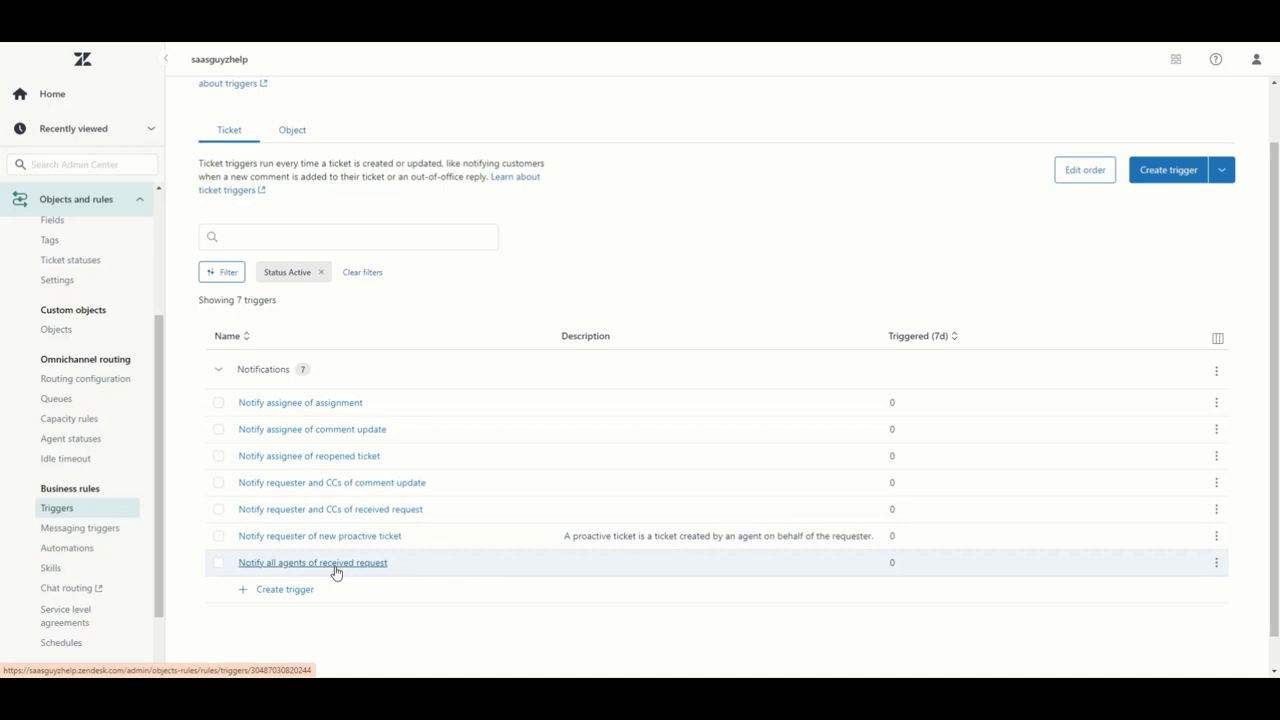
# - Deactivate the "Notify all agents of received request" trigger
pyautogui.click(216, 566)
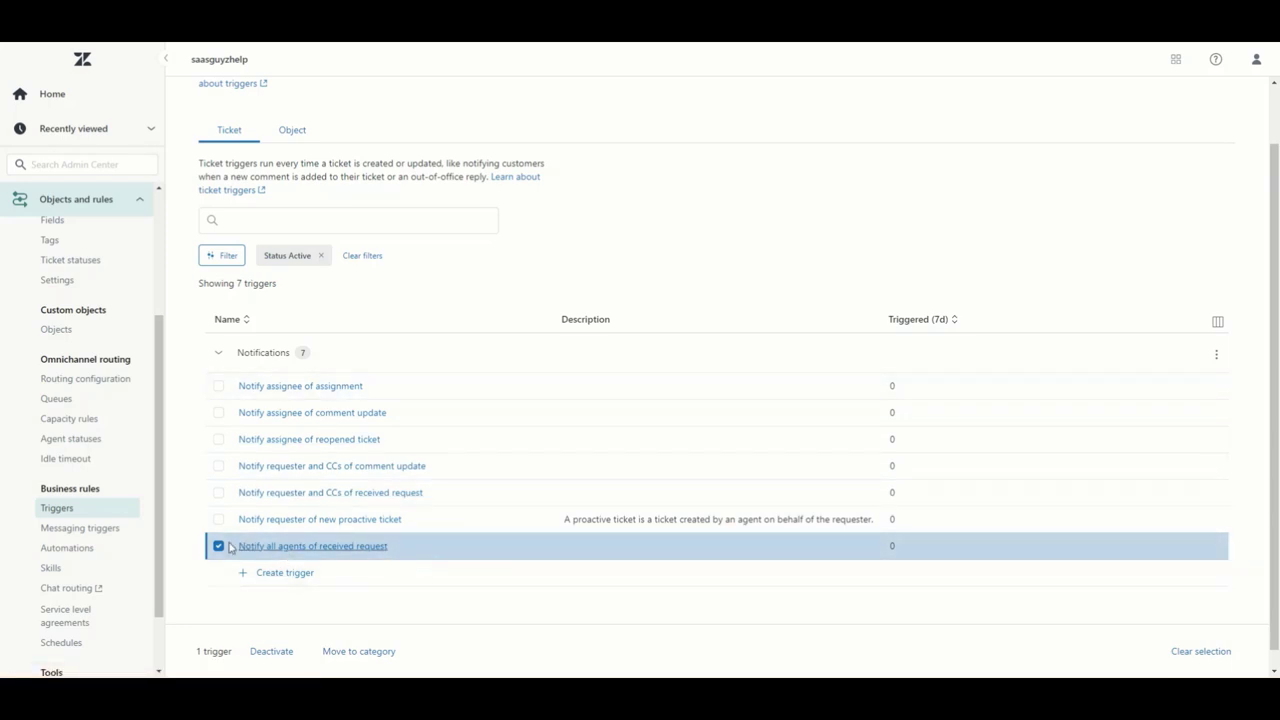
pyautogui.click(270, 653)
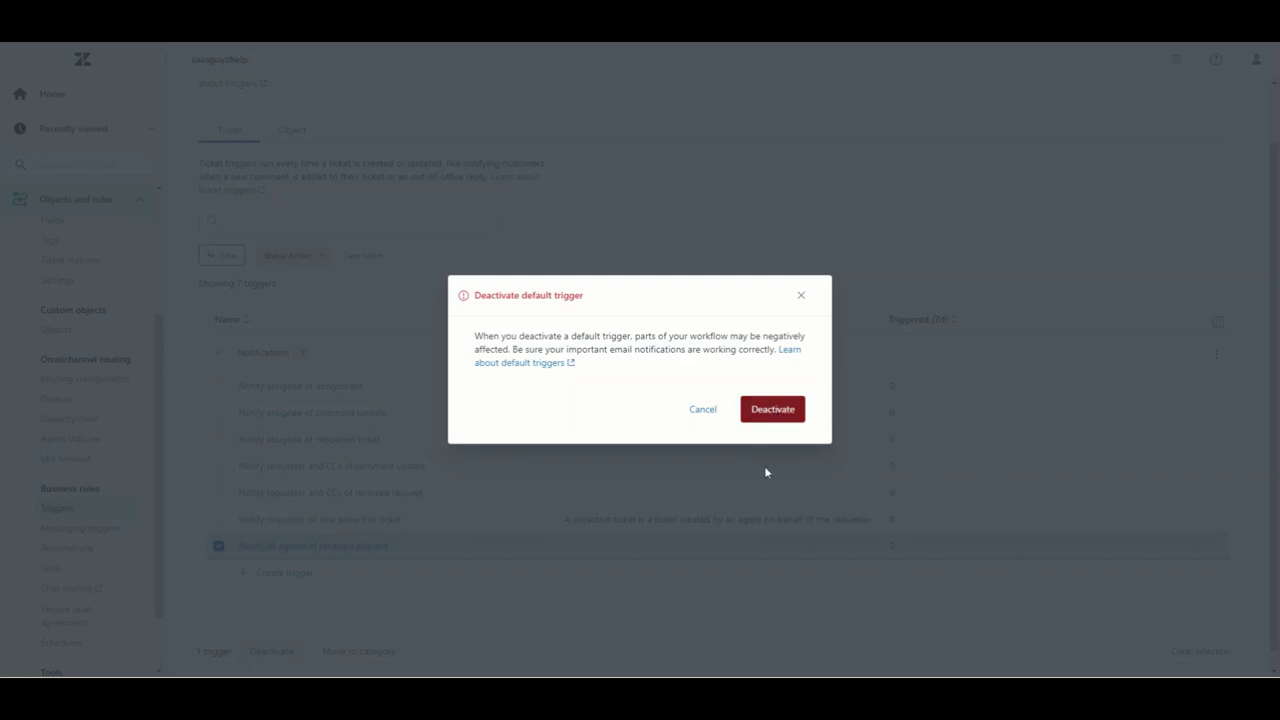
pyautogui.click(774, 411)
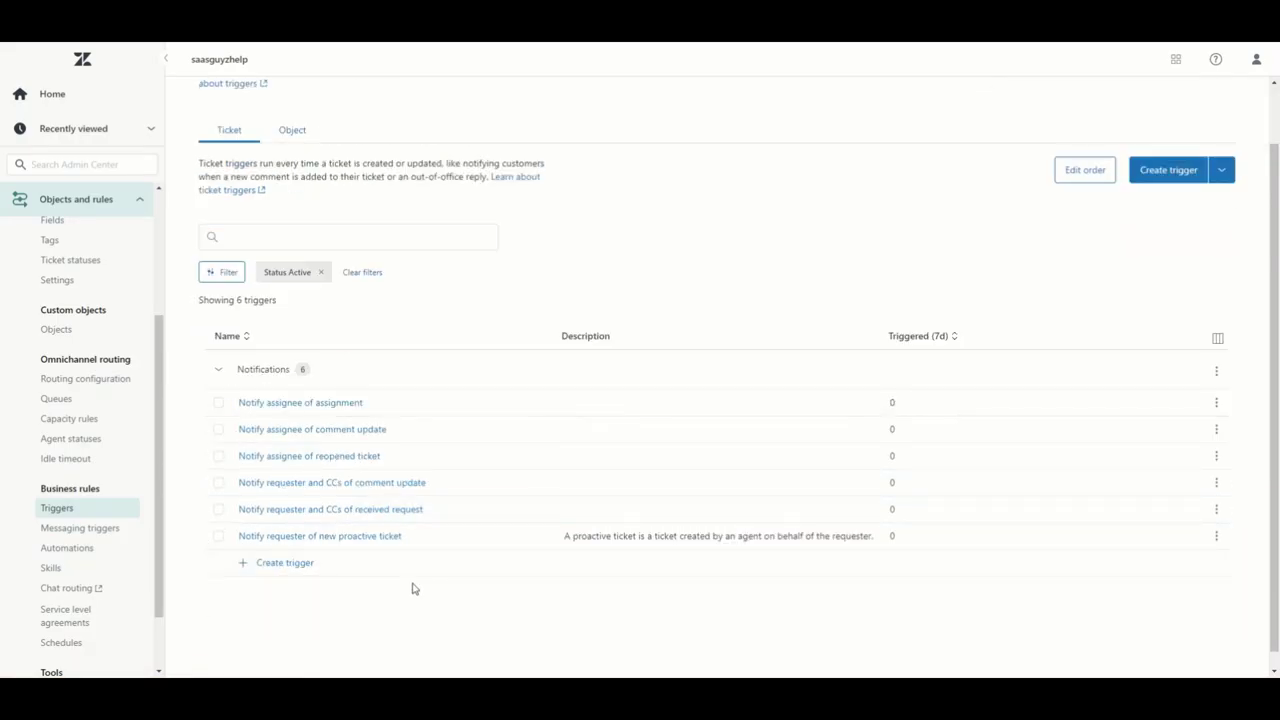
# - Open the "Notify requester and CCs of received request" trigger and review its conditions, including the available privacy values
pyautogui.click(338, 512)
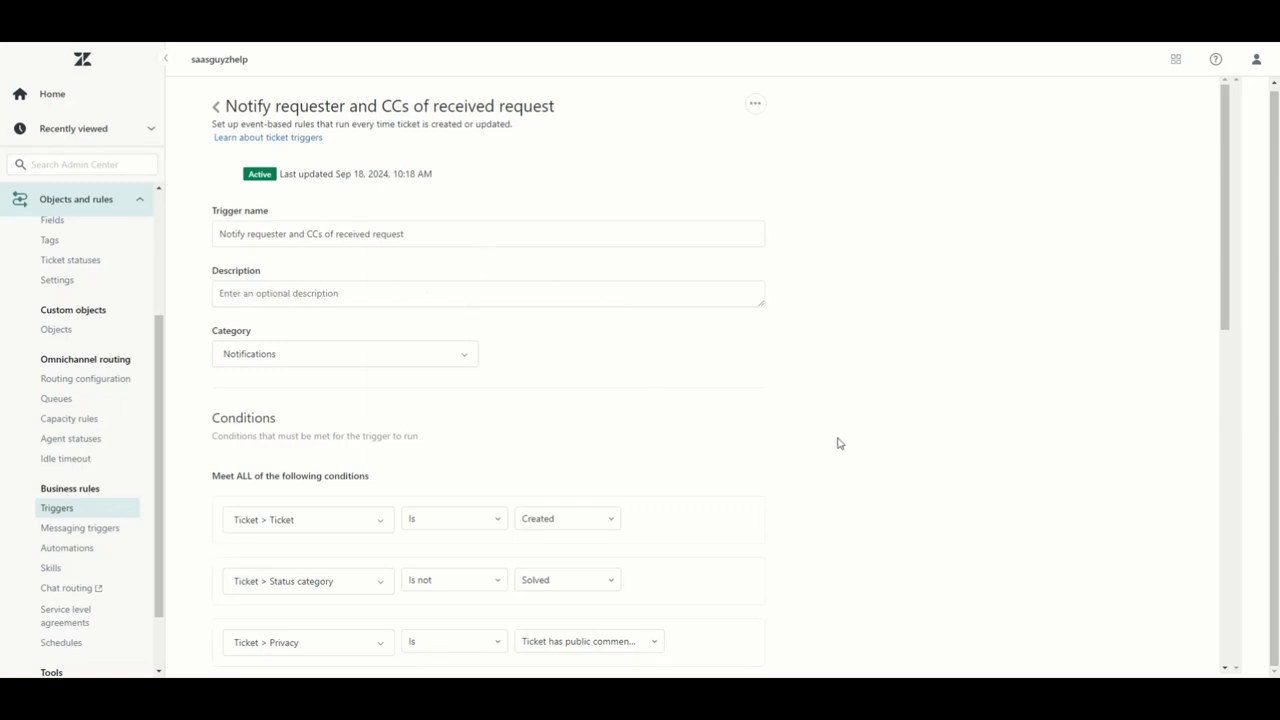
pyautogui.scroll(-3, 938, 440)
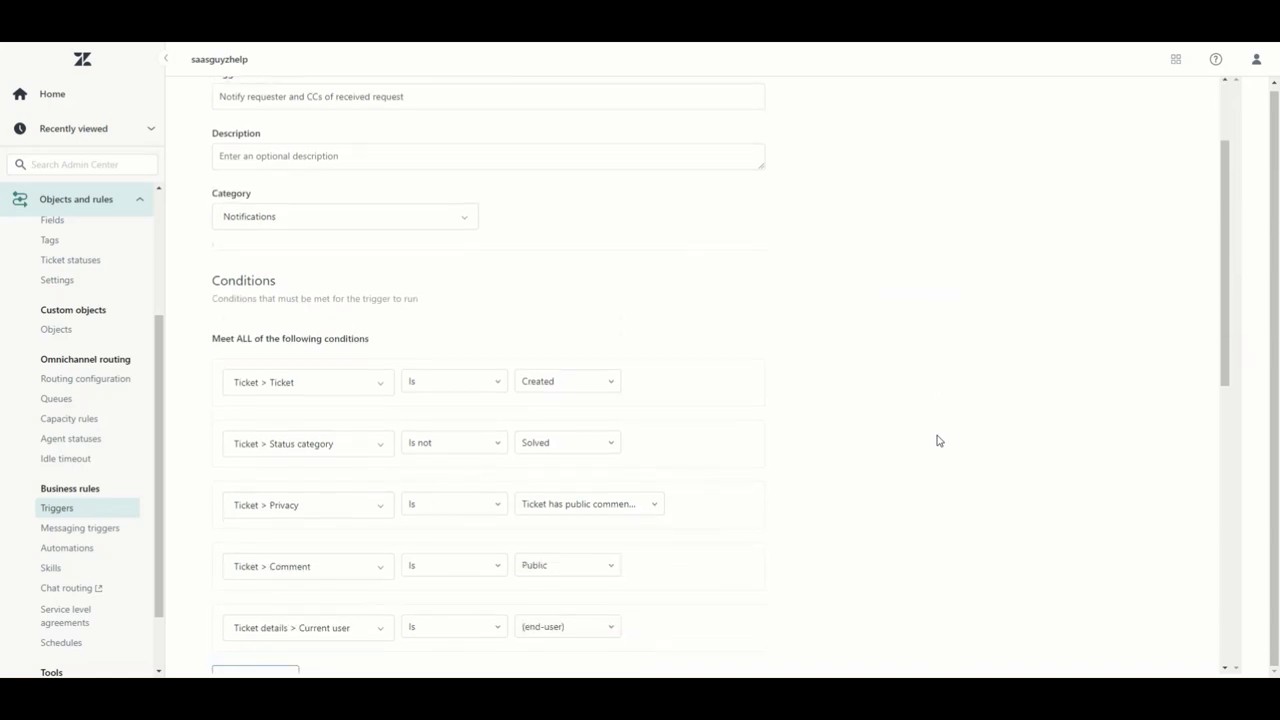
pyautogui.scroll(-1, 938, 440)
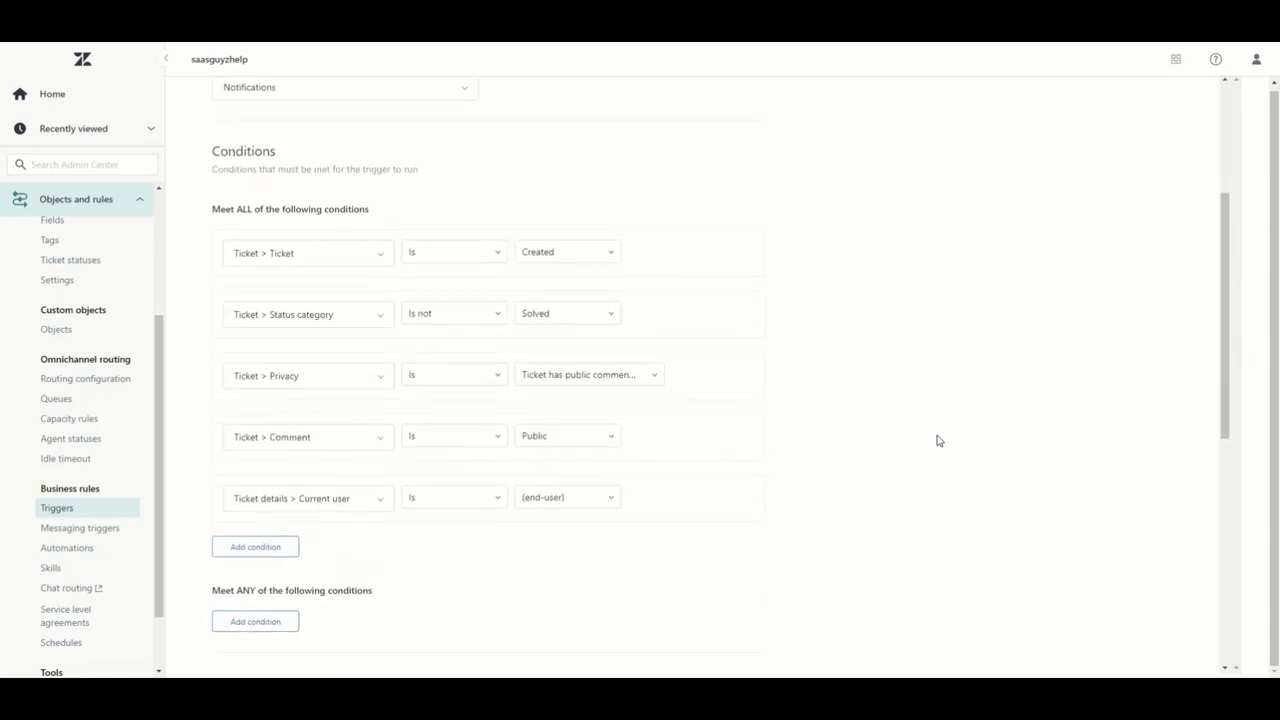
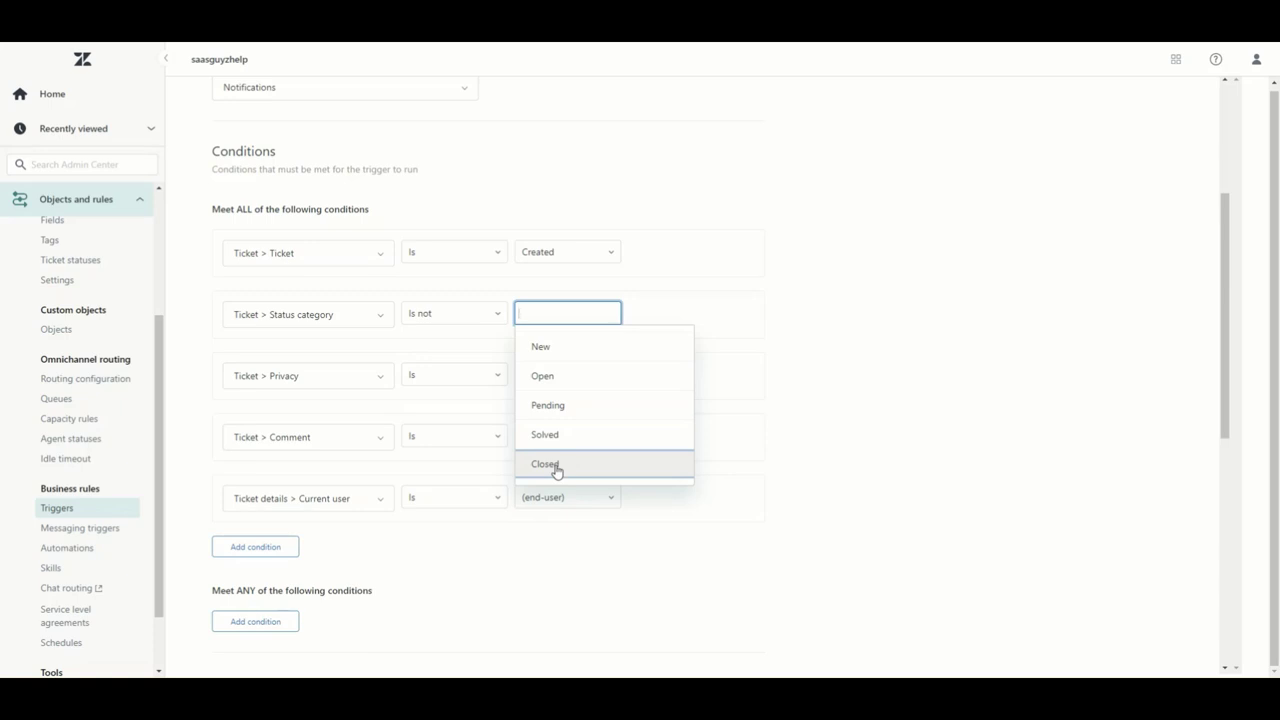
pyautogui.click(853, 432)
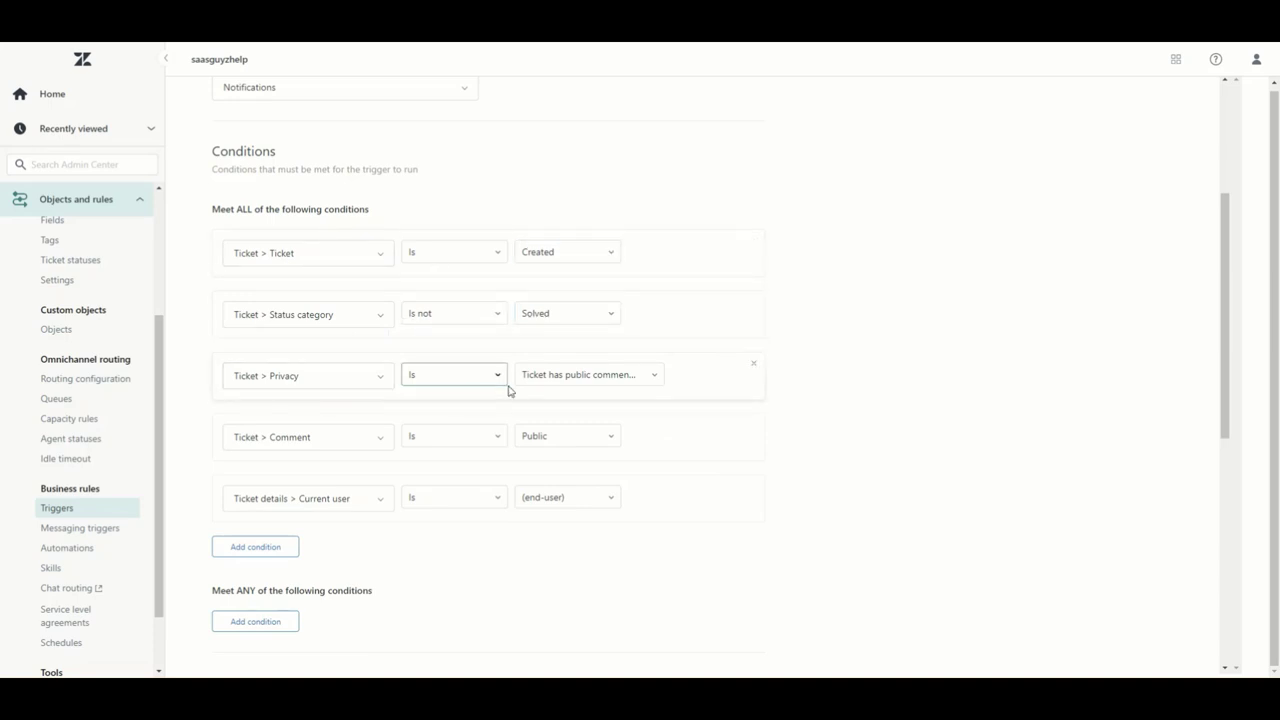
pyautogui.click(628, 380)
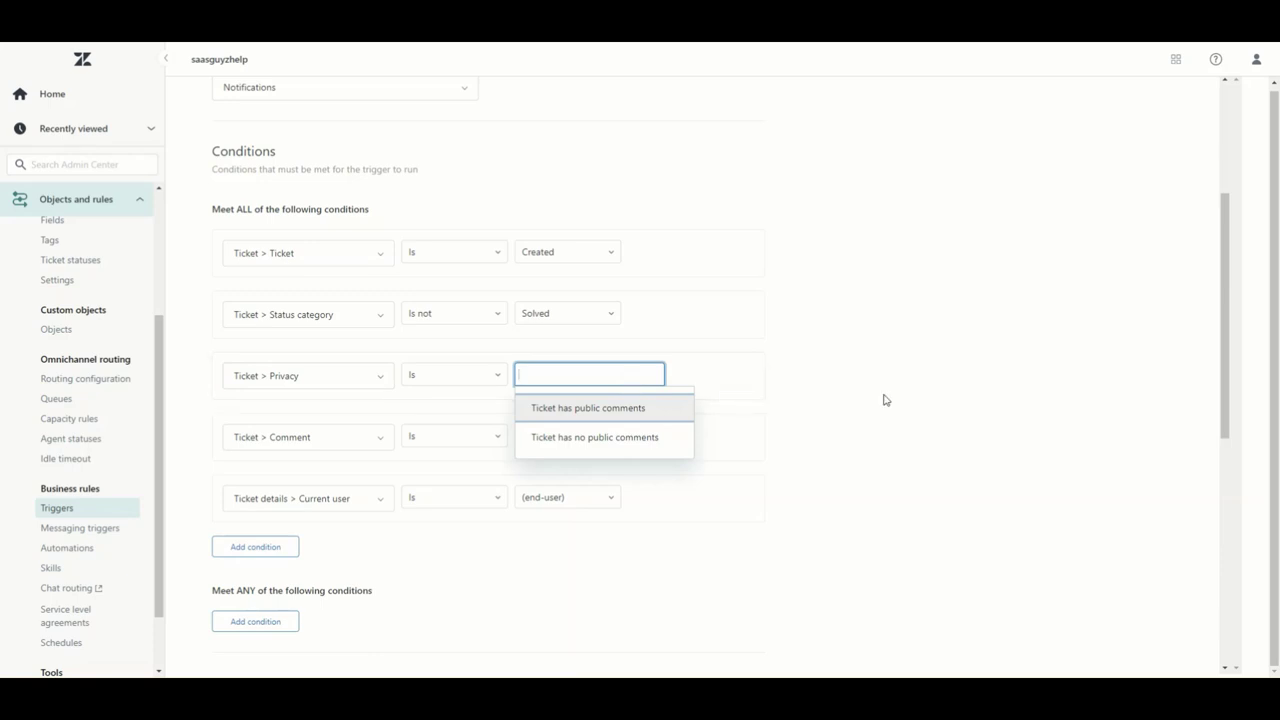
pyautogui.press('Return')
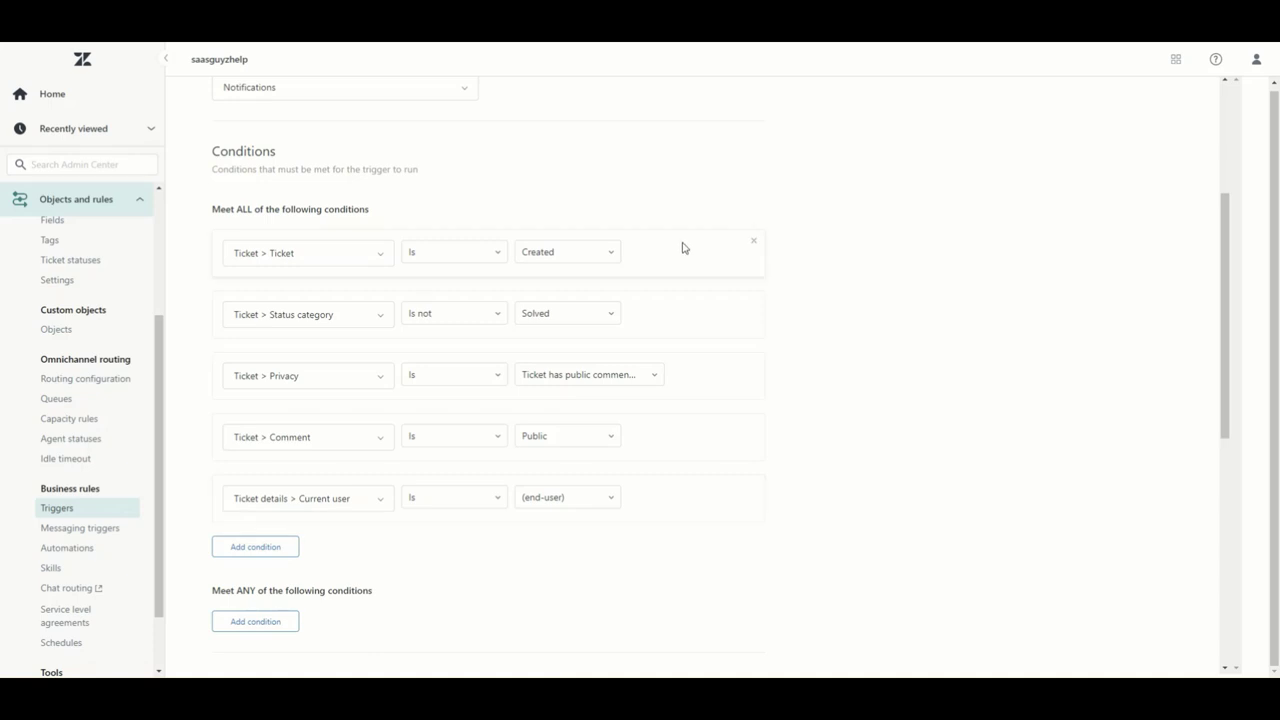
# - Examine the trigger's user email action, particularly the email subject and body text
pyautogui.scroll(-3, 812, 516)
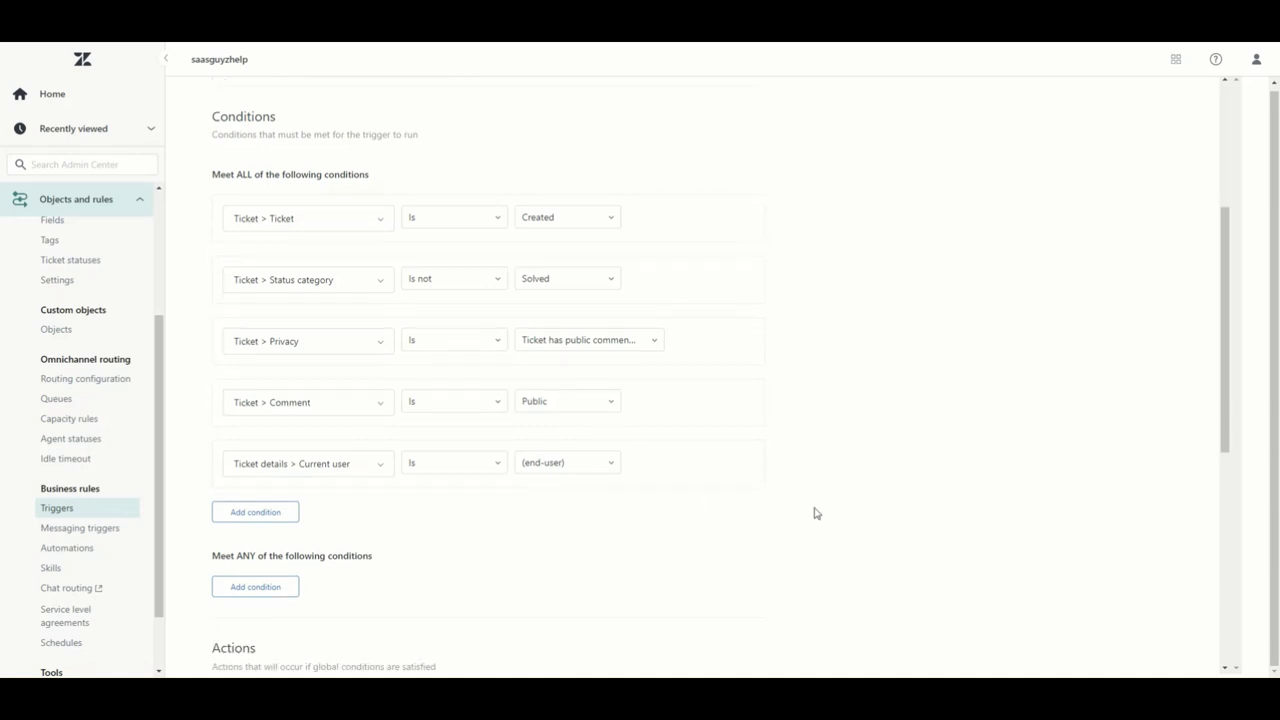
pyautogui.scroll(-3, 683, 469)
pyautogui.scroll(-3, 683, 469)
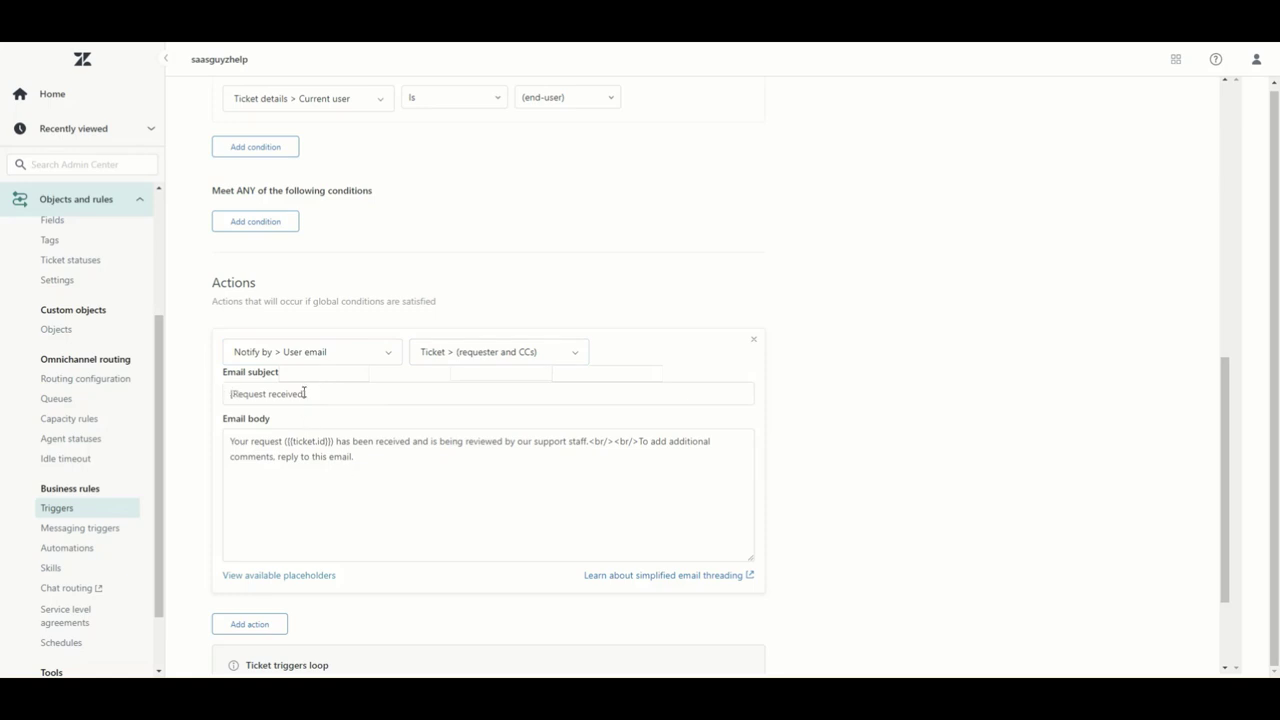
pyautogui.moveTo(226, 393); pyautogui.dragTo(316, 546)
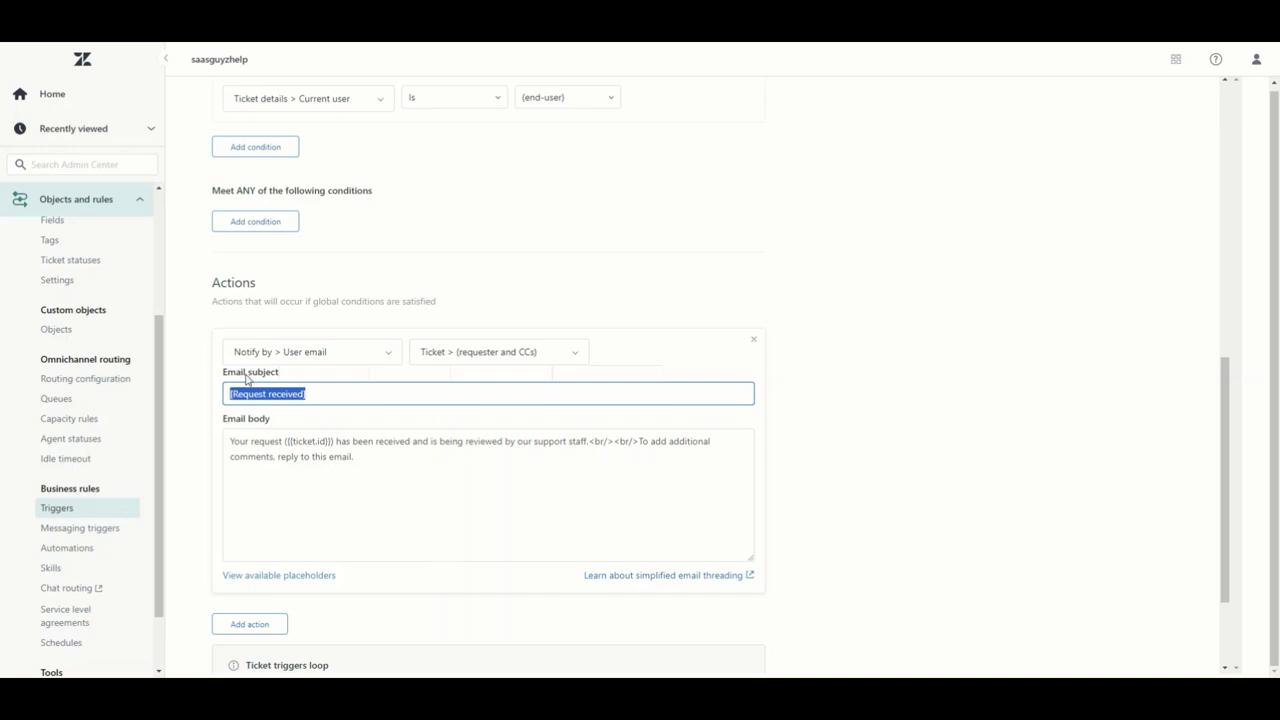
pyautogui.click(353, 392)
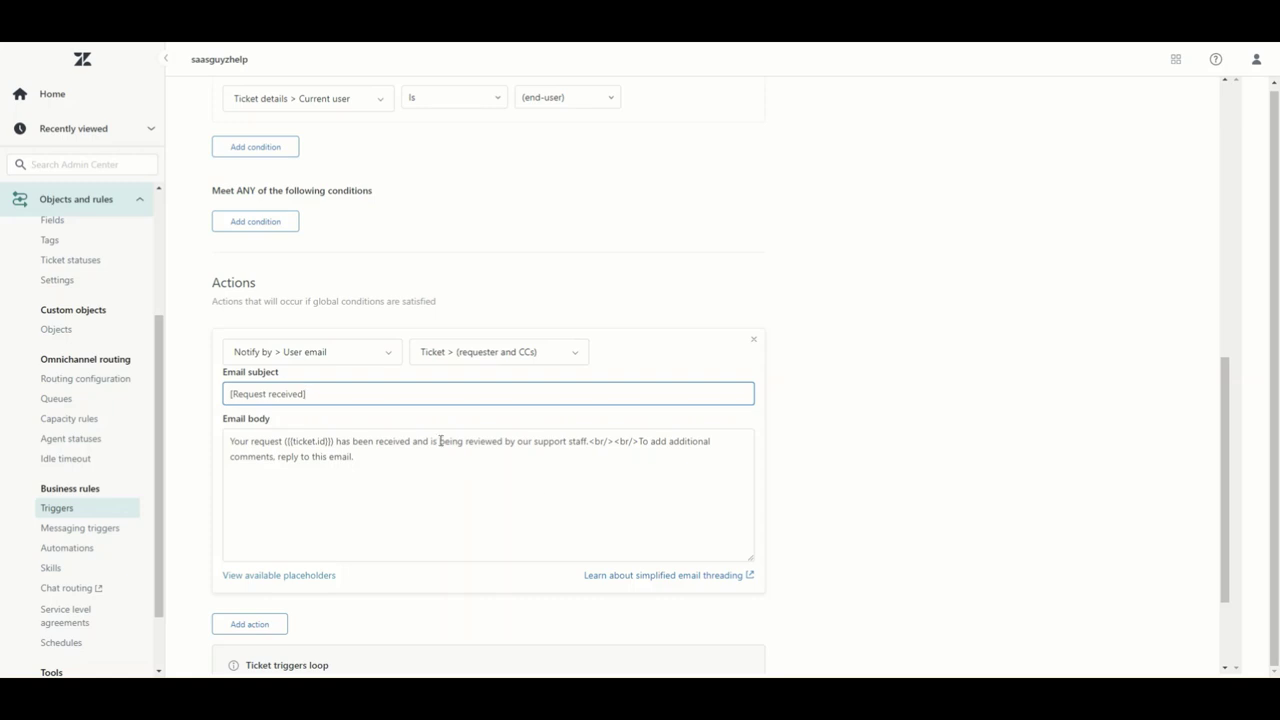
pyautogui.tripleClick(325, 395)
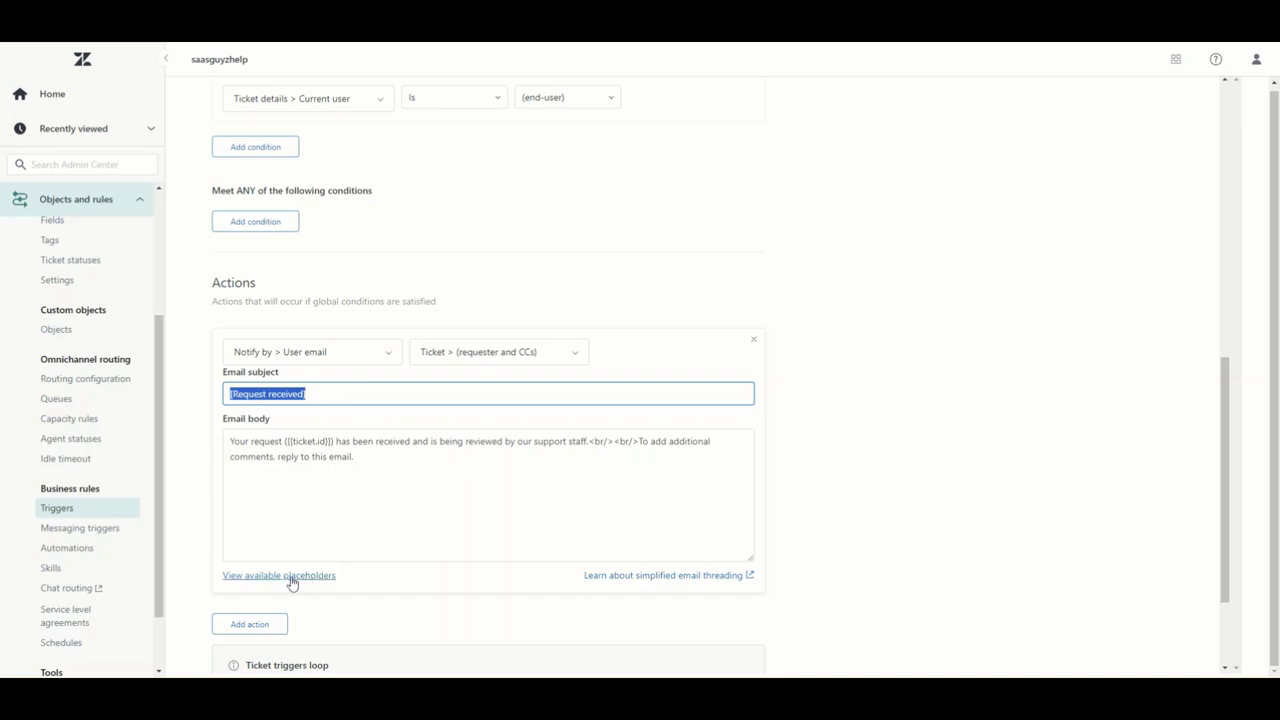
pyautogui.click(326, 394)
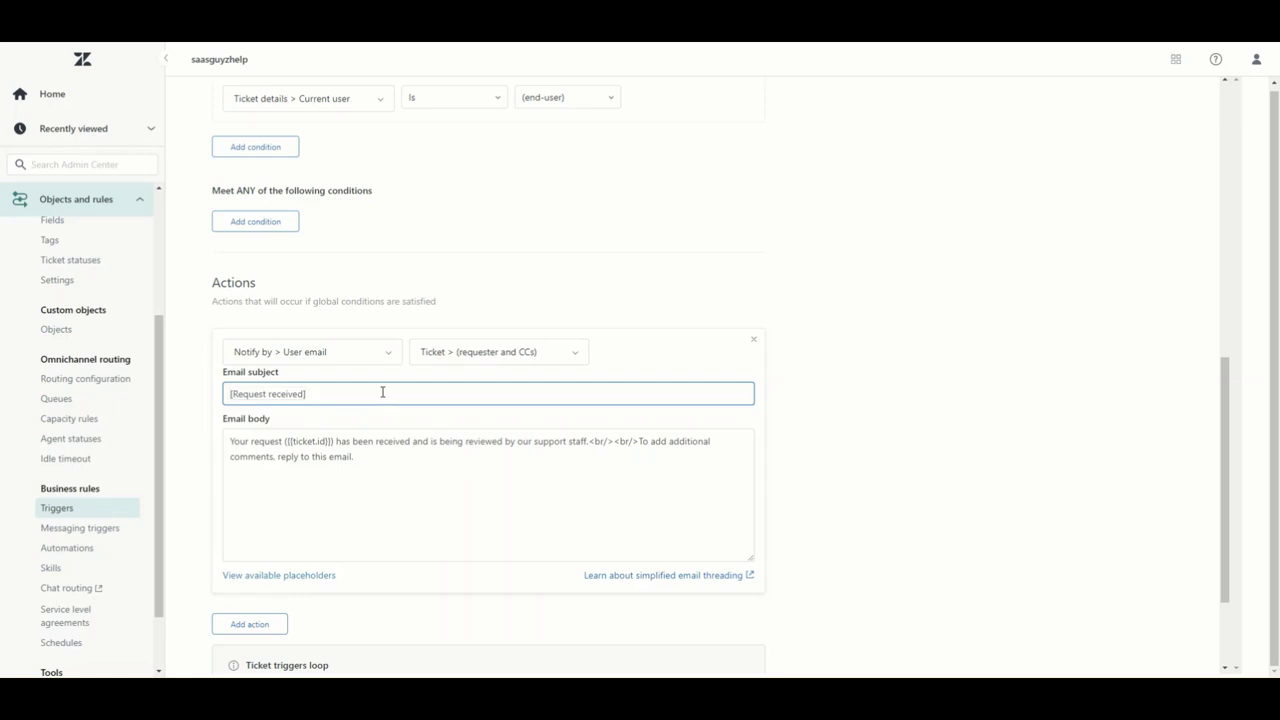
# - Find the ticket's subject placeholder {{ticket.title}} among the available placeholders and copy it
pyautogui.click(318, 577)
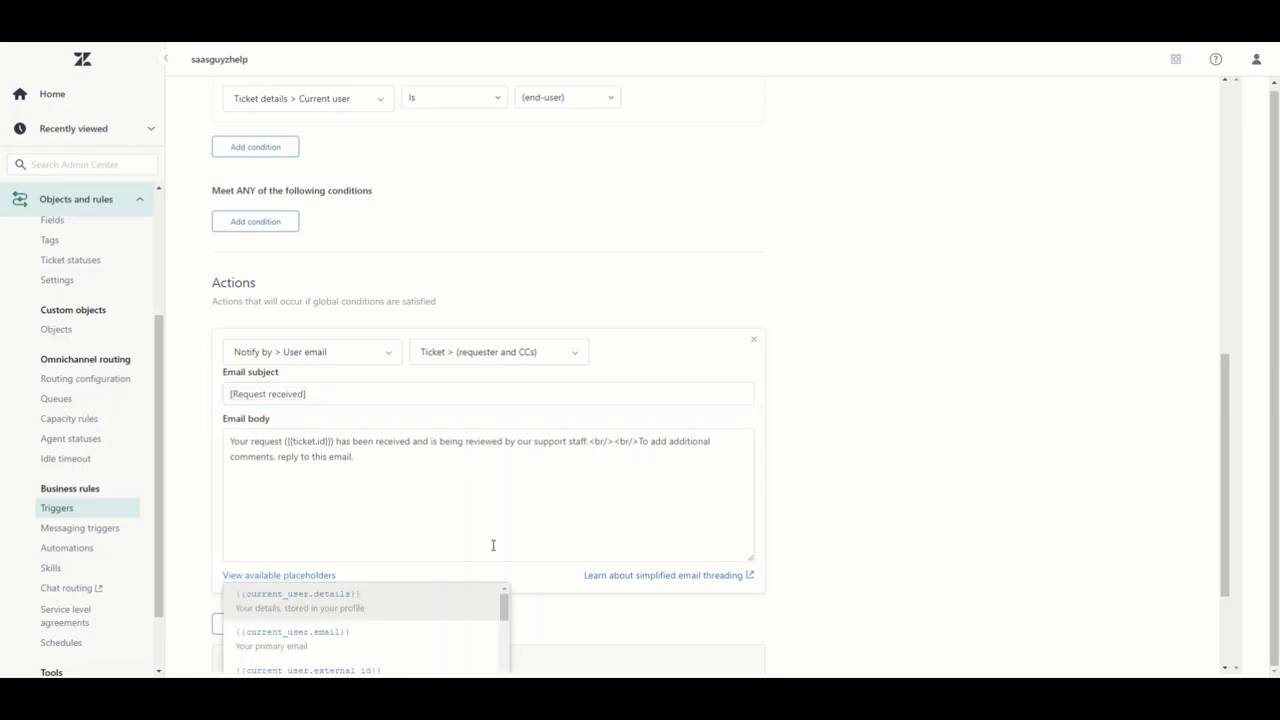
pyautogui.scroll(-1, 491, 545)
pyautogui.scroll(-1, 342, 563)
pyautogui.scroll(-5, 342, 563)
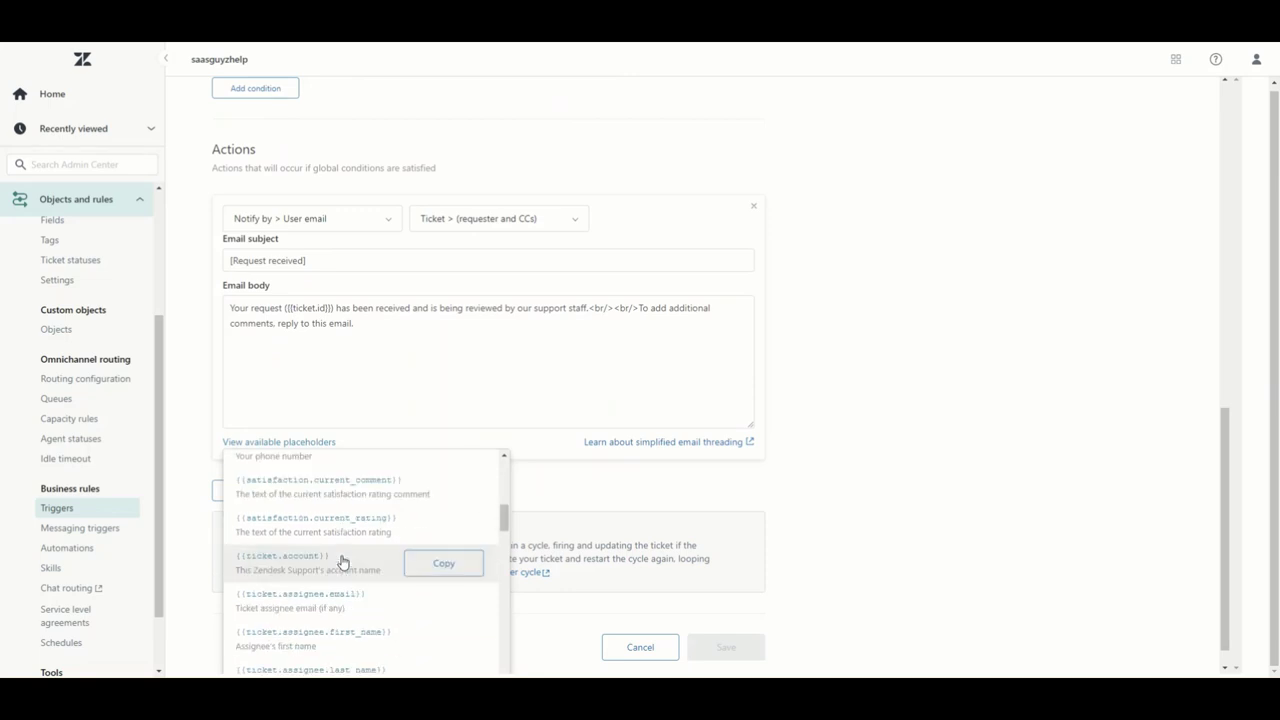
pyautogui.scroll(-5, 342, 563)
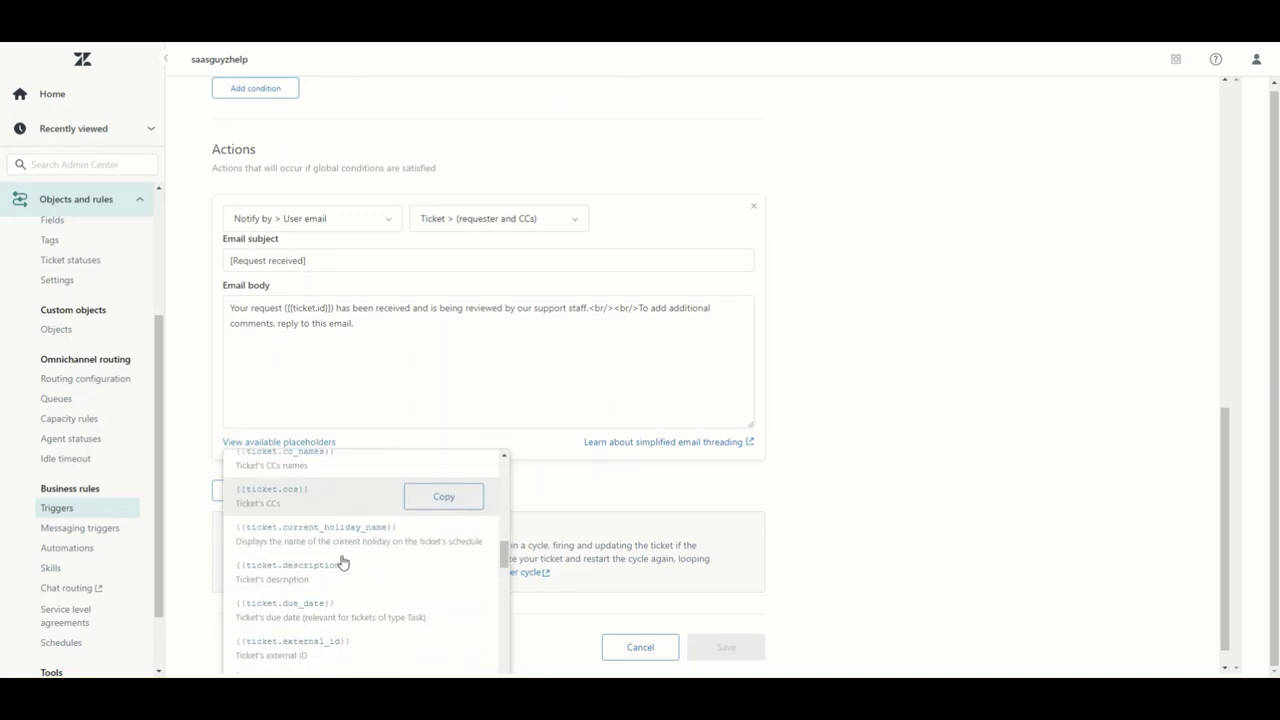
pyautogui.scroll(-5, 342, 563)
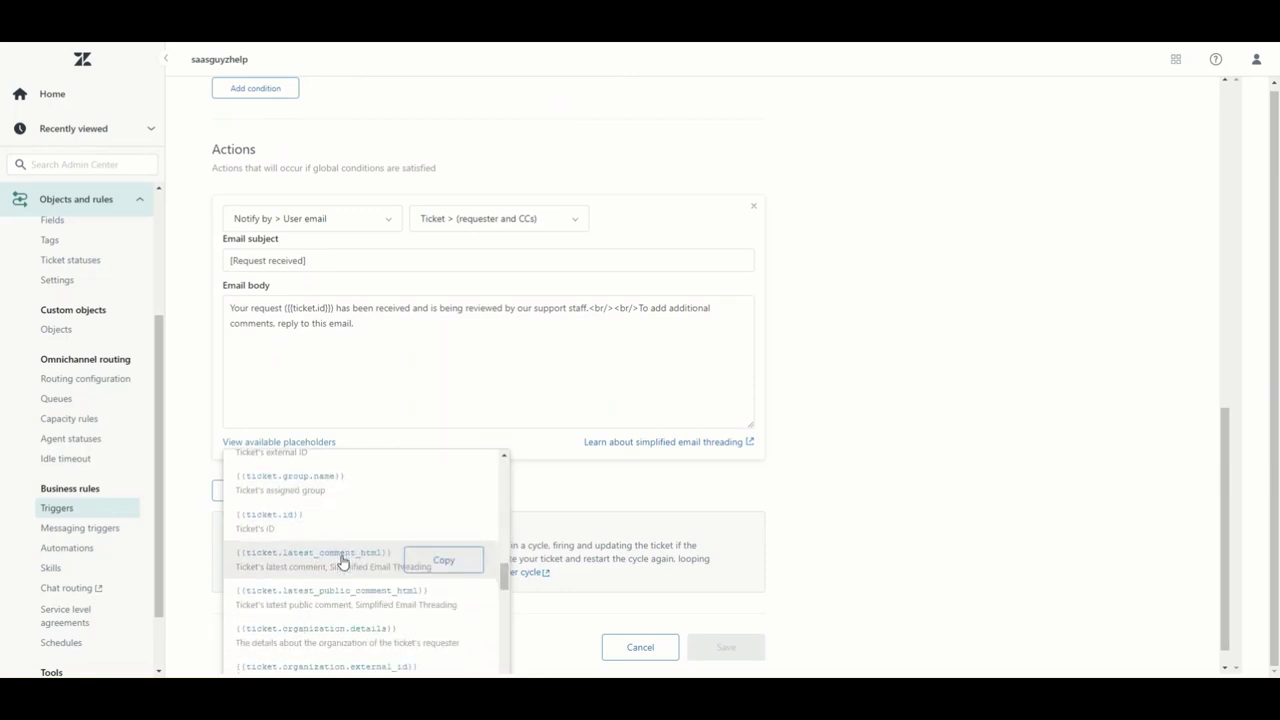
pyautogui.scroll(-3, 342, 563)
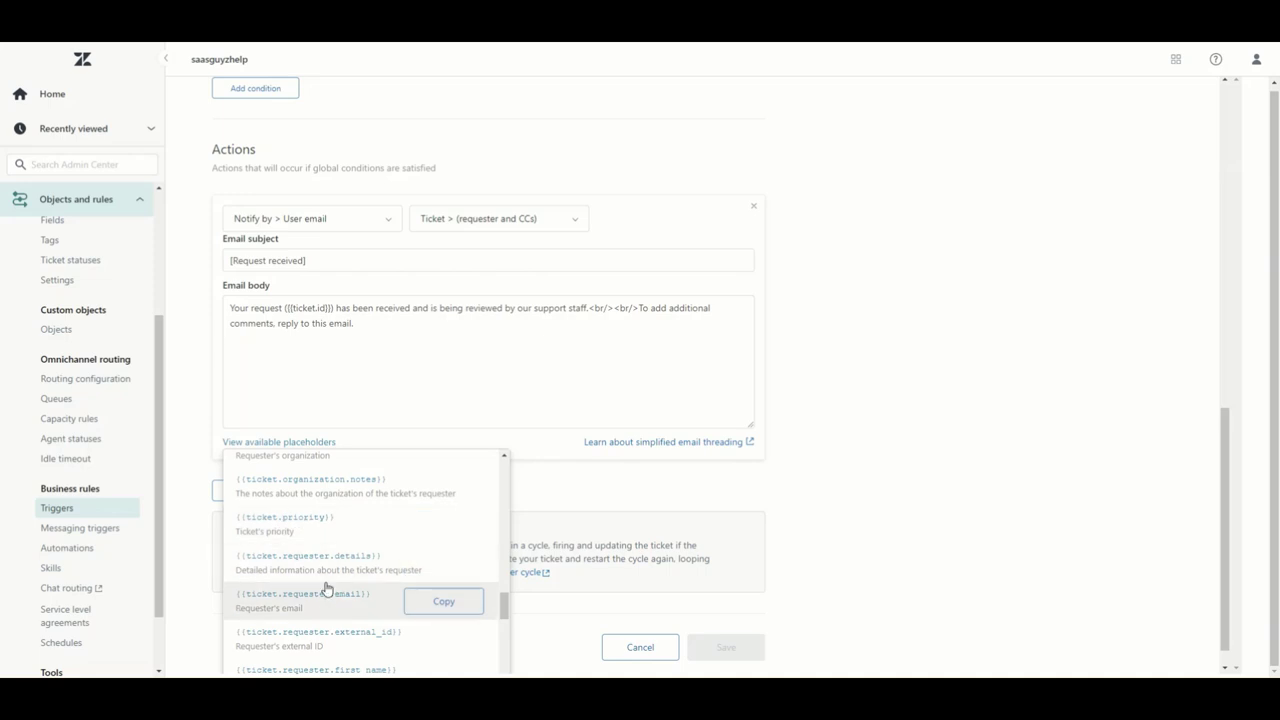
pyautogui.scroll(-1, 329, 590)
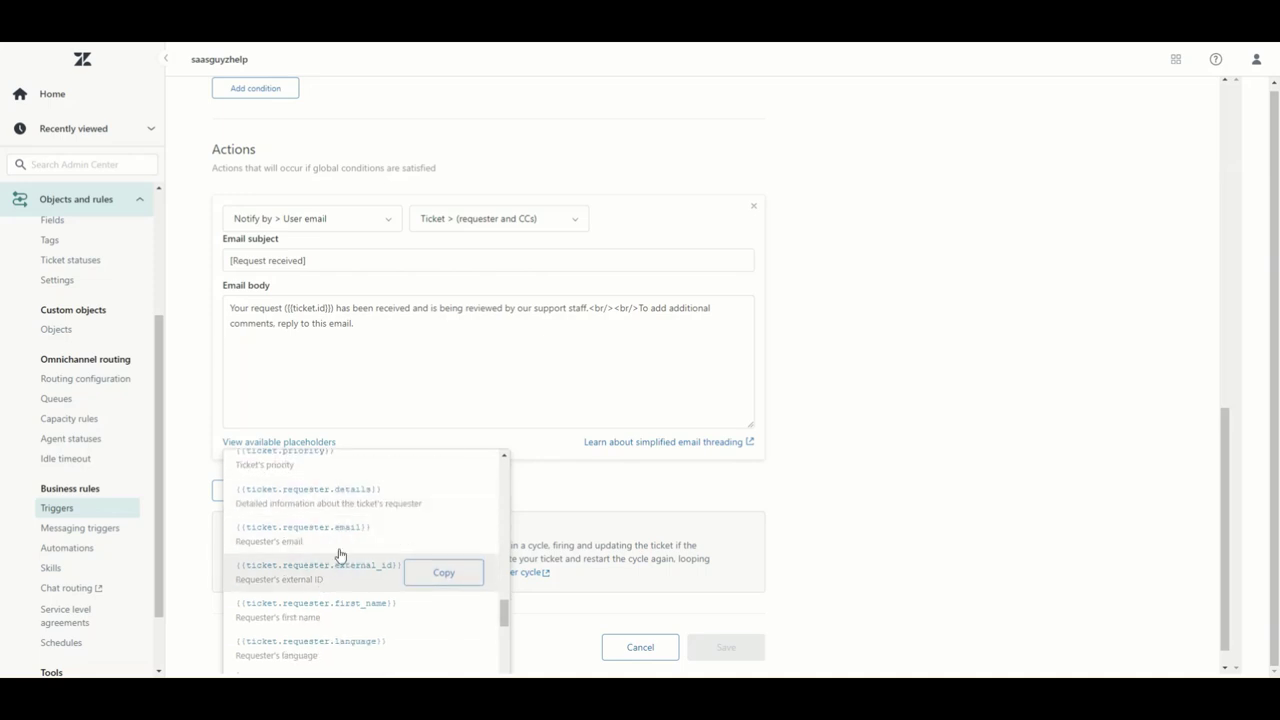
pyautogui.scroll(-1, 337, 597)
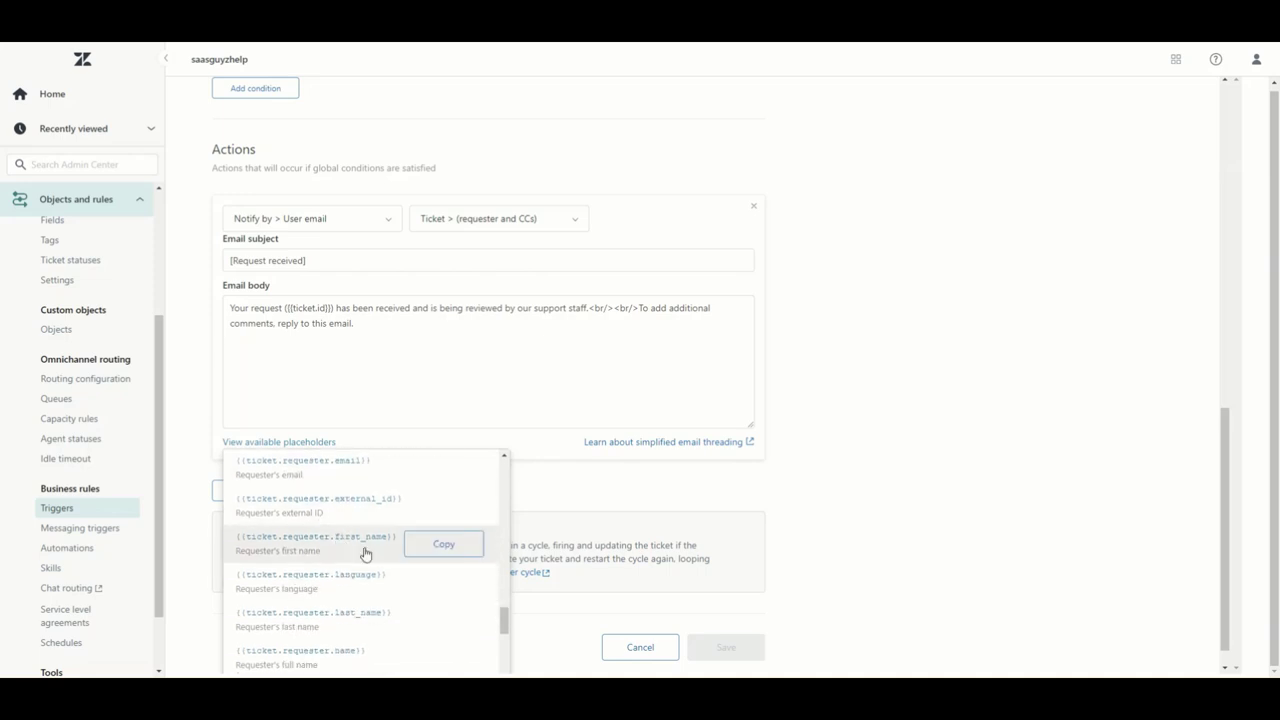
pyautogui.scroll(-2, 360, 570)
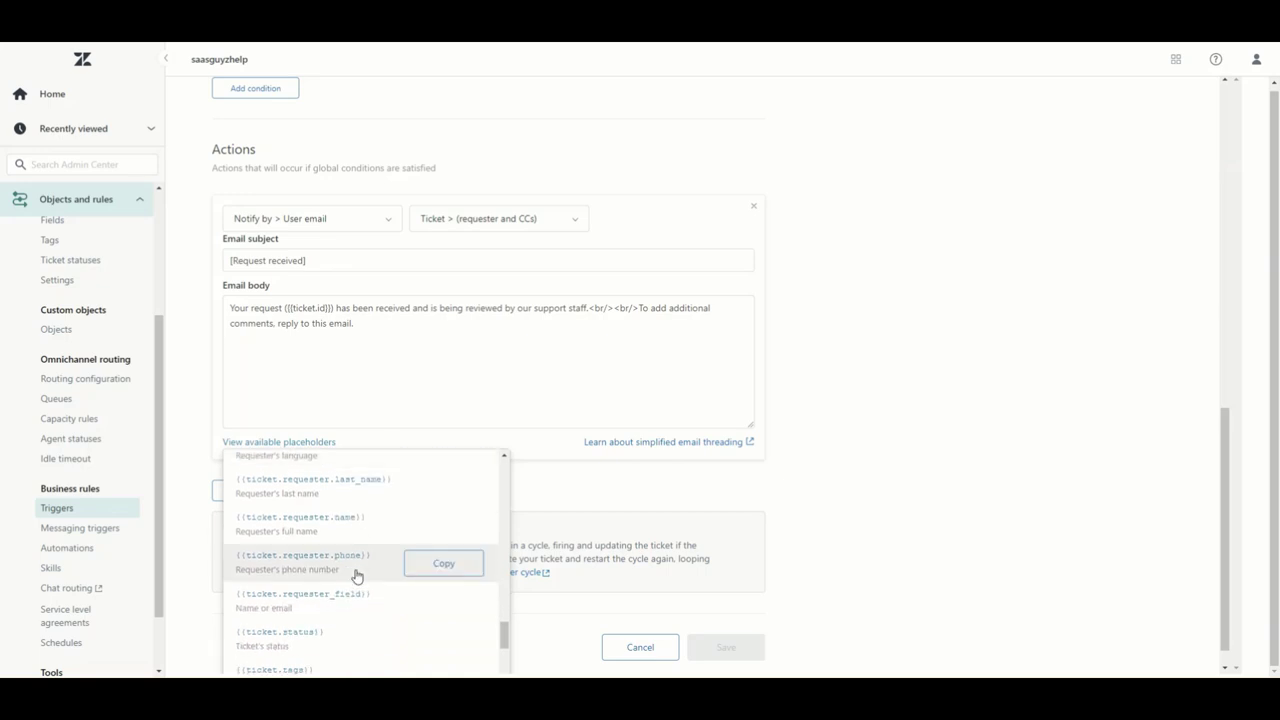
pyautogui.scroll(-5, 357, 575)
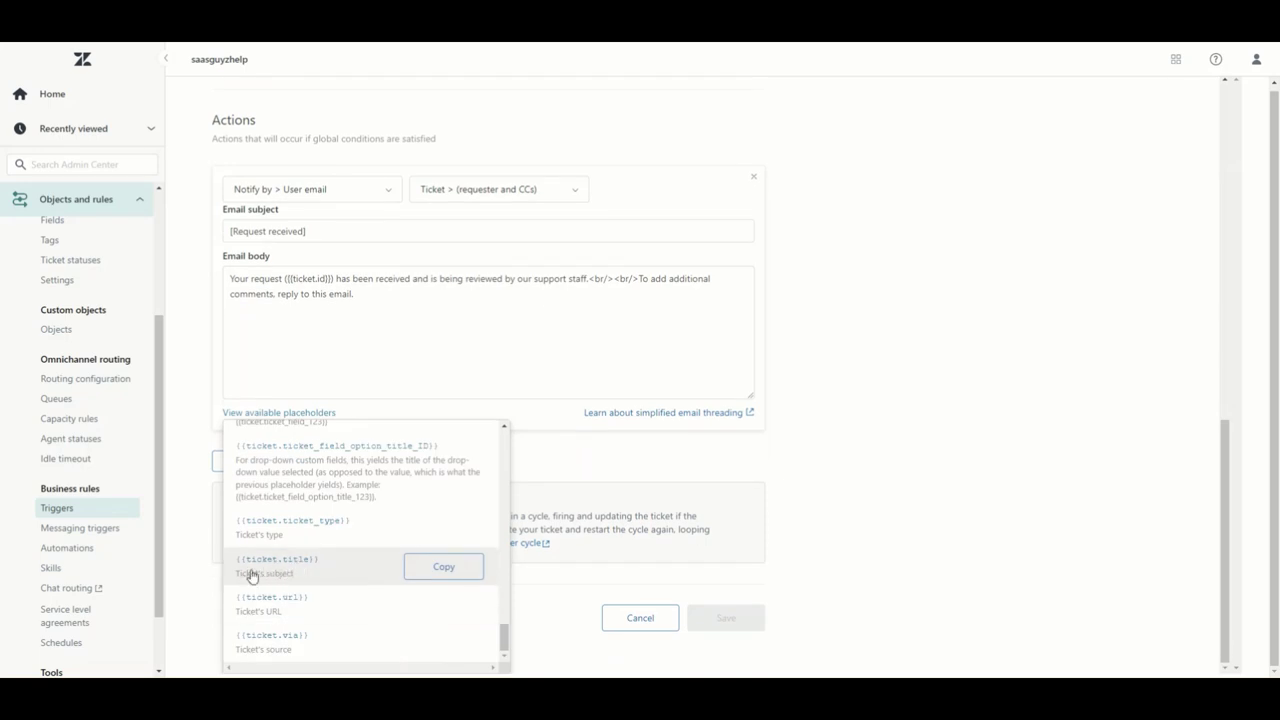
pyautogui.click(408, 577)
# - Replace the email subject with "RE {{ticket.title}} - [Ticket created]", using the copied placeholder for the ticket's subject
pyautogui.click(337, 240)
pyautogui.moveTo(337, 249); pyautogui.dragTo(207, 255)
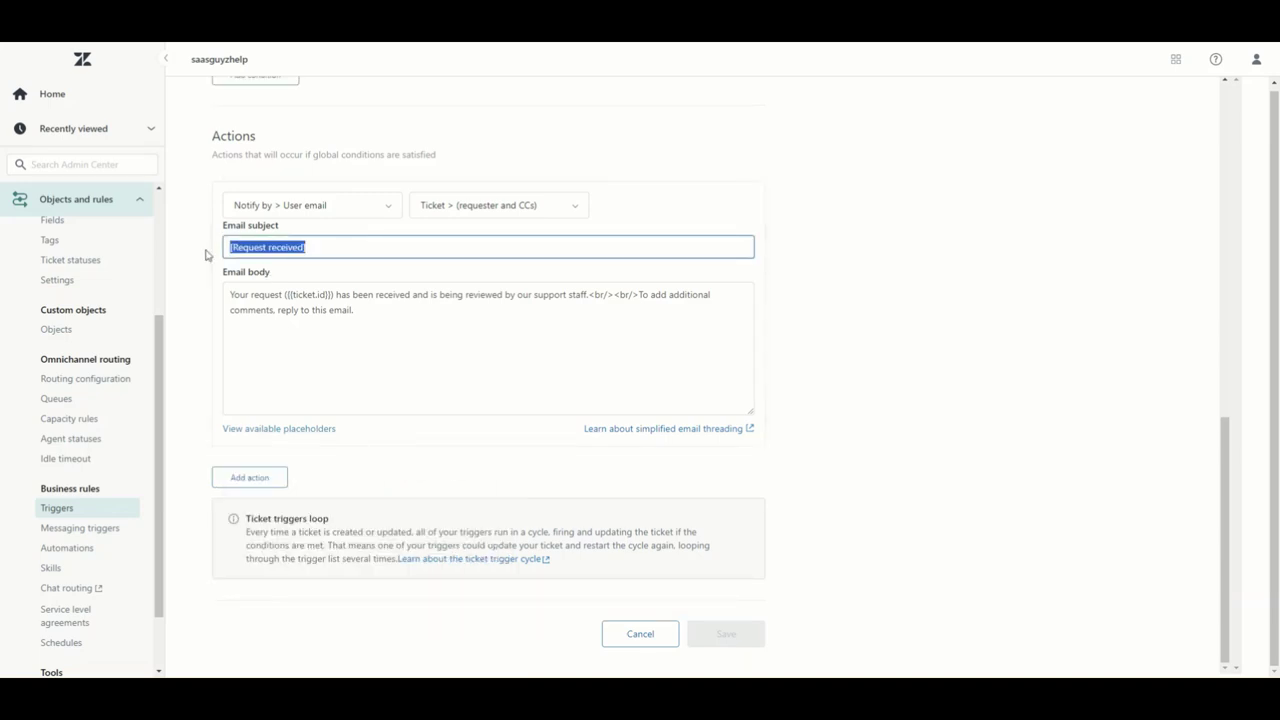
pyautogui.write('RE')
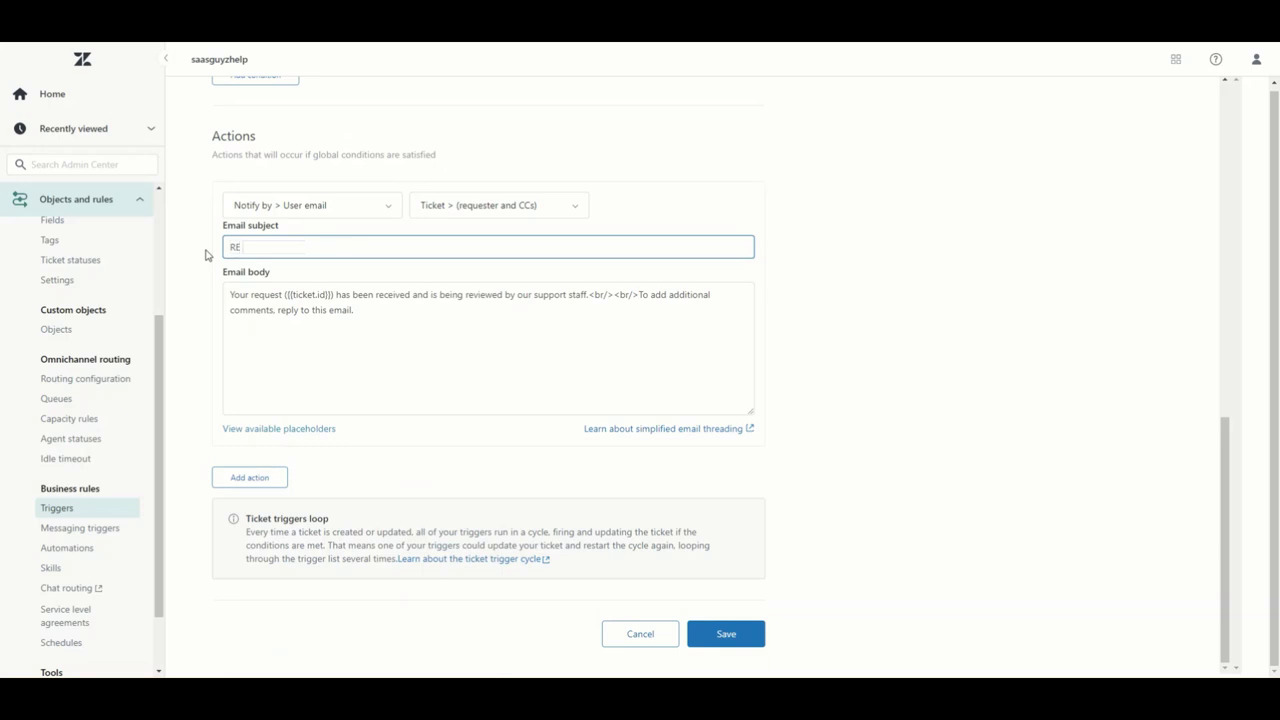
pyautogui.hotkey('ctrl', 'v')
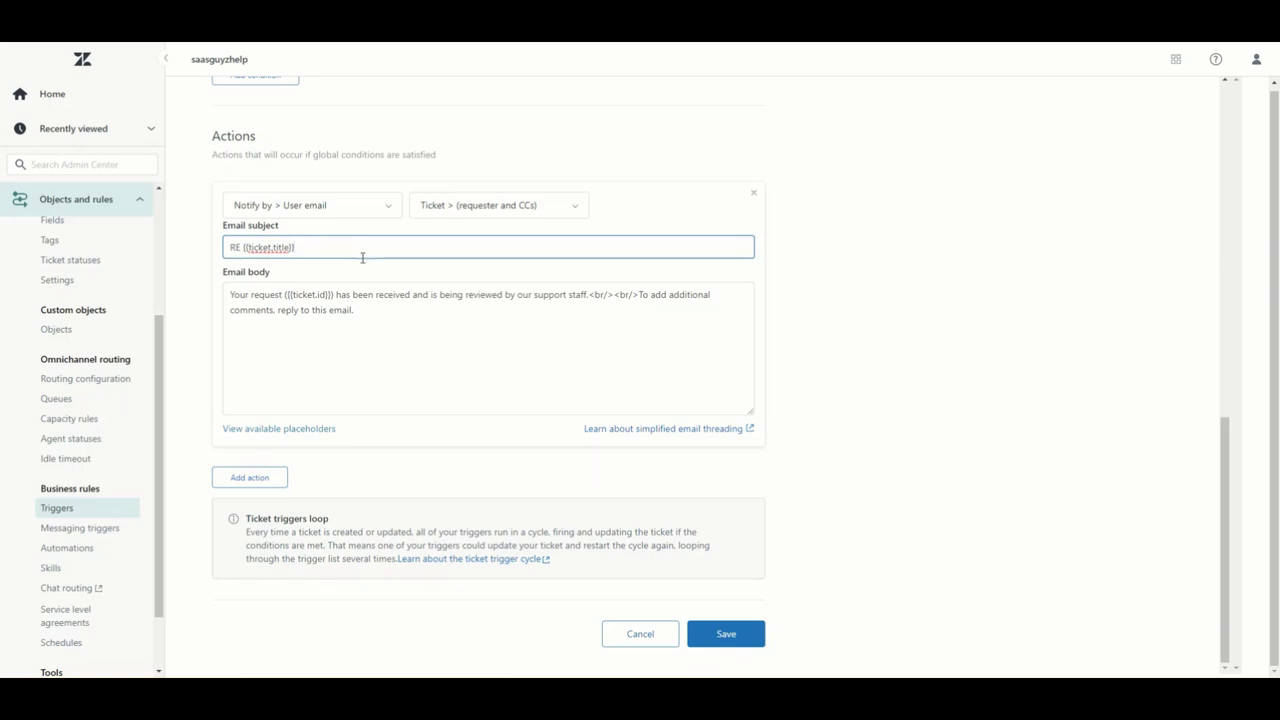
pyautogui.write('-')
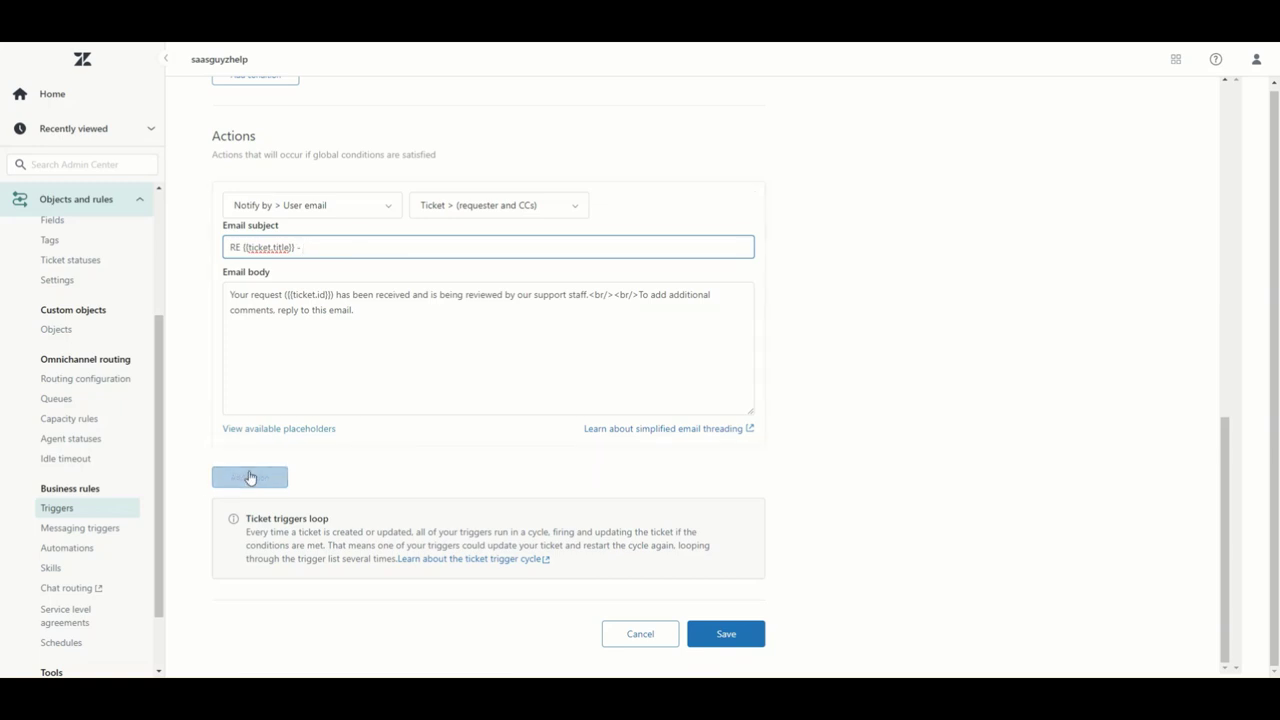
pyautogui.write('[Ticket #')
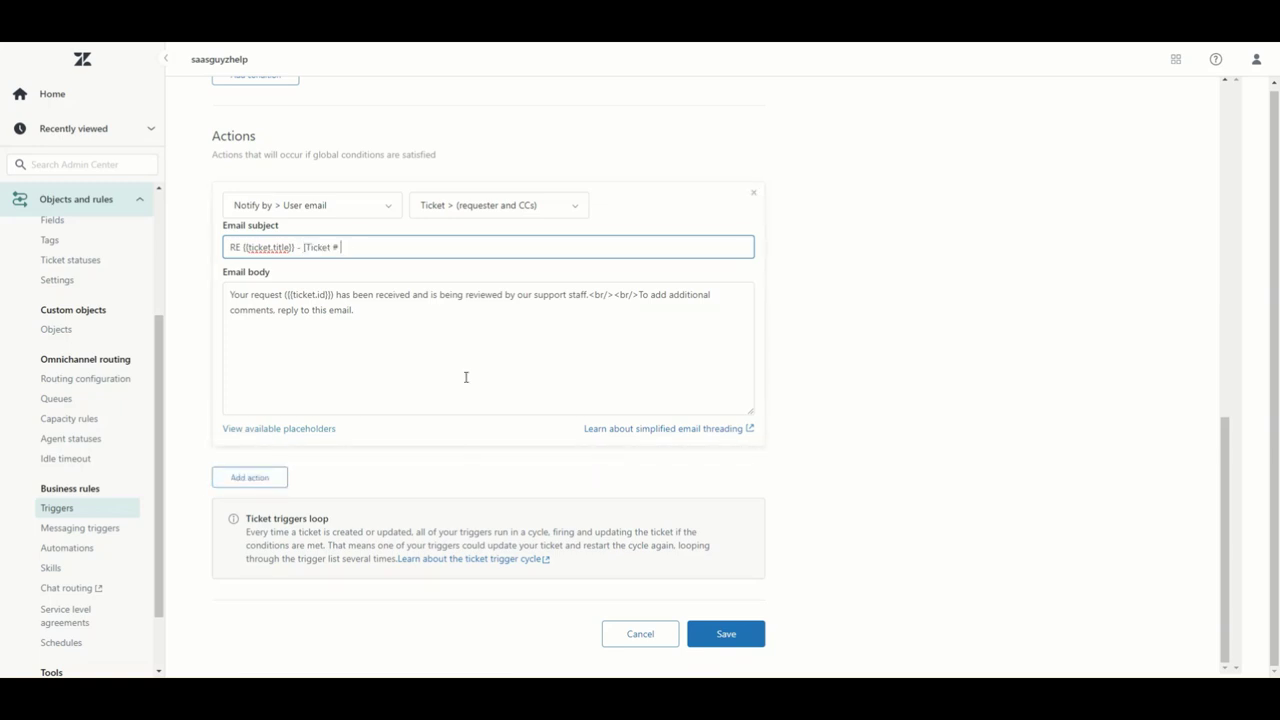
pyautogui.write('created]')
# - Copy the ticket ID placeholder {{ticket.id}} from the available placeholders and insert it between "Ticket" and "created" in the email subject
pyautogui.click(286, 430)
pyautogui.scroll(3, 360, 570)
pyautogui.scroll(10, 352, 586)
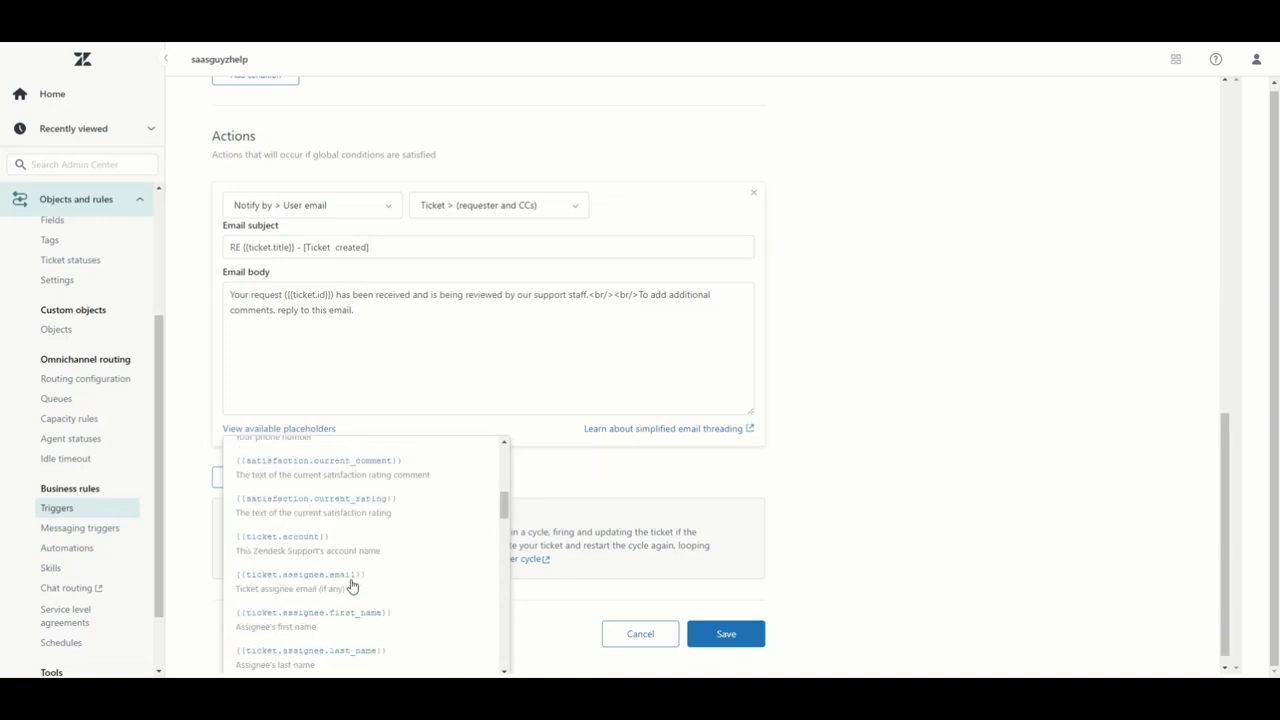
pyautogui.scroll(-8, 352, 586)
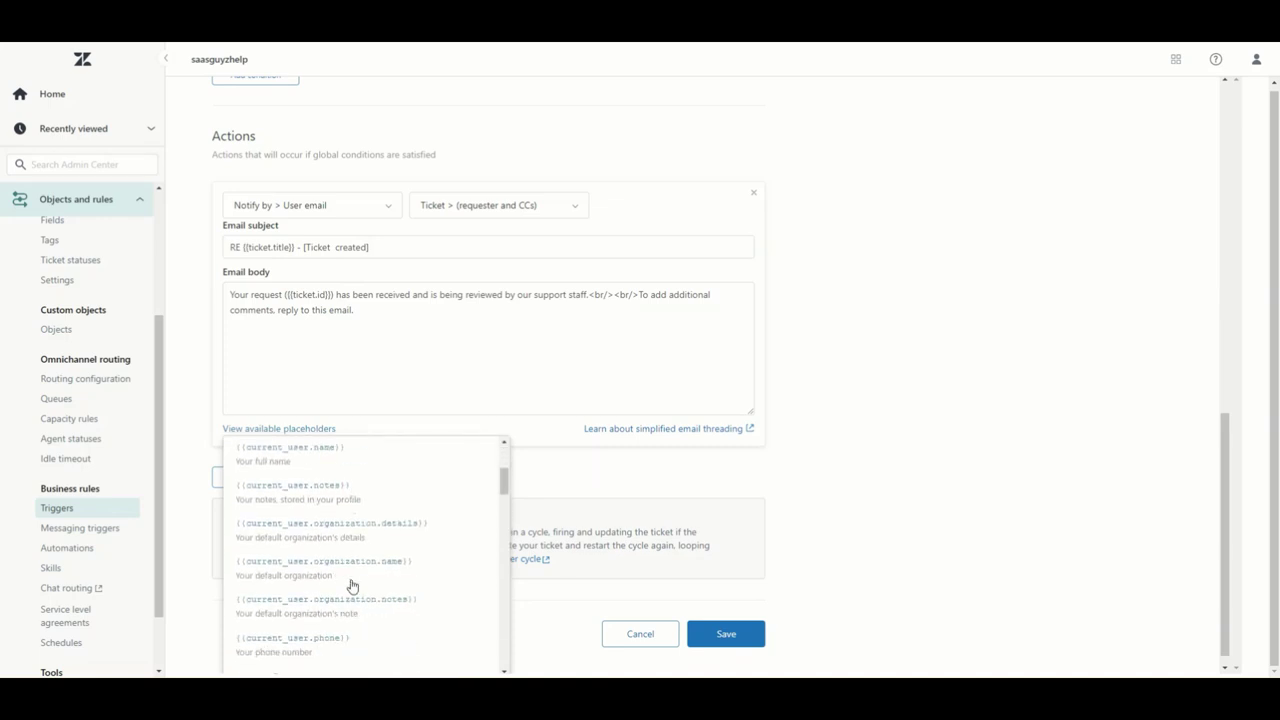
pyautogui.scroll(-6, 352, 586)
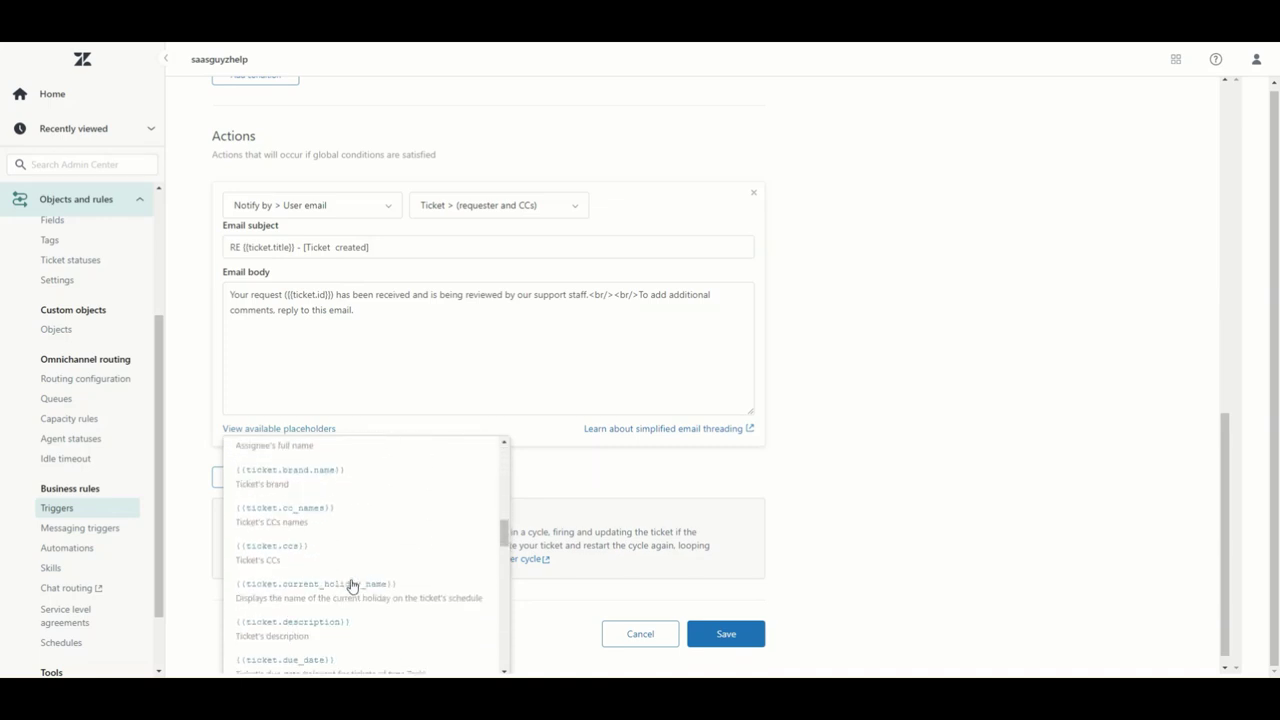
pyautogui.scroll(-2, 352, 586)
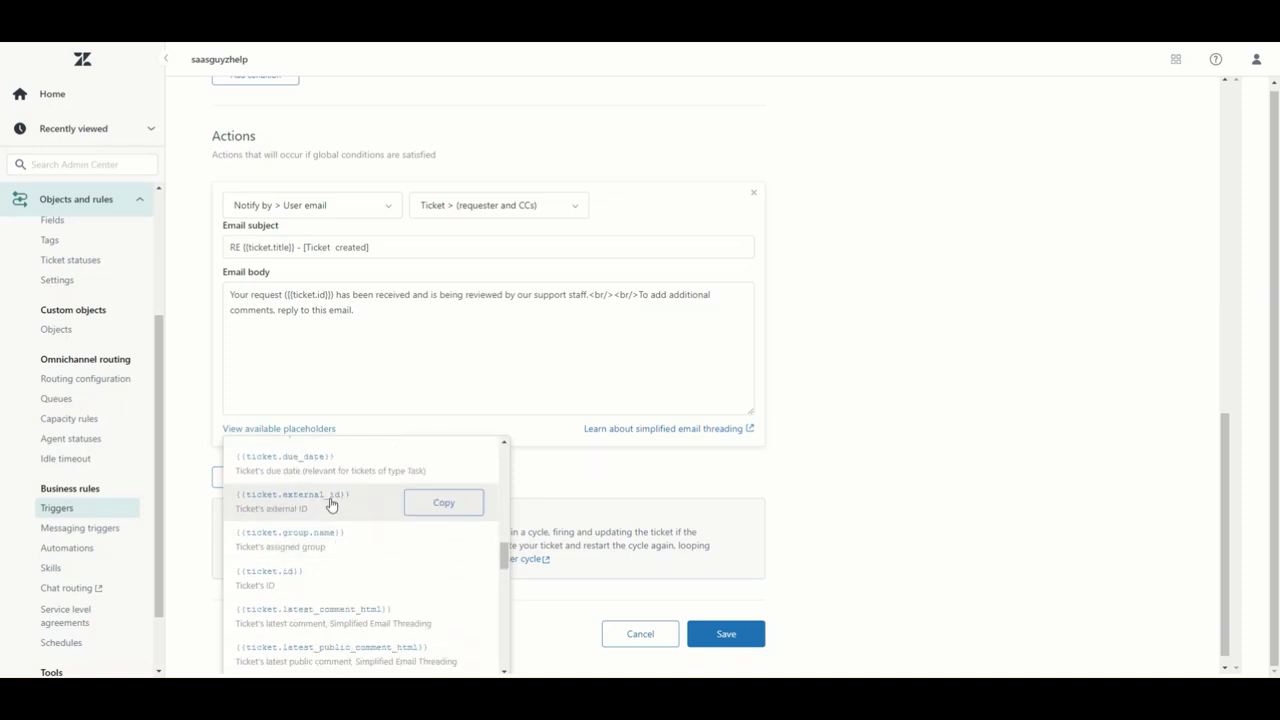
pyautogui.click(440, 582)
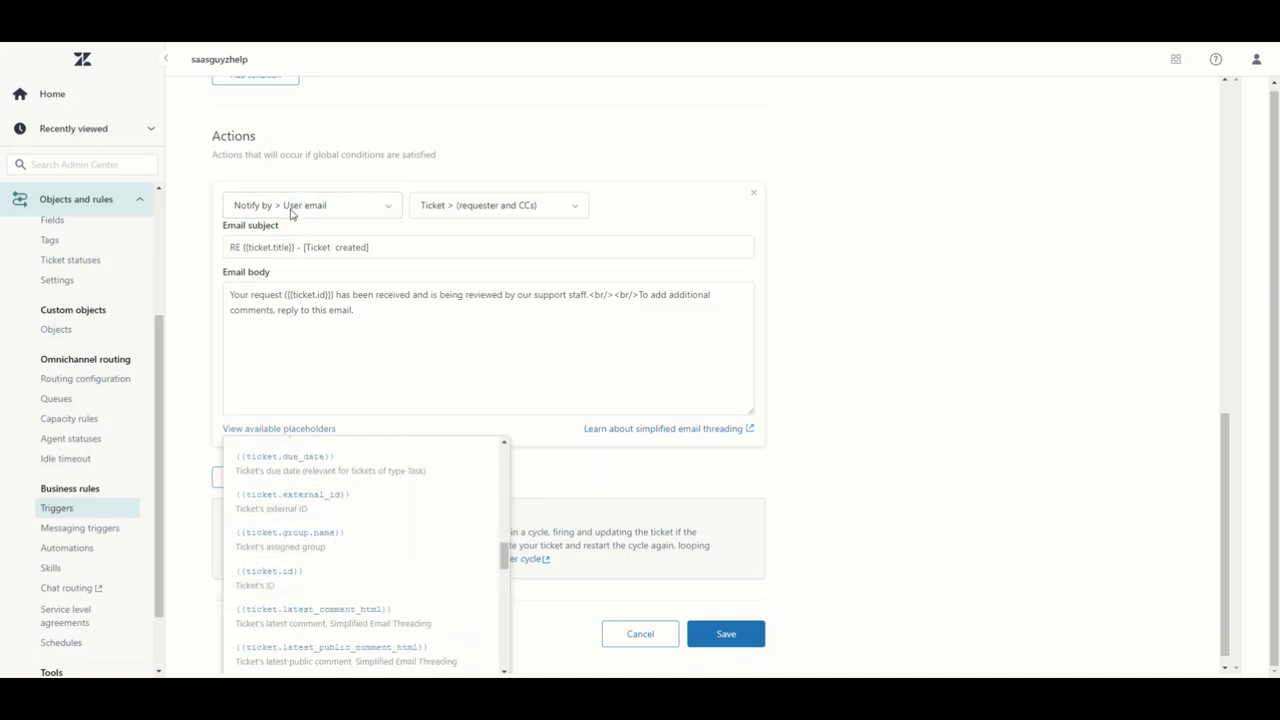
pyautogui.click(332, 247)
pyautogui.hotkey('ctrl', 'v')
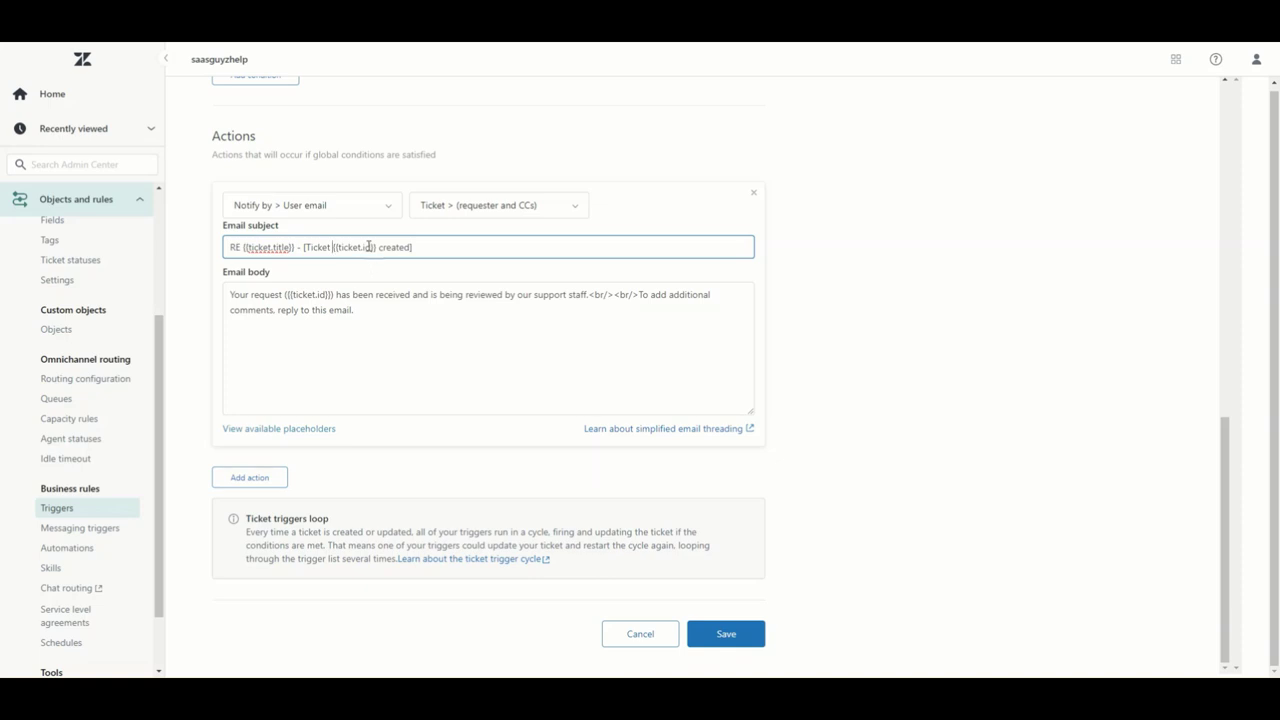
pyautogui.moveTo(378, 247); pyautogui.dragTo(332, 248)
# - Try a # prefix before the {{ticket.id}} placeholder in the email body, and remove it again
pyautogui.click(320, 295)
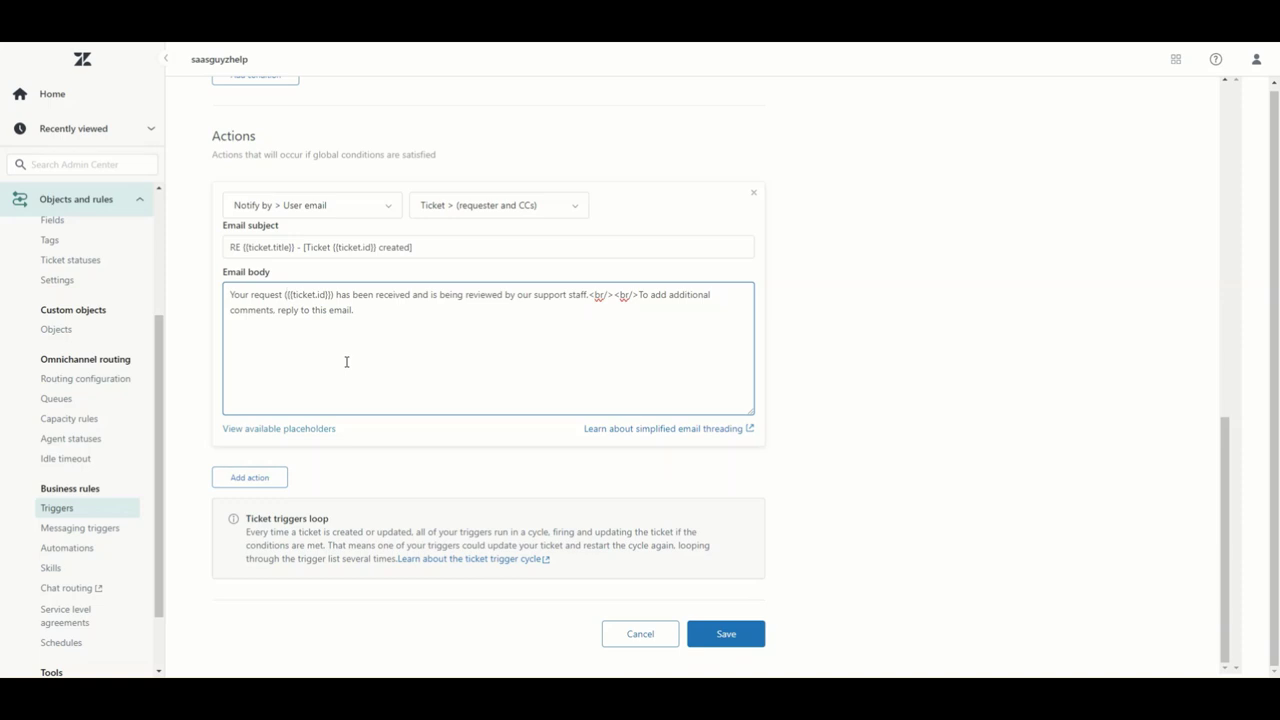
pyautogui.click(287, 295)
pyautogui.write('#')
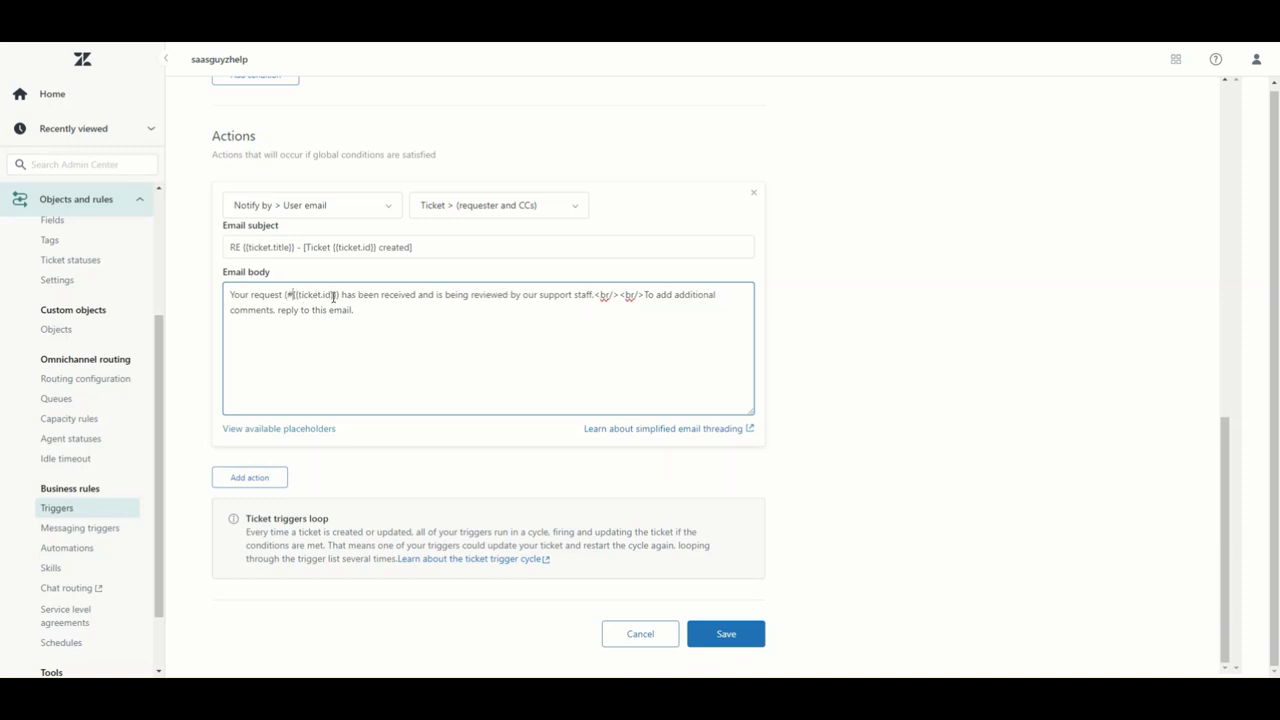
pyautogui.moveTo(339, 295); pyautogui.dragTo(285, 295)
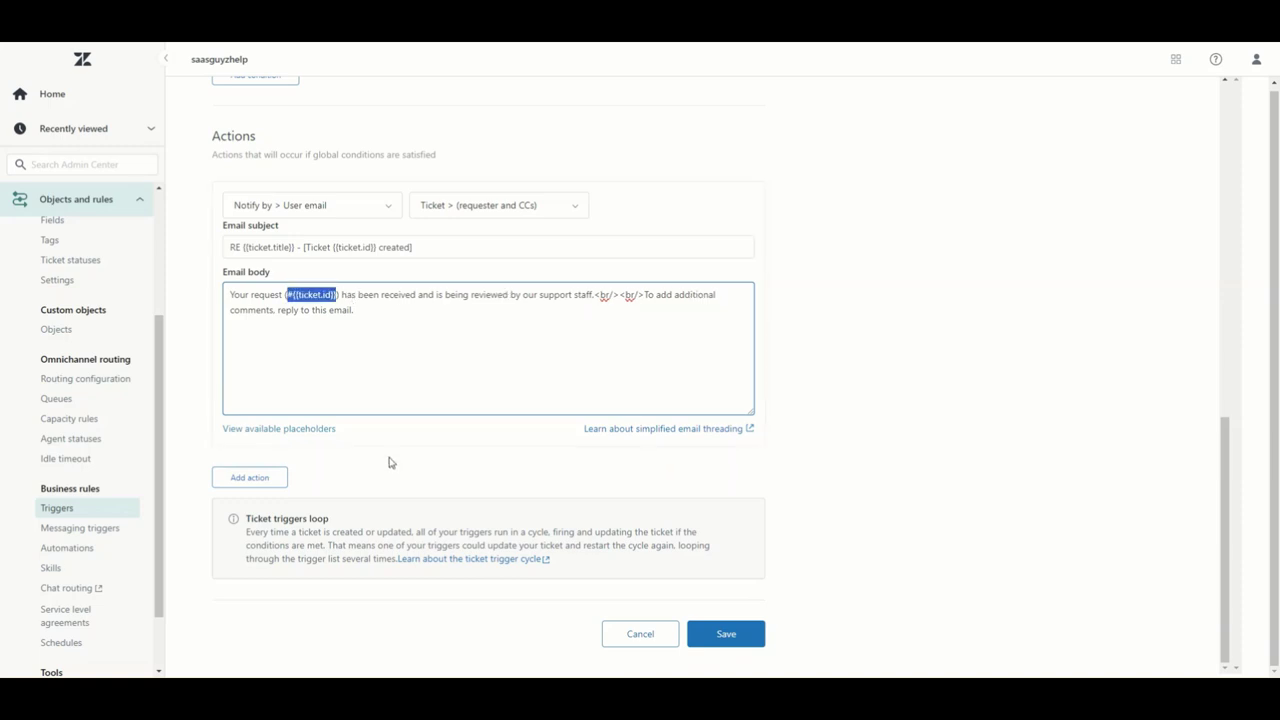
pyautogui.click(297, 296)
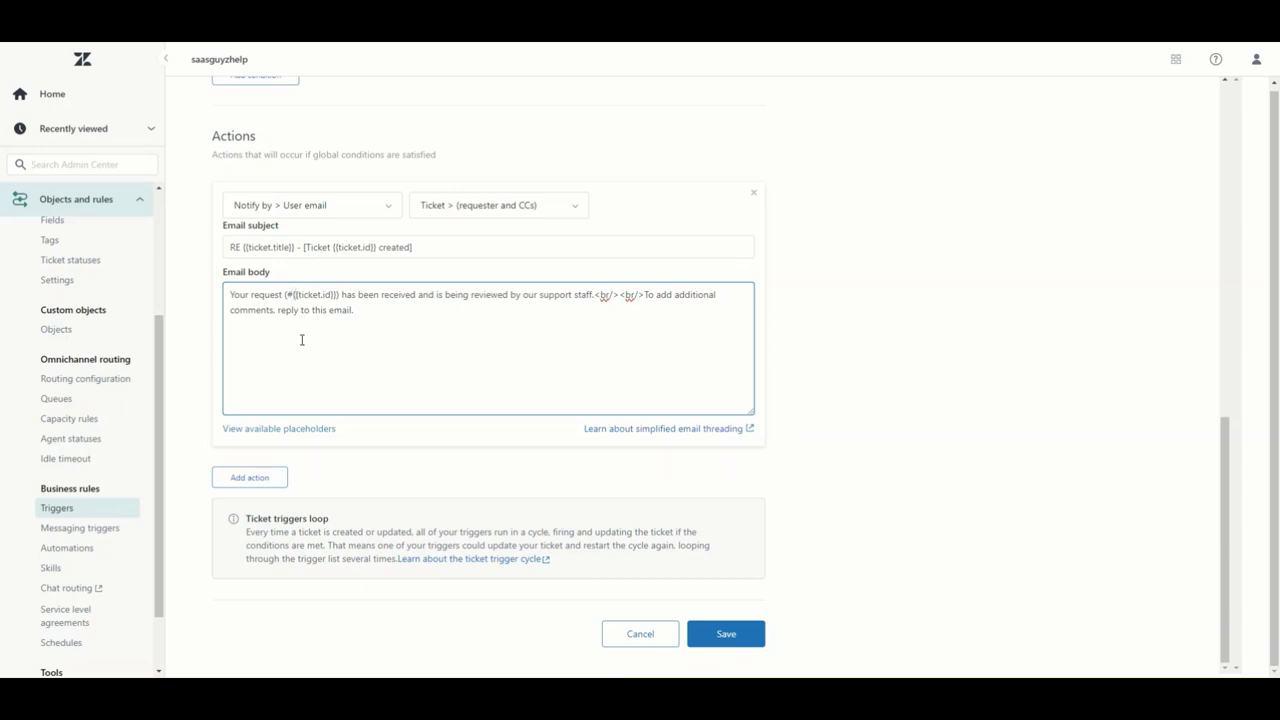
pyautogui.press('BackSpace')
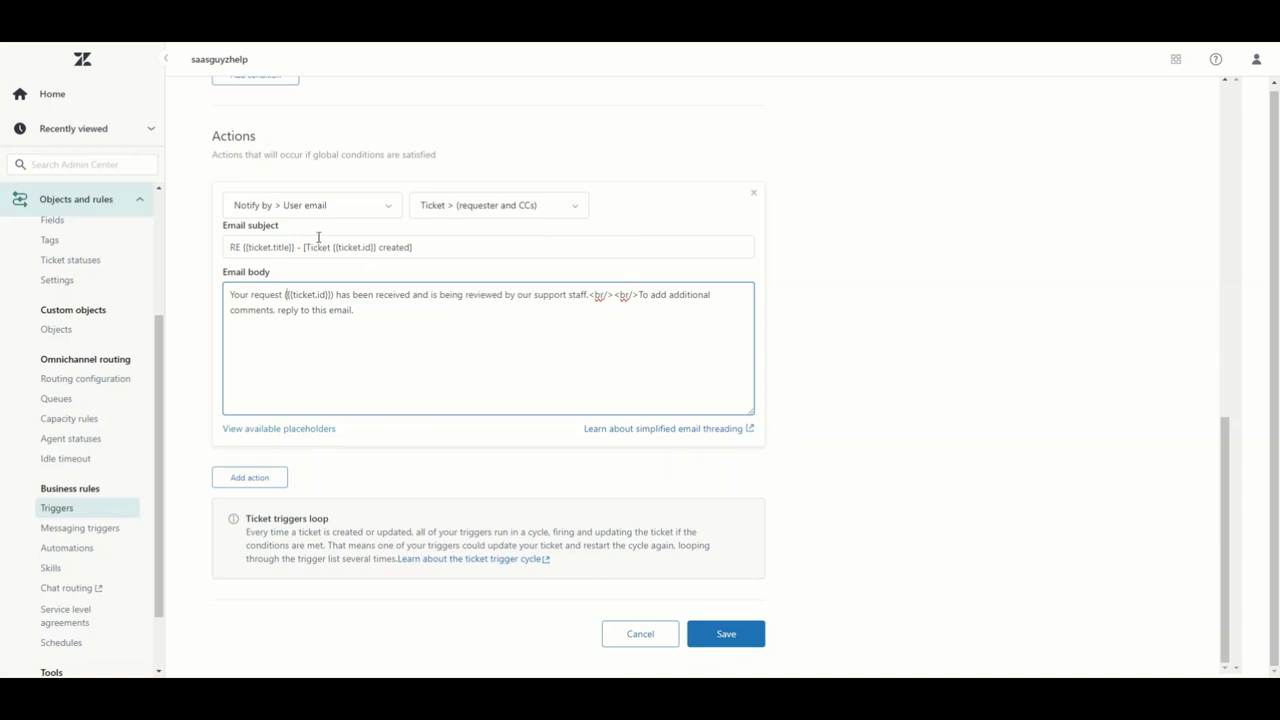
# - Save the changes to the "Notify requester and CCs of received request" trigger
pyautogui.click(233, 296)
pyautogui.click(360, 309)
pyautogui.click(728, 634)
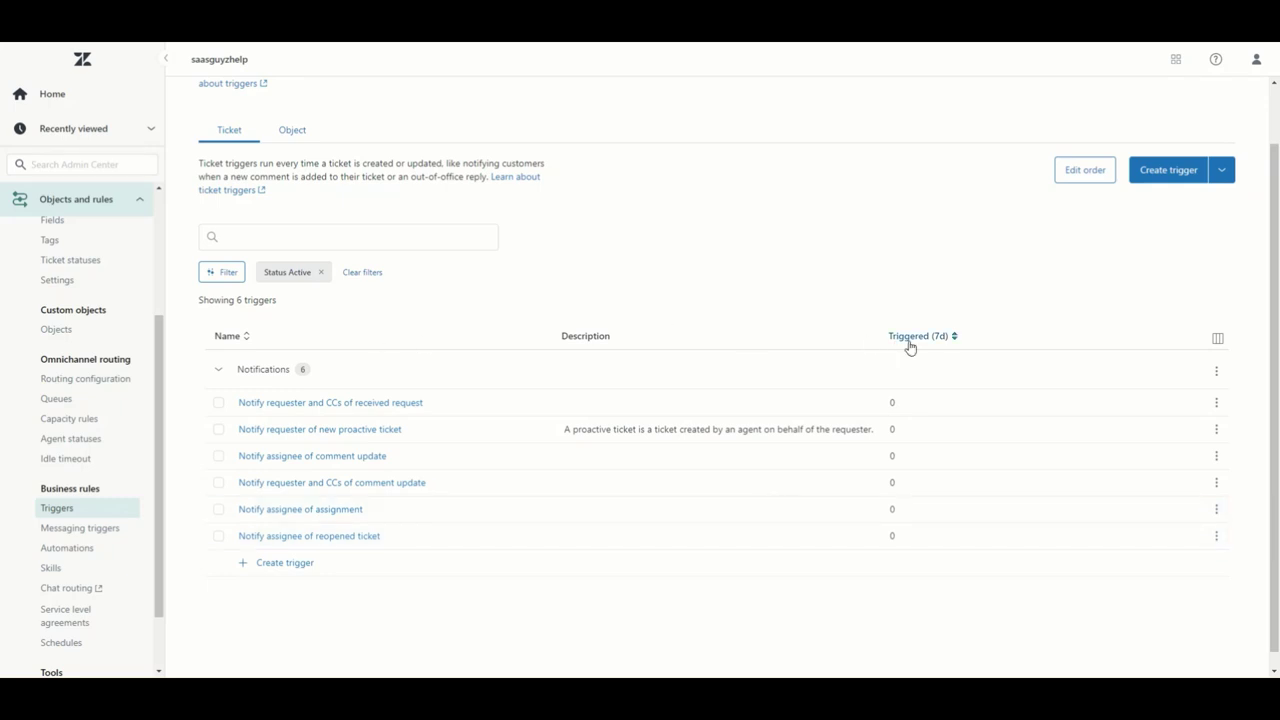
# - Create a new trigger category named Set
pyautogui.click(1221, 170)
pyautogui.click(1177, 226)
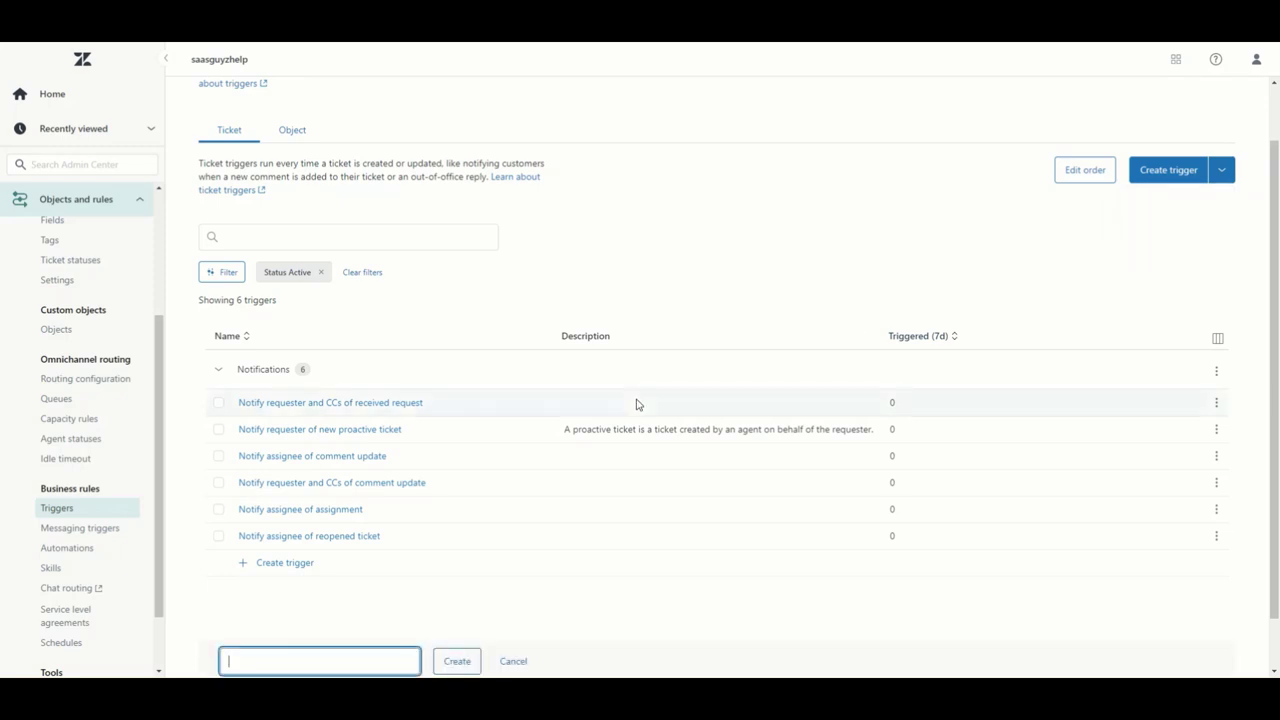
pyautogui.write('Set')
pyautogui.click(457, 661)
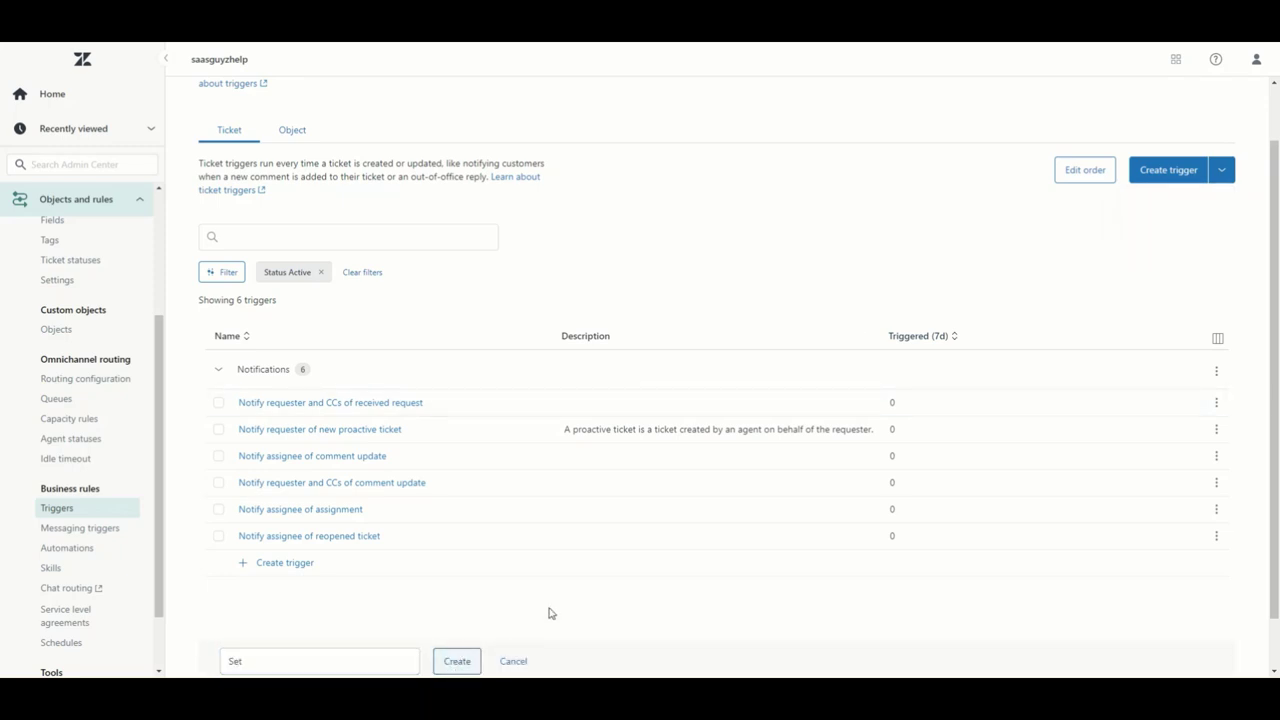
# - Move the Set category above Notifications in the trigger order and save the order
pyautogui.click(1216, 600)
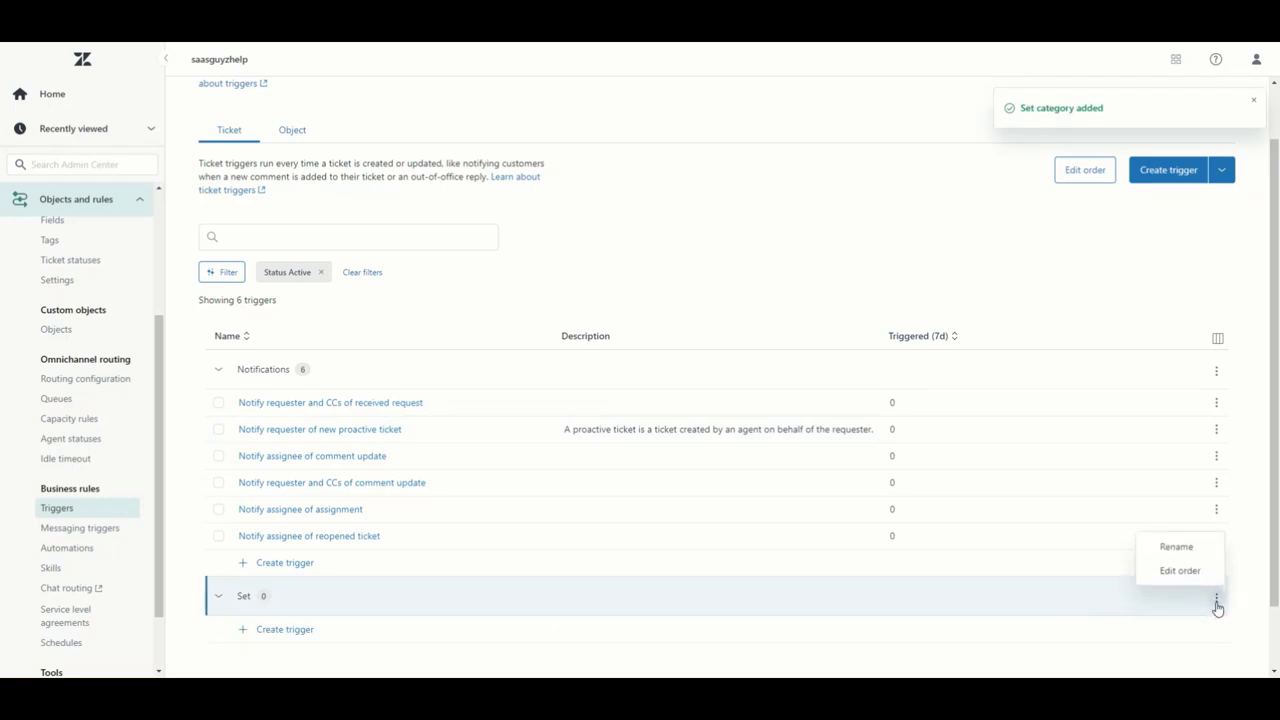
pyautogui.click(1180, 571)
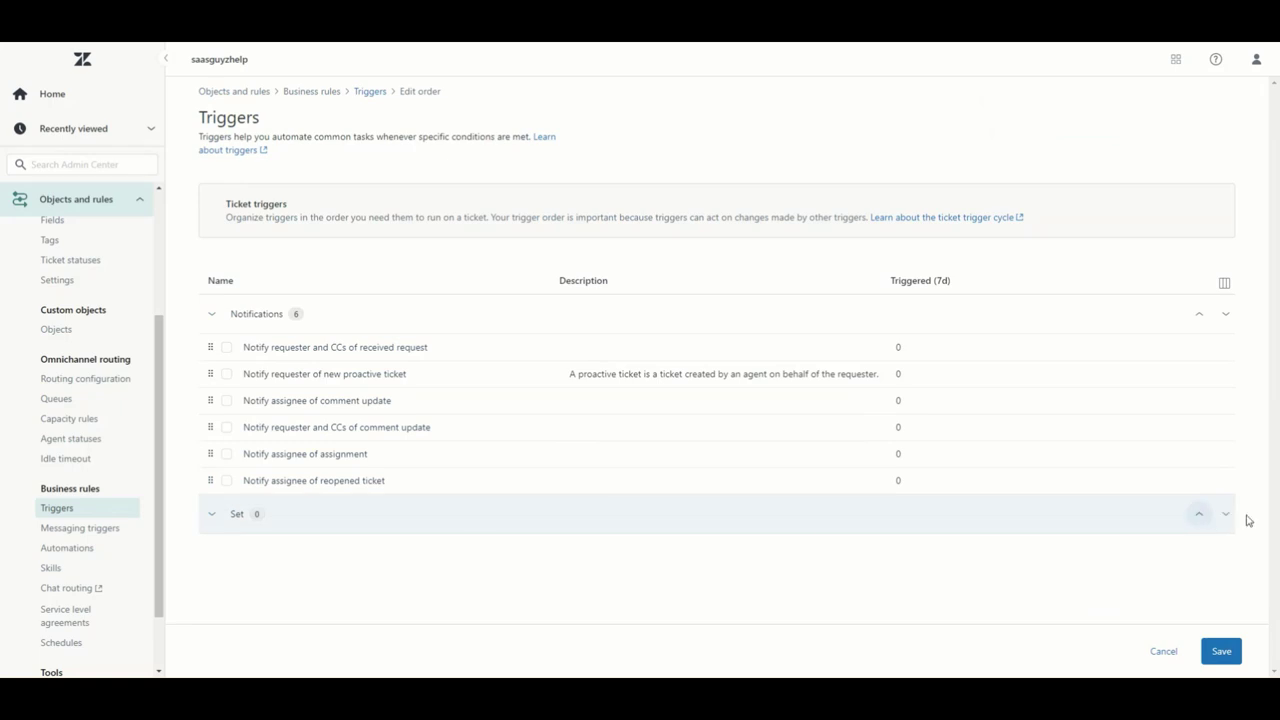
pyautogui.click(1201, 516)
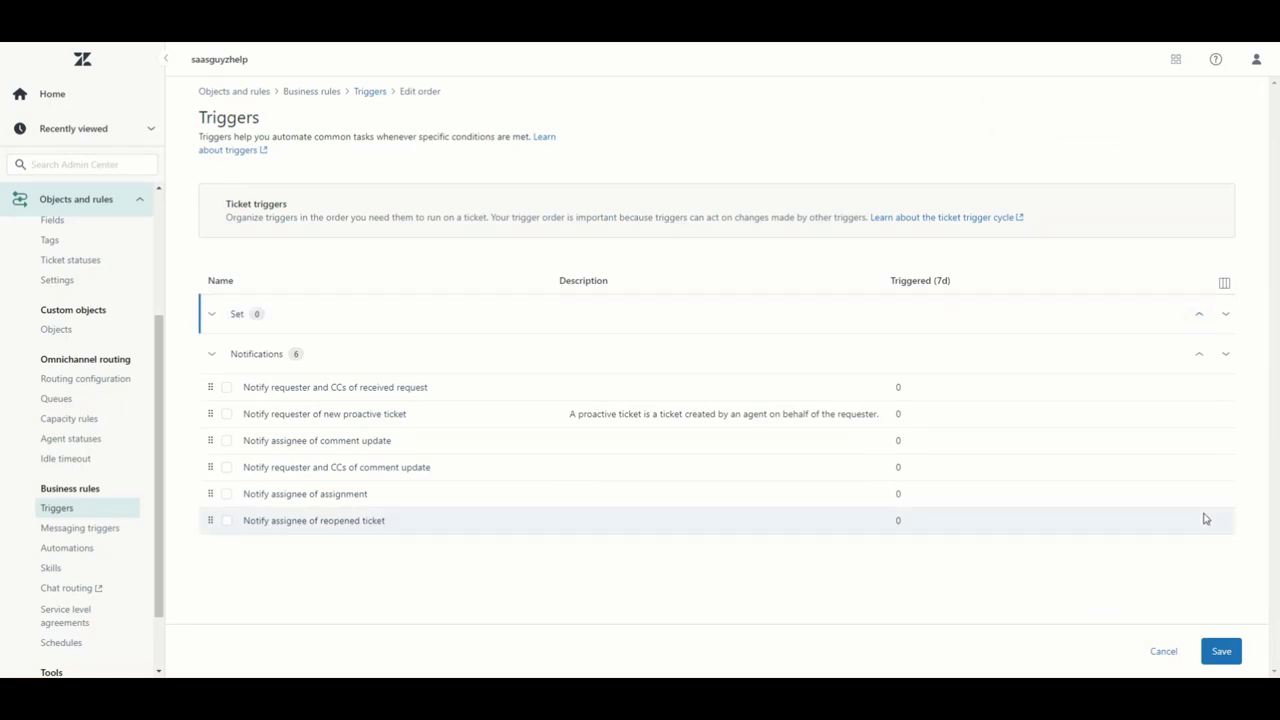
pyautogui.click(212, 356)
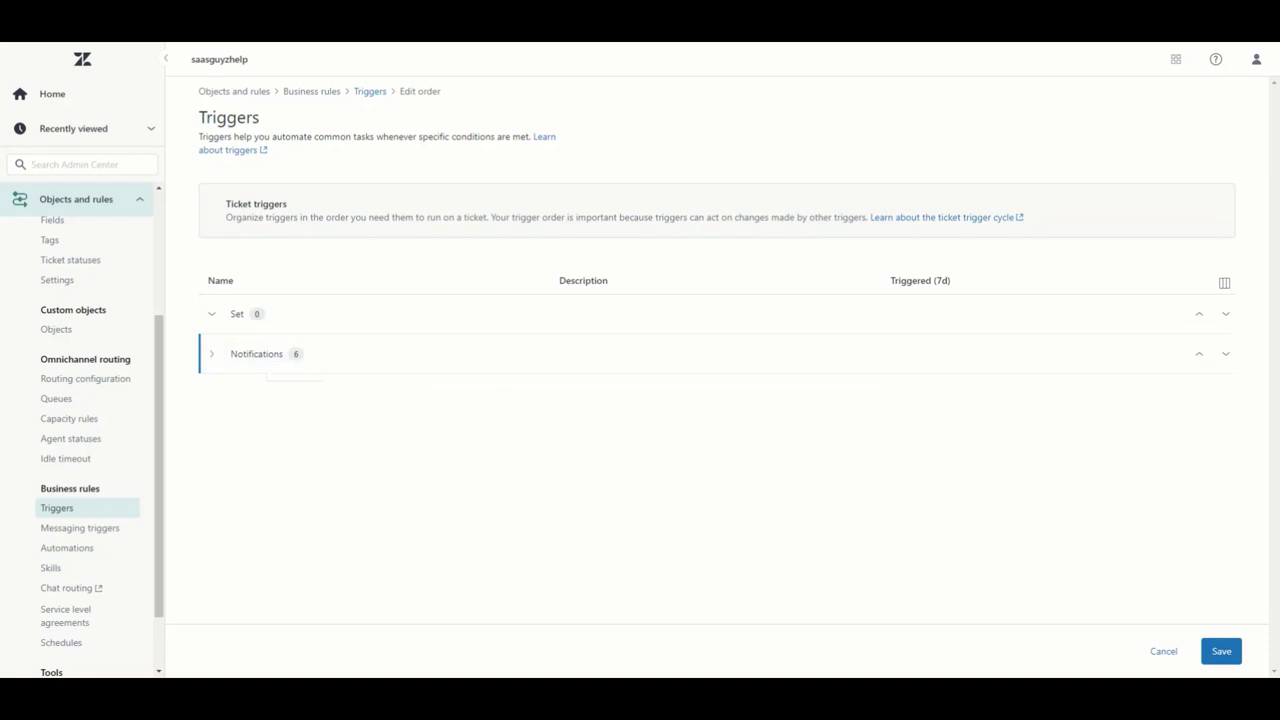
pyautogui.click(1220, 654)
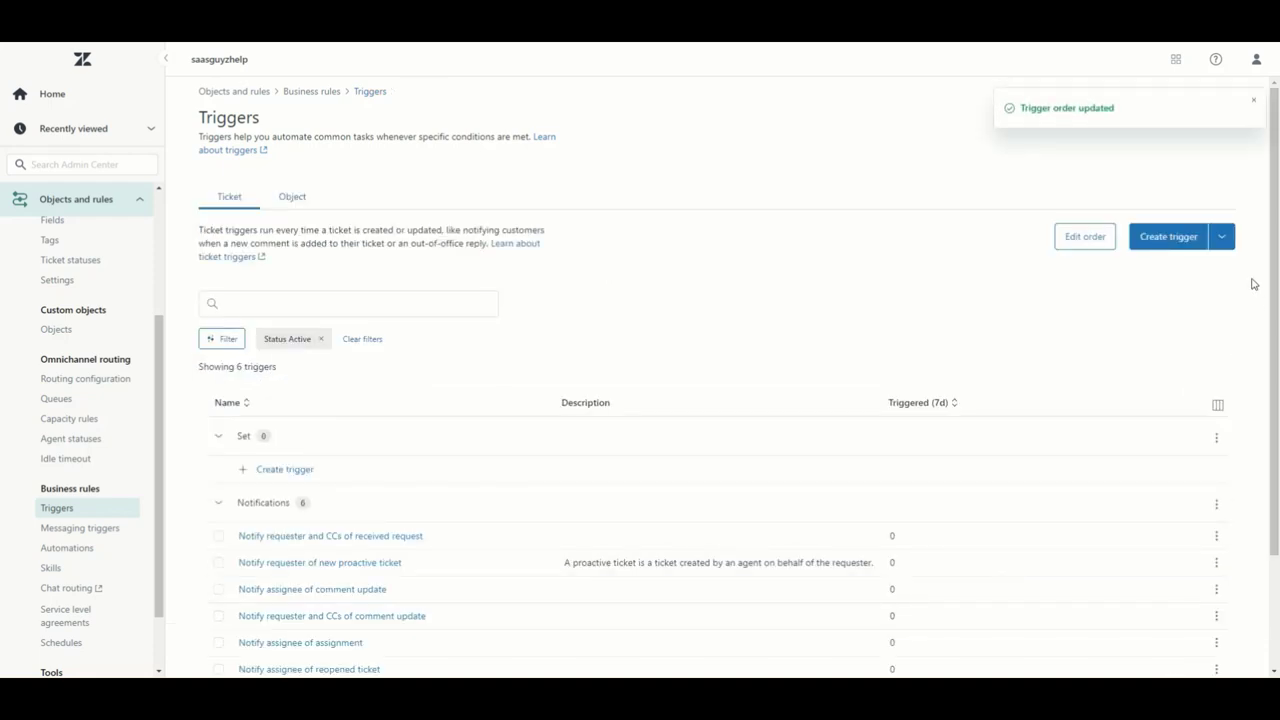
# - Create a new trigger category named Routing
pyautogui.click(1226, 242)
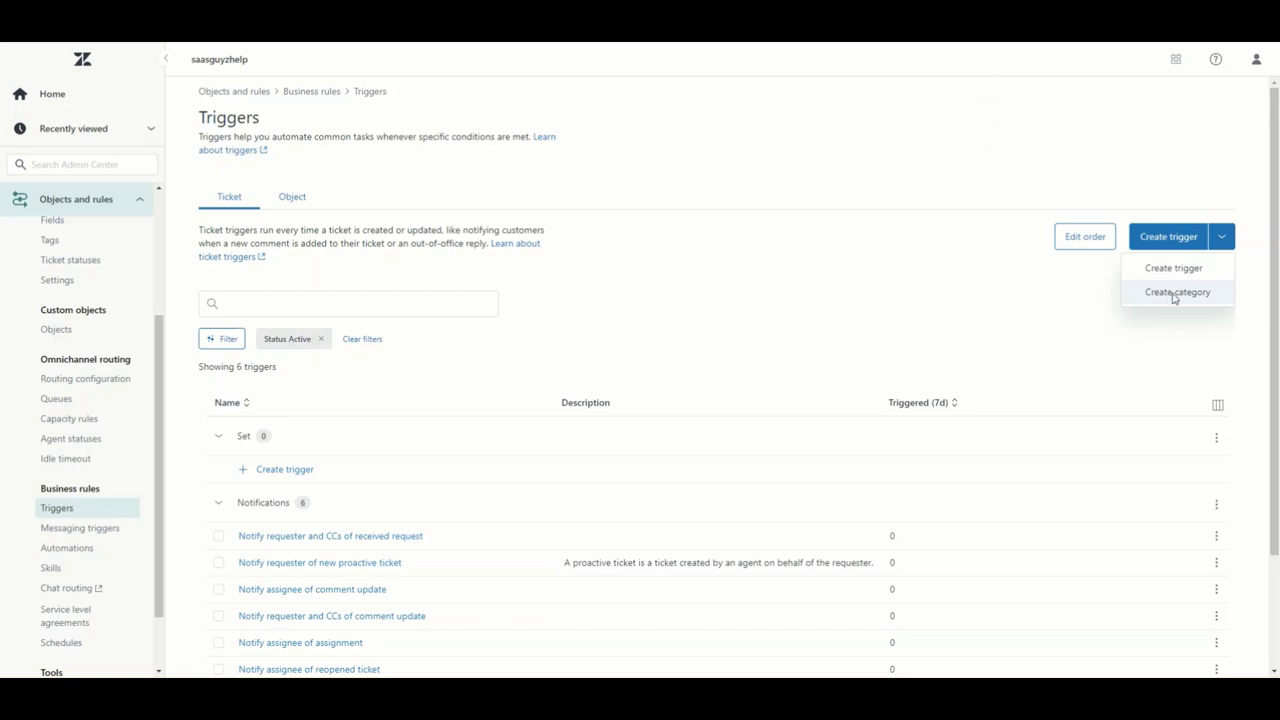
pyautogui.click(1176, 293)
pyautogui.write('R')
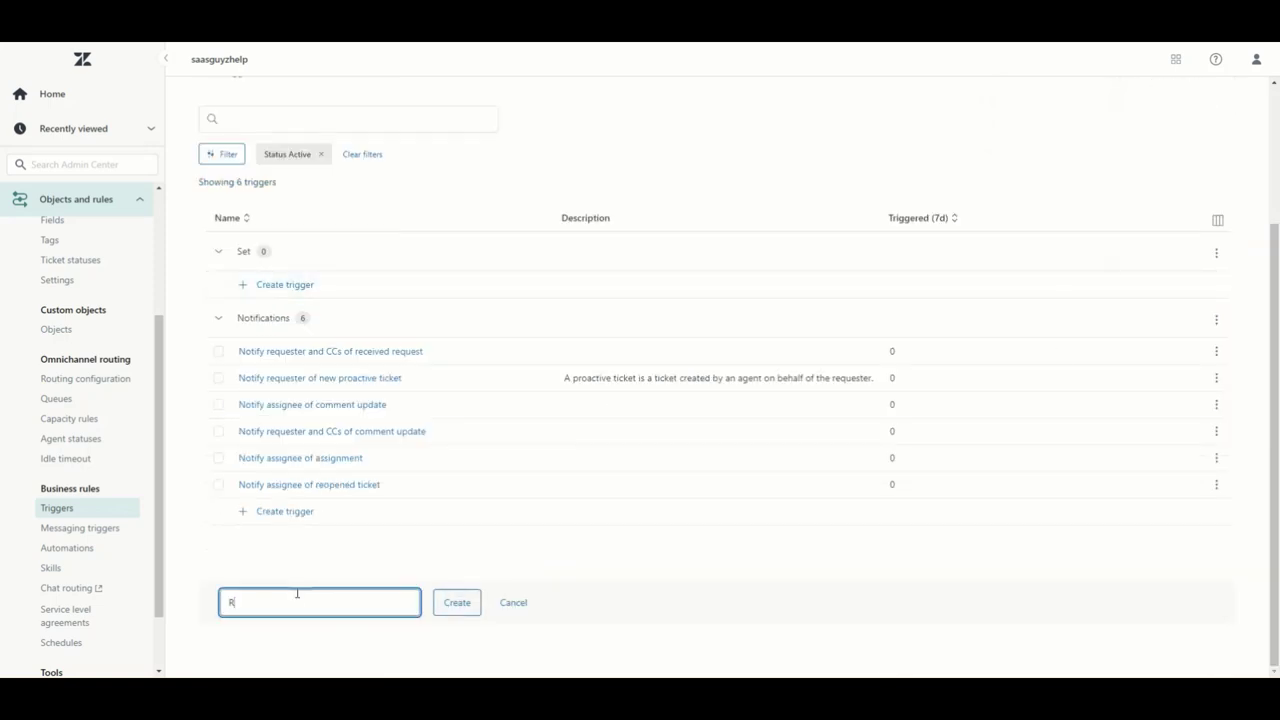
pyautogui.write('outing')
pyautogui.click(456, 604)
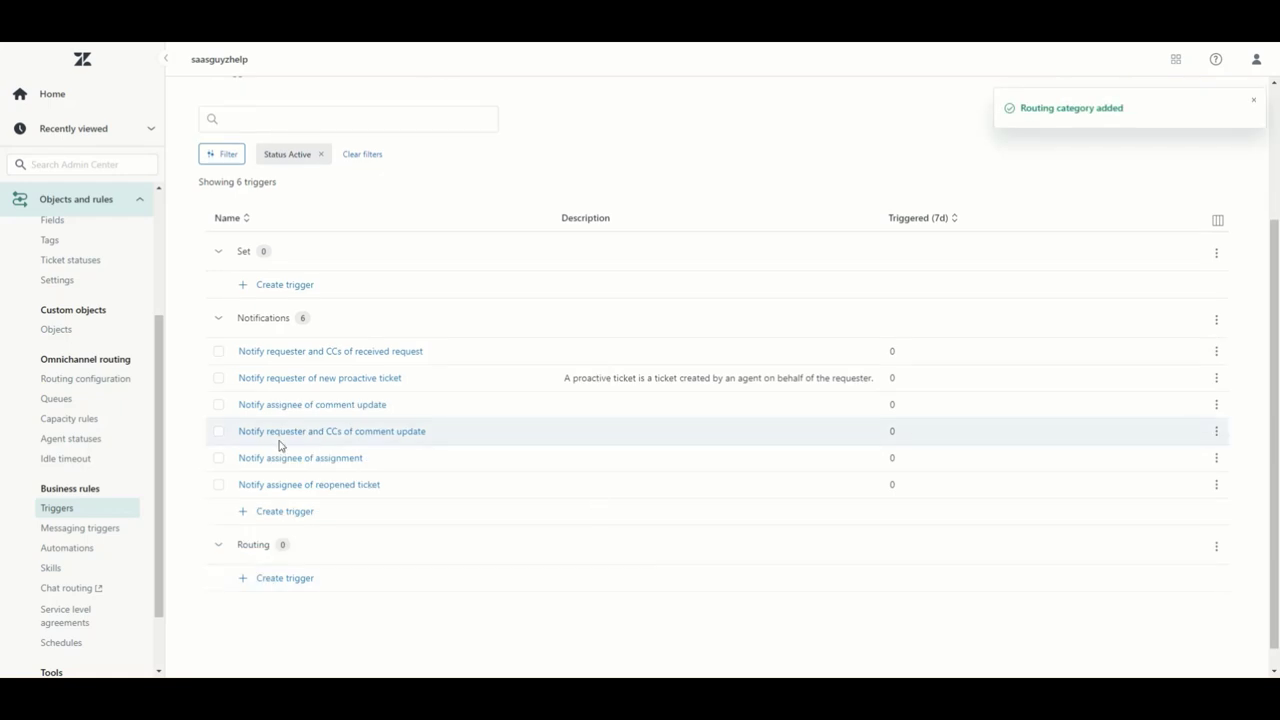
# - Move the Routing category between Set and Notifications in the trigger order and save the order
pyautogui.click(1216, 550)
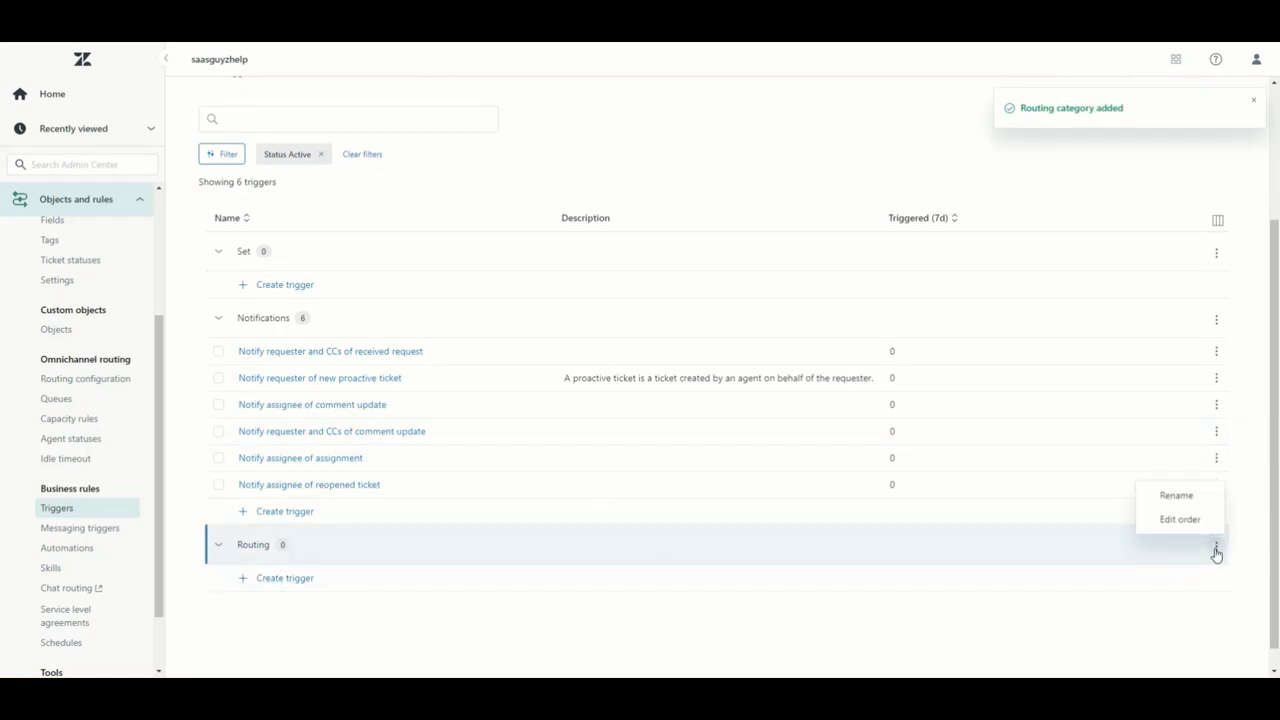
pyautogui.click(1187, 524)
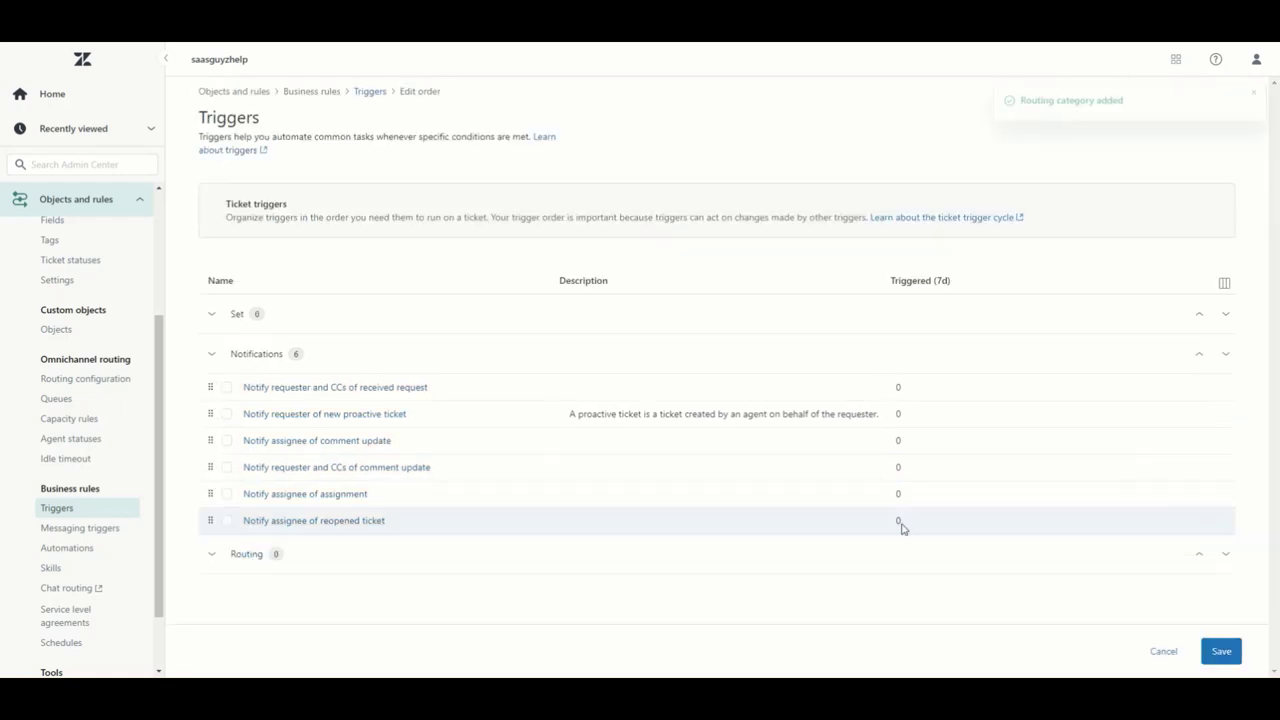
pyautogui.click(1203, 556)
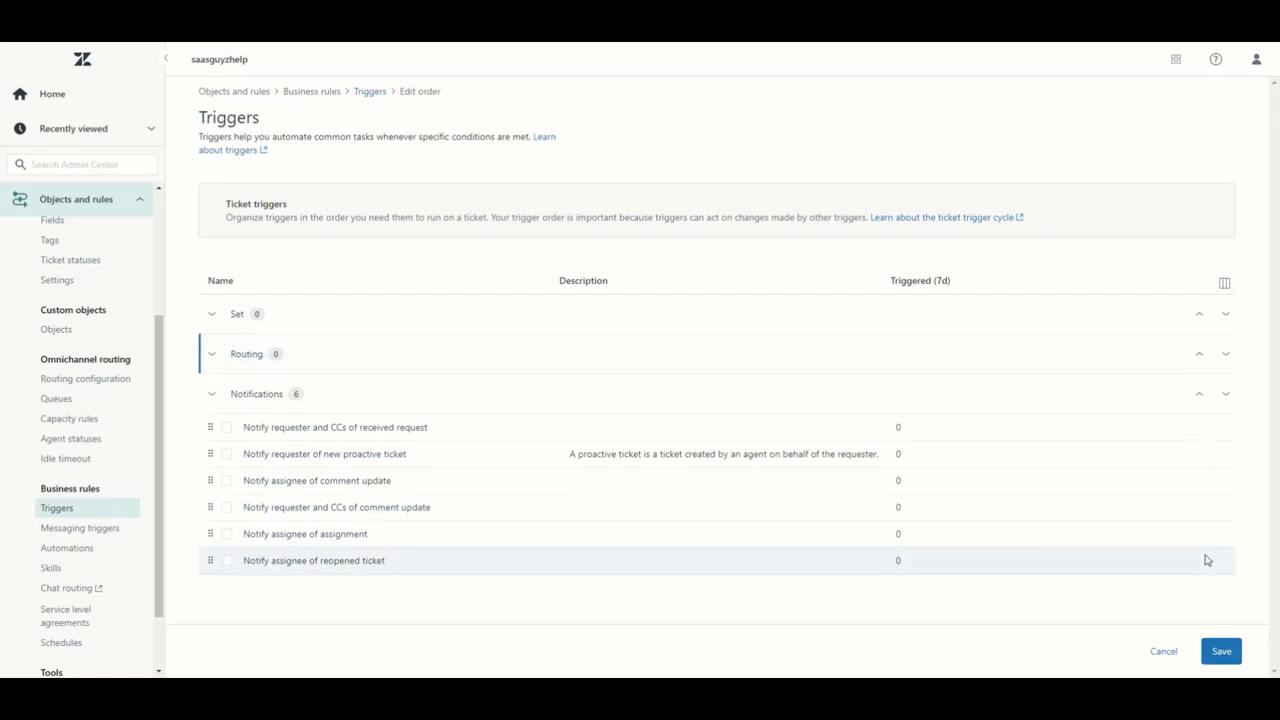
pyautogui.click(1221, 651)
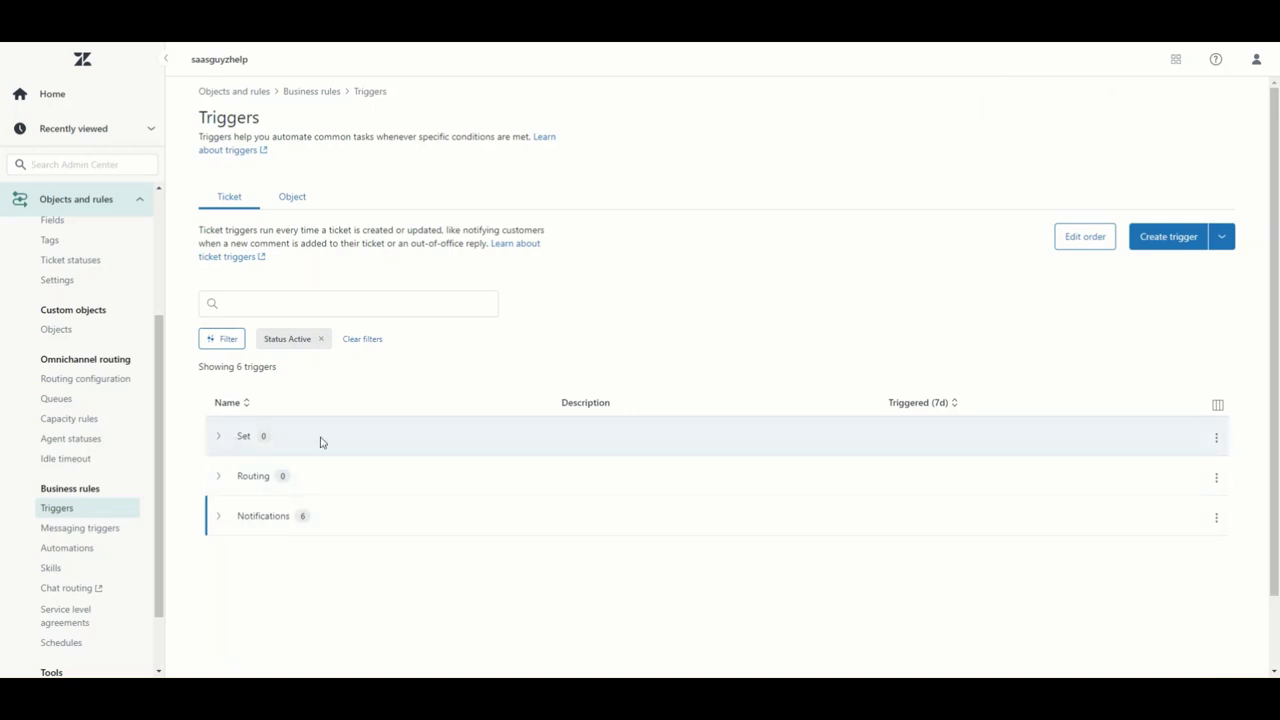
# - Look over the triggers contained in the Notifications category
pyautogui.click(218, 516)
pyautogui.scroll(-2, 390, 590)
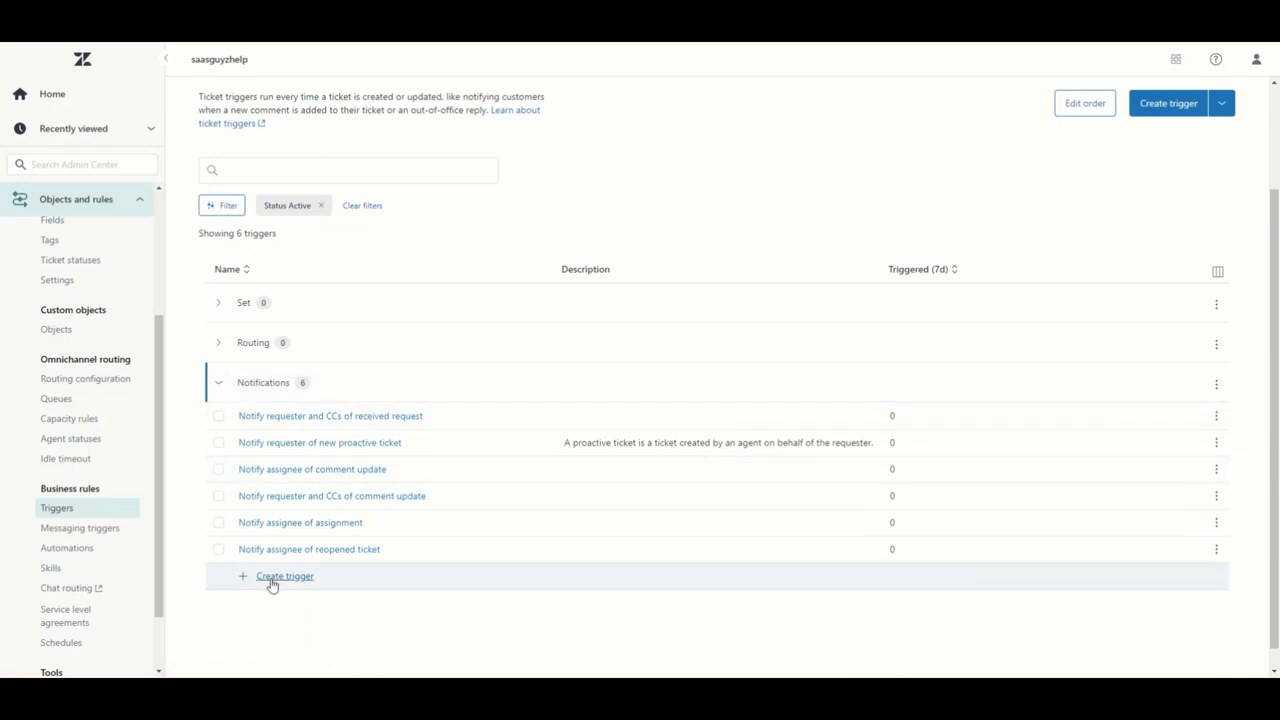
pyautogui.click(217, 388)
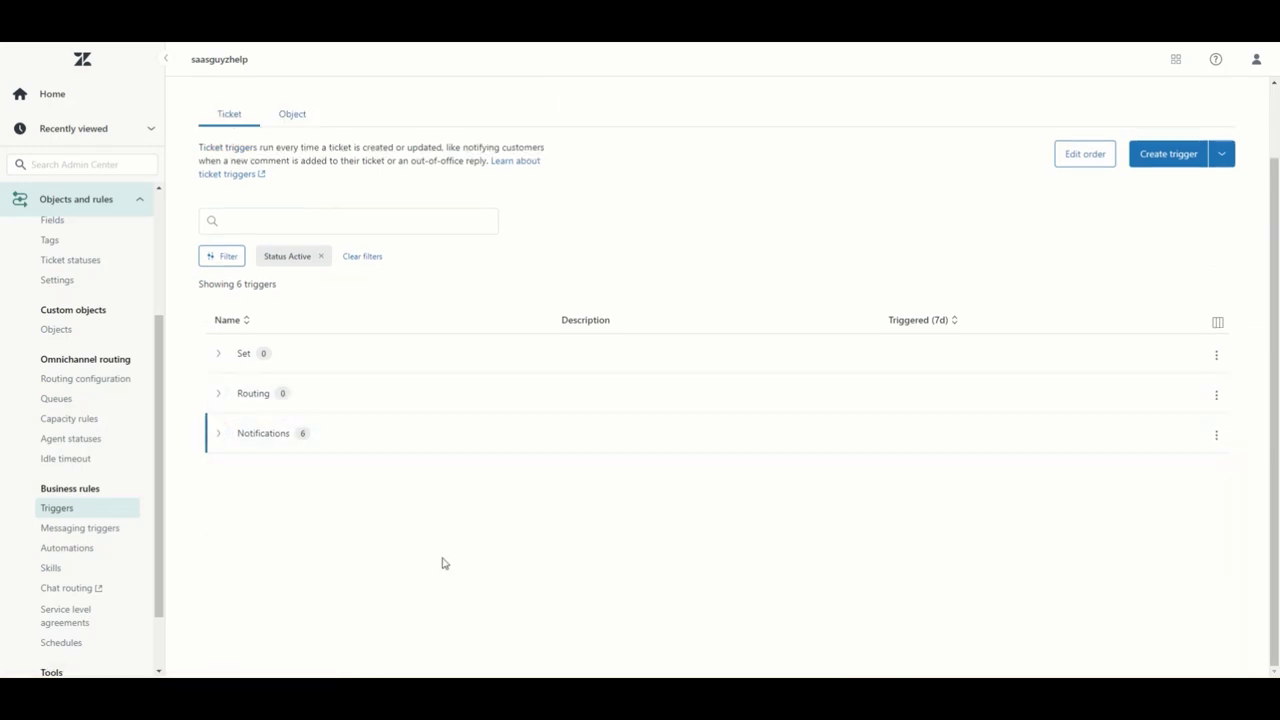
# - Start a new trigger in the Set category and name it "Set priority"
pyautogui.click(218, 353)
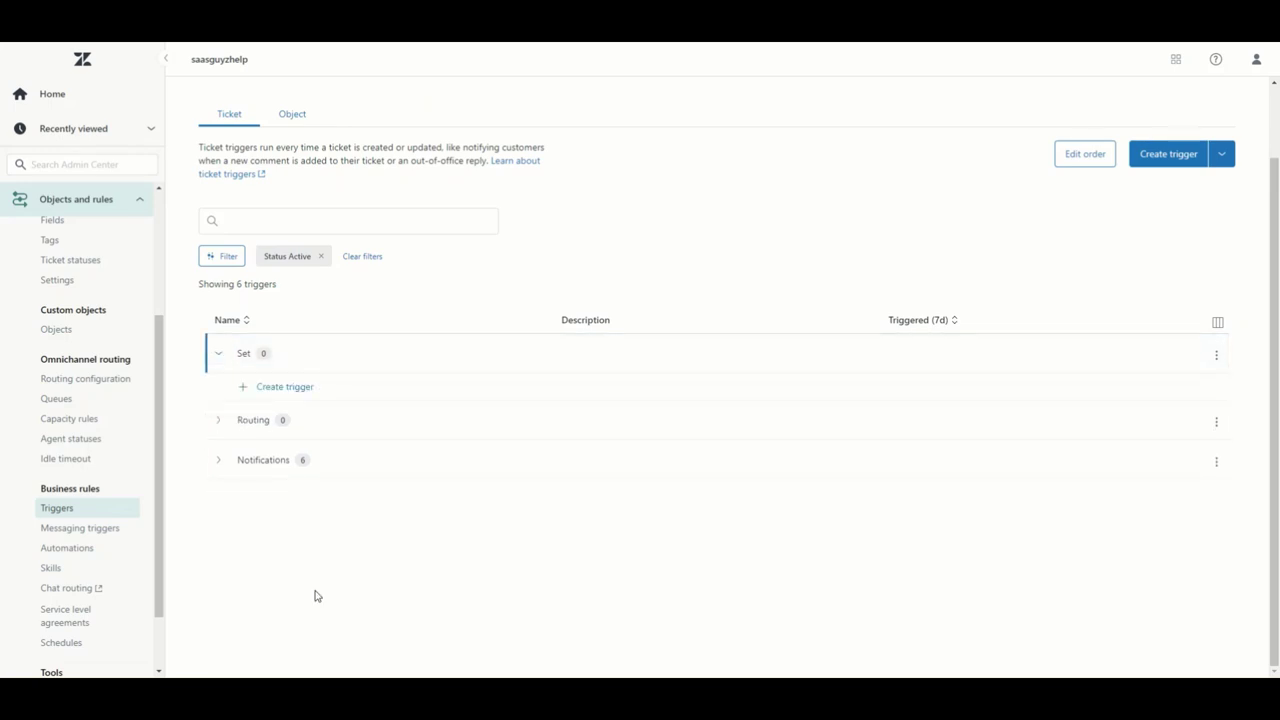
pyautogui.click(274, 389)
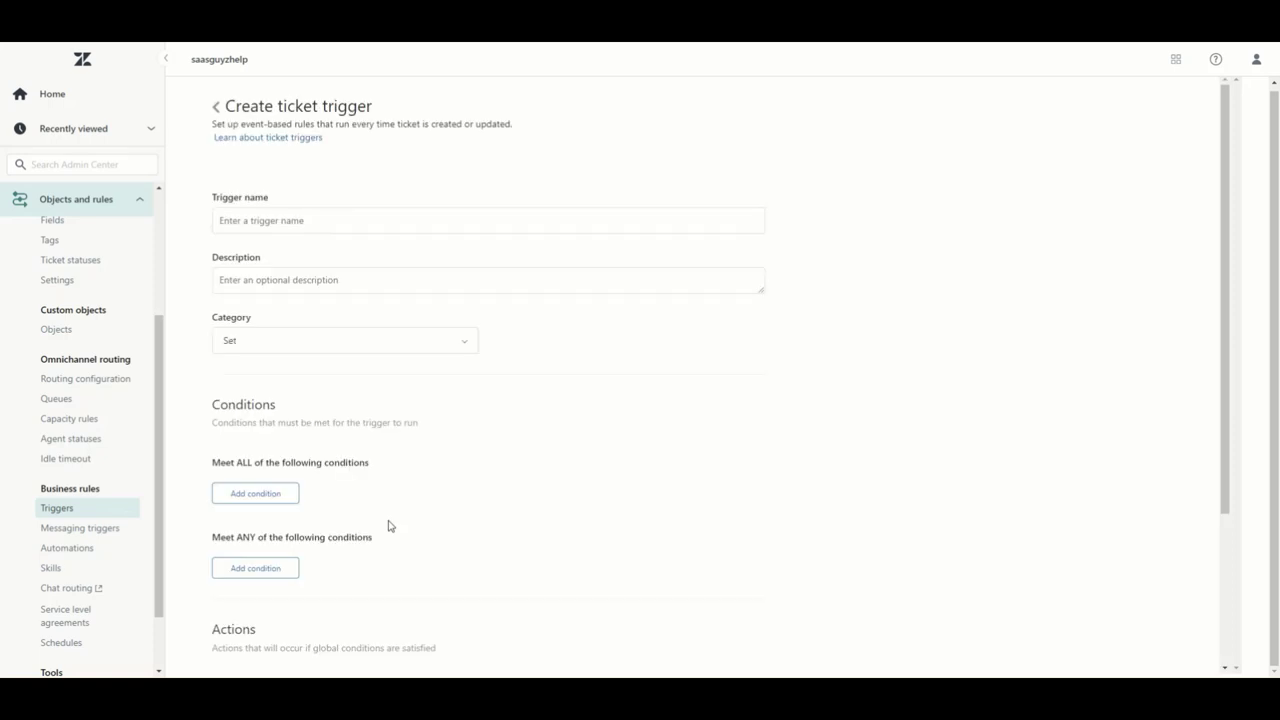
pyautogui.click(244, 222)
pyautogui.write('S')
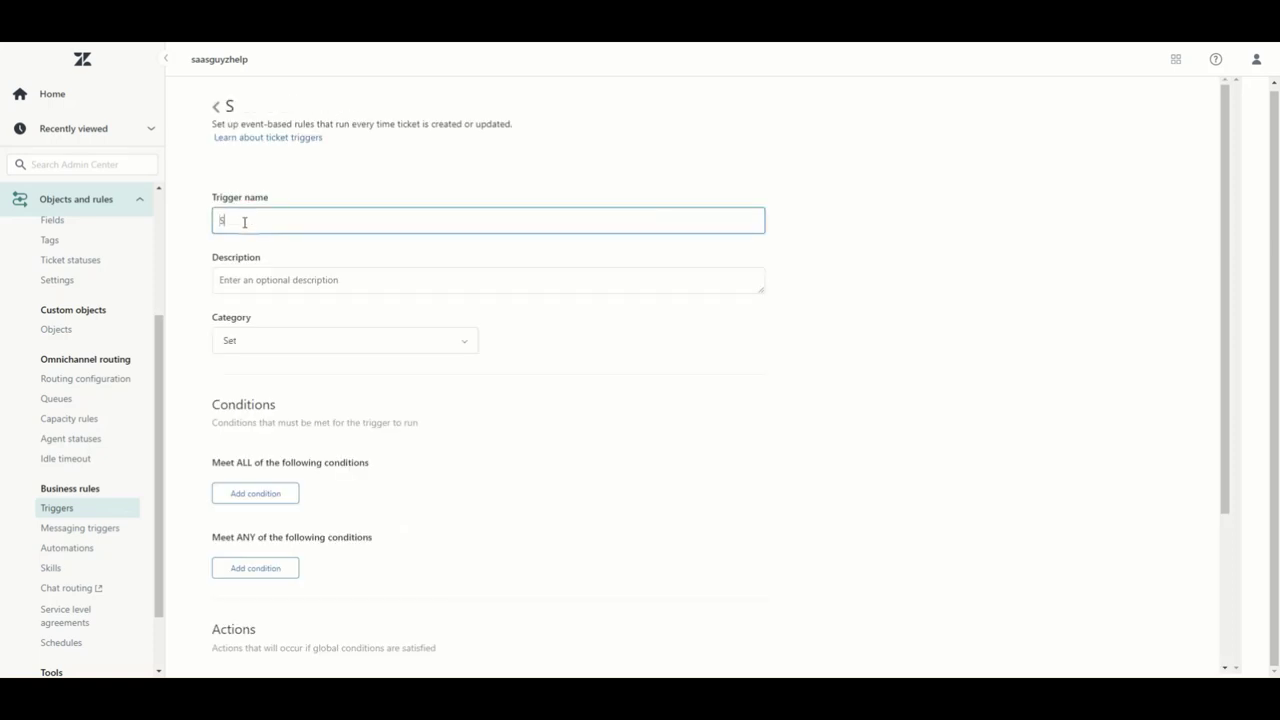
pyautogui.write('et priority')
# - Add a condition to the Set priority trigger's ALL group requiring that Ticket Is Created
pyautogui.click(251, 492)
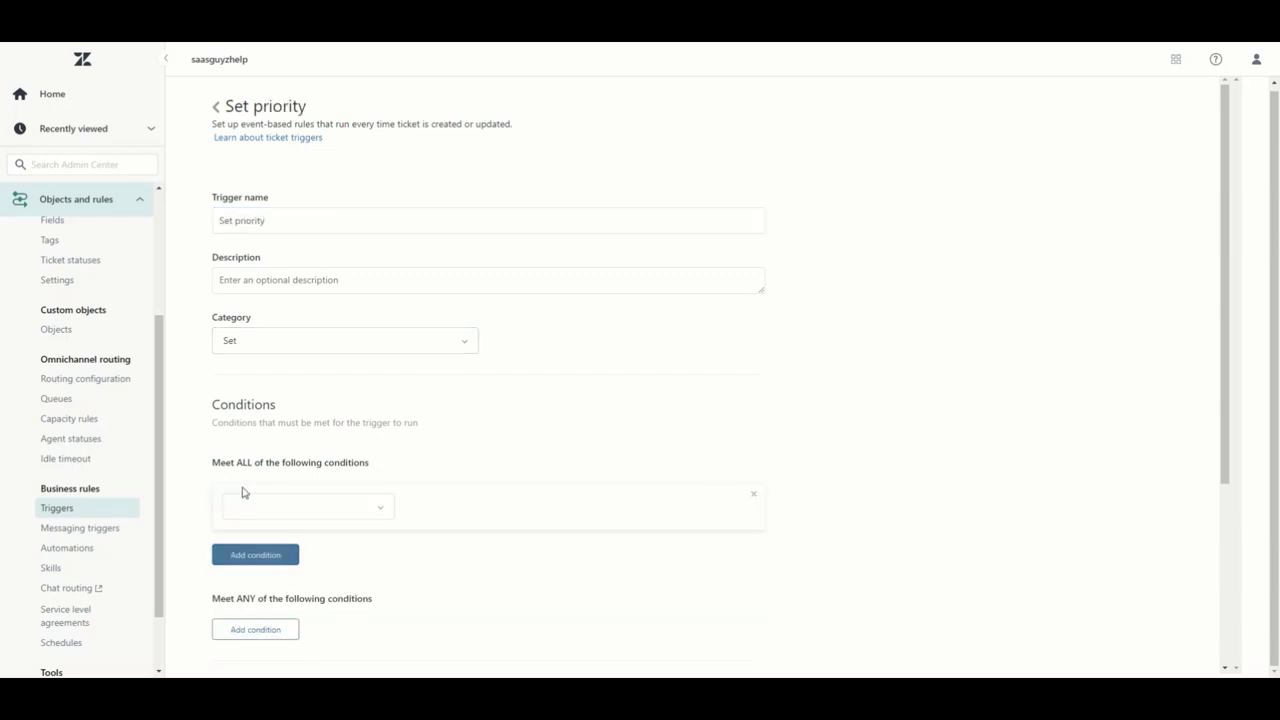
pyautogui.click(342, 510)
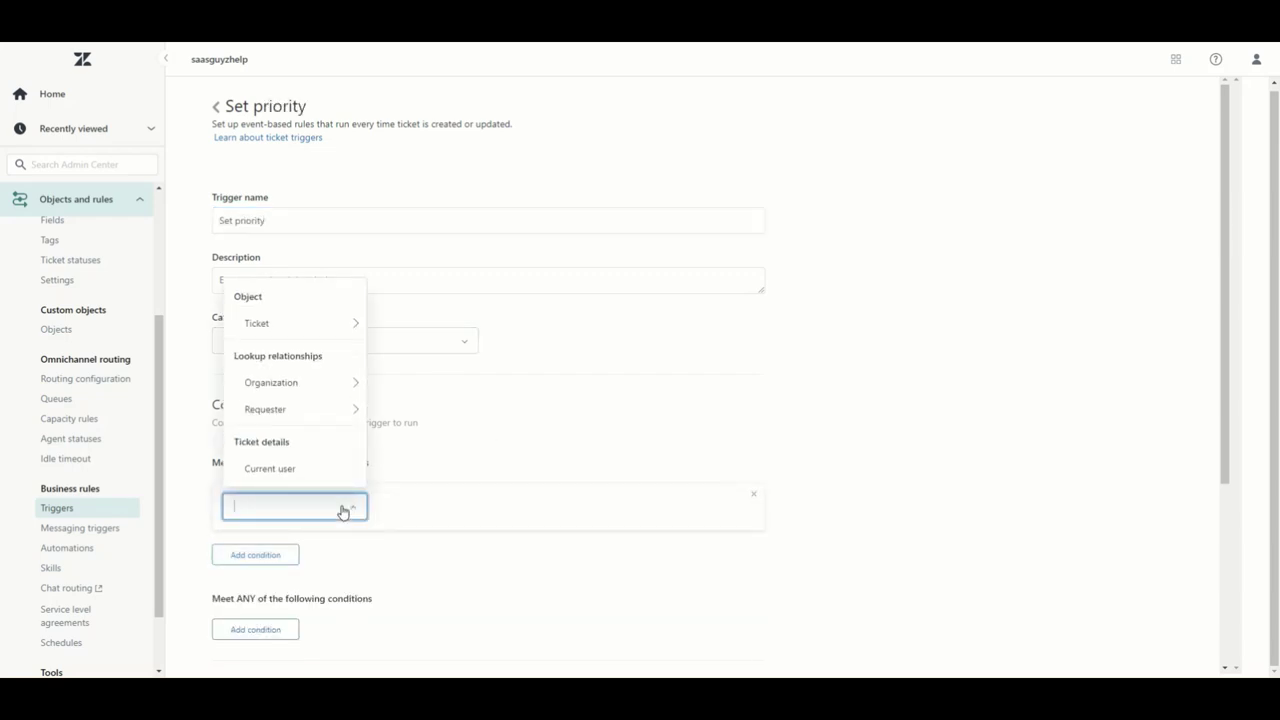
pyautogui.write('tick')
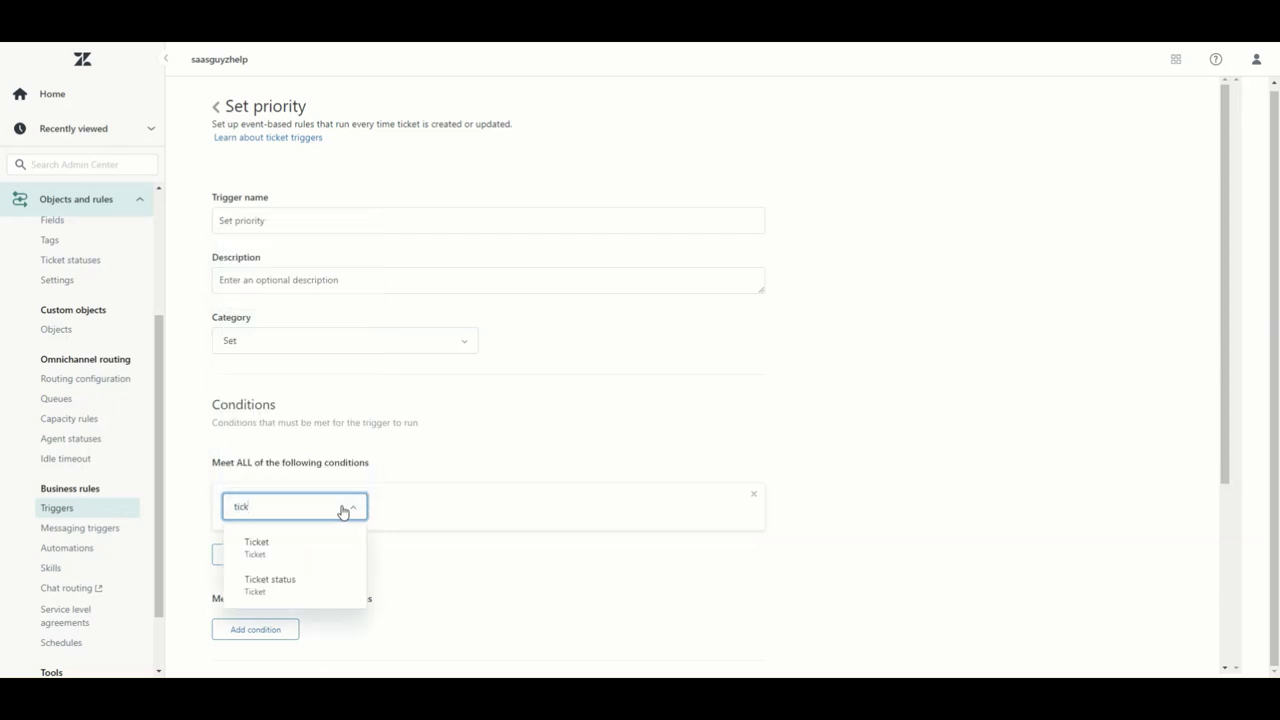
pyautogui.click(280, 552)
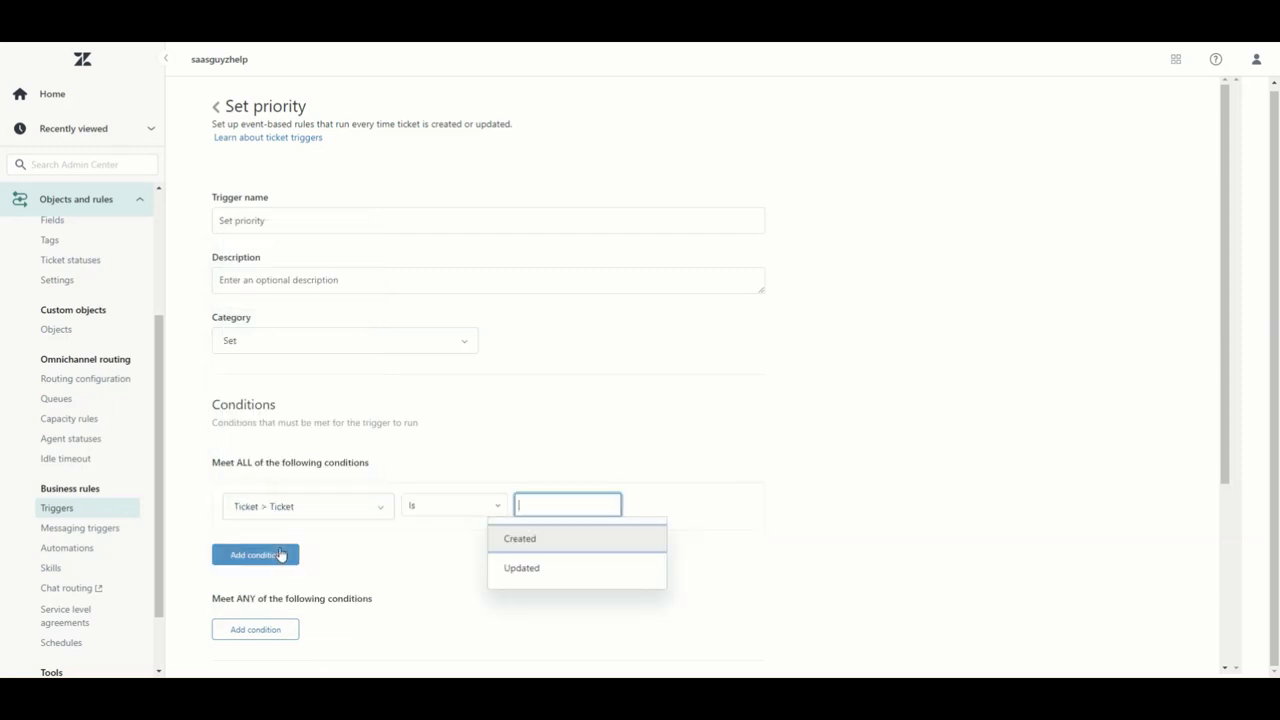
pyautogui.click(554, 543)
# - Add a second ALL condition requiring that the ticket's Priority Is "-" (blank)
pyautogui.scroll(-3, 891, 491)
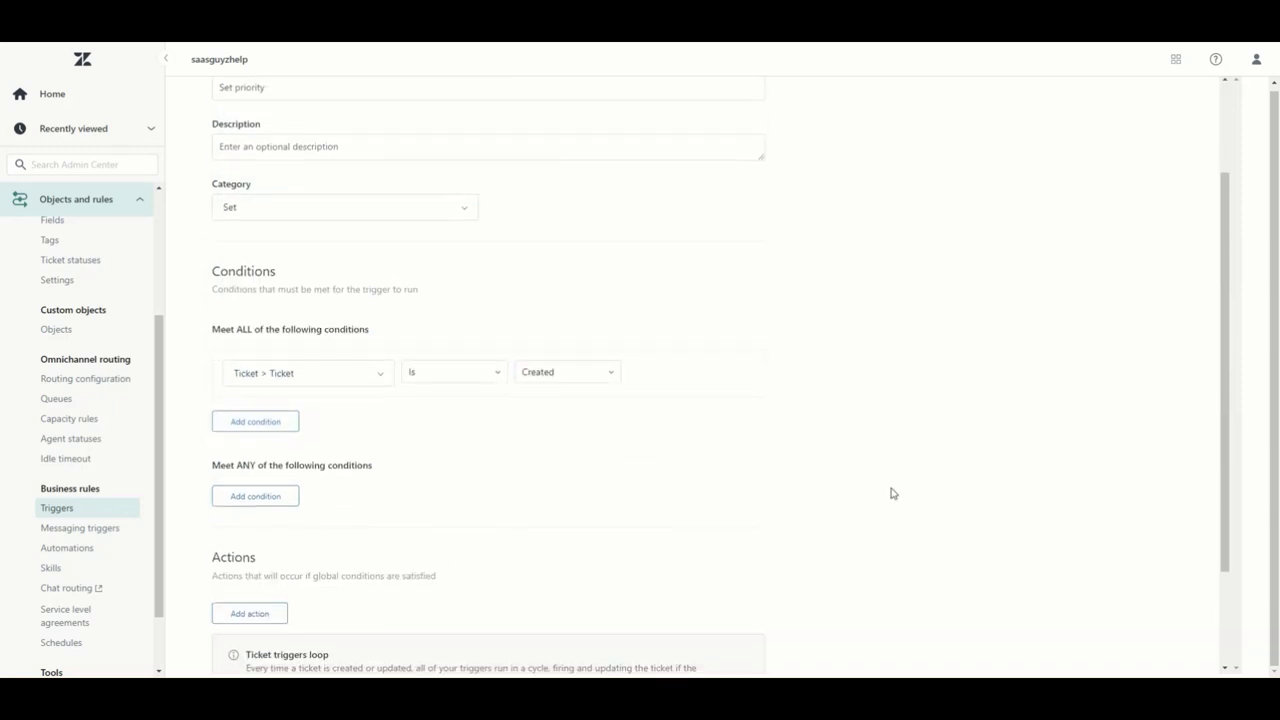
pyautogui.click(288, 432)
pyautogui.click(286, 434)
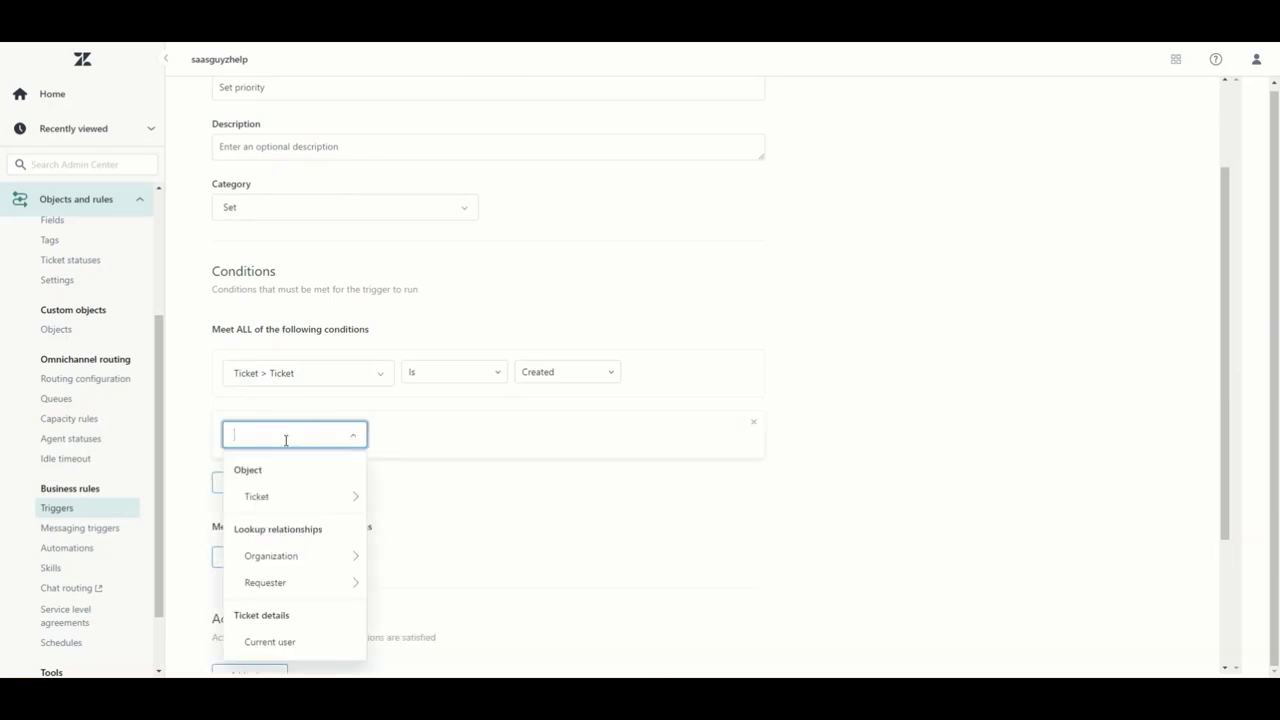
pyautogui.write('pri')
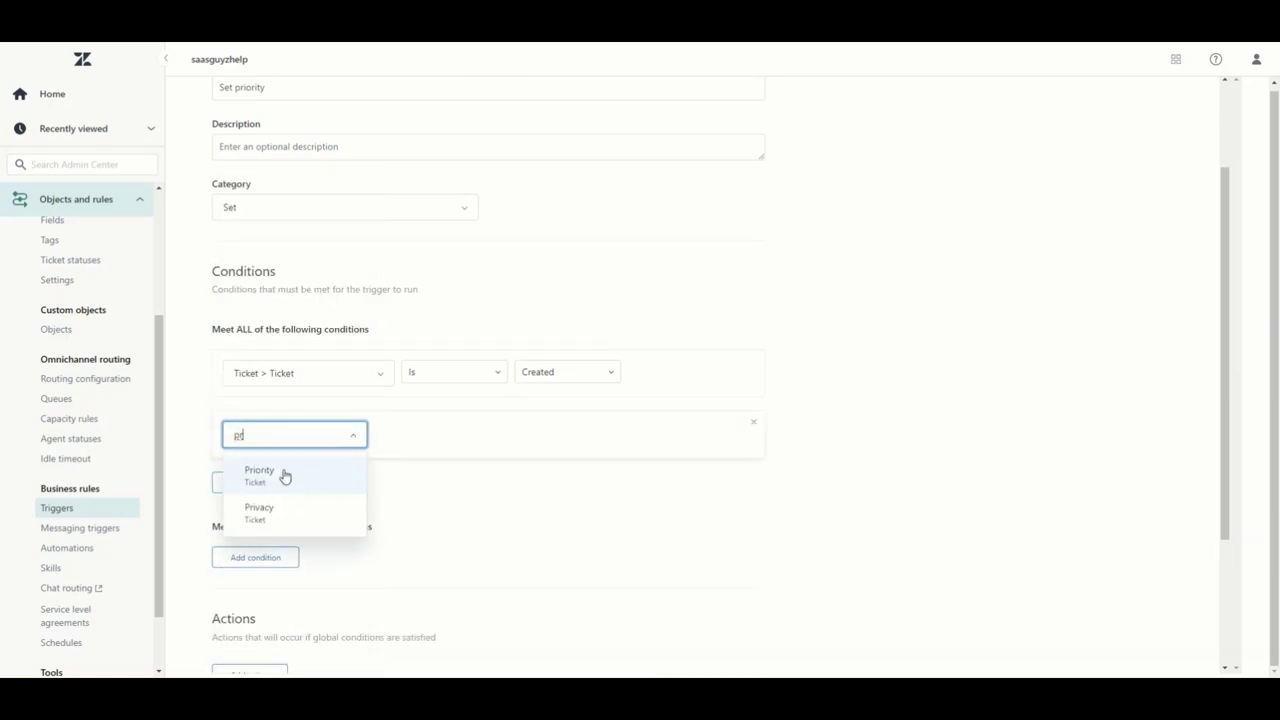
pyautogui.click(286, 477)
pyautogui.click(415, 470)
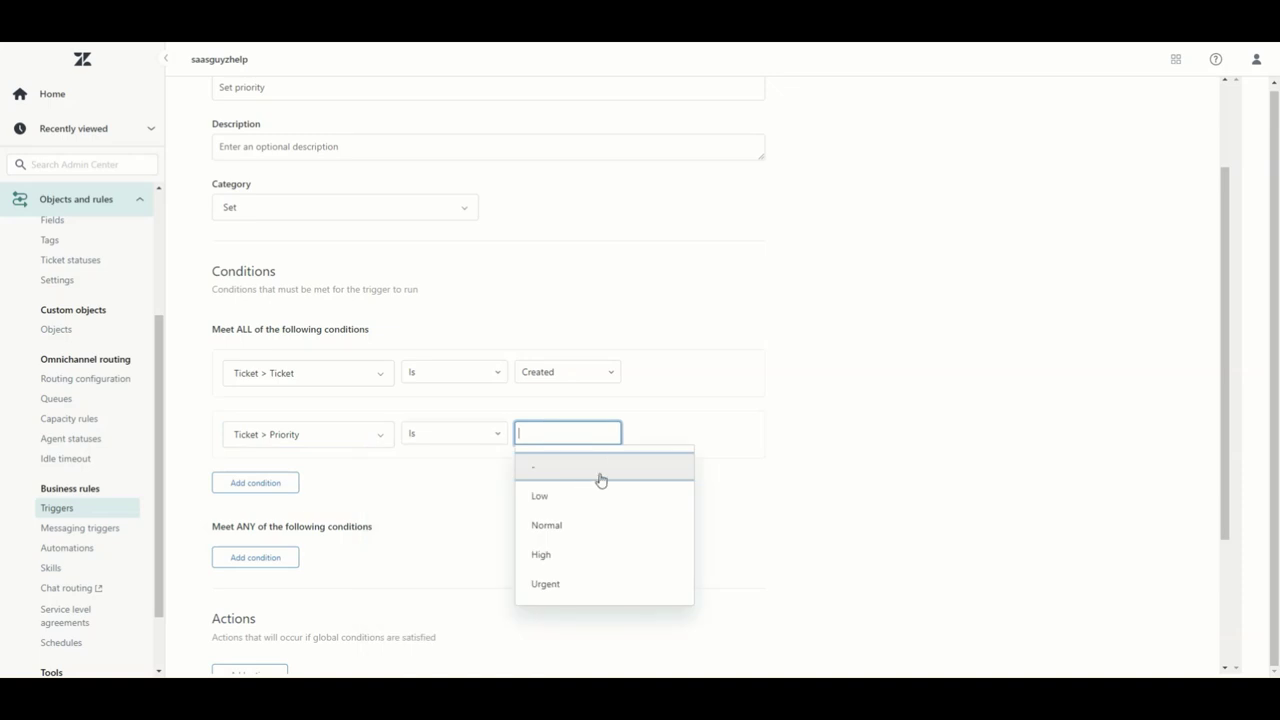
pyautogui.click(568, 478)
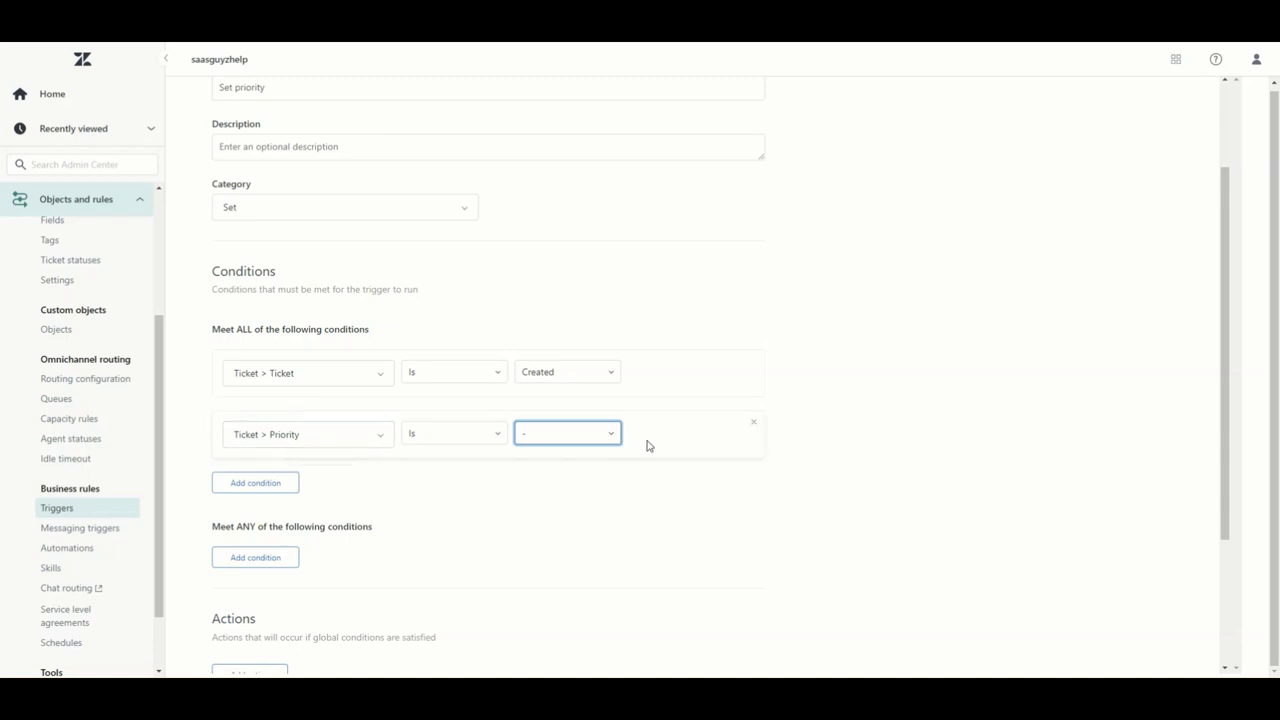
pyautogui.click(812, 437)
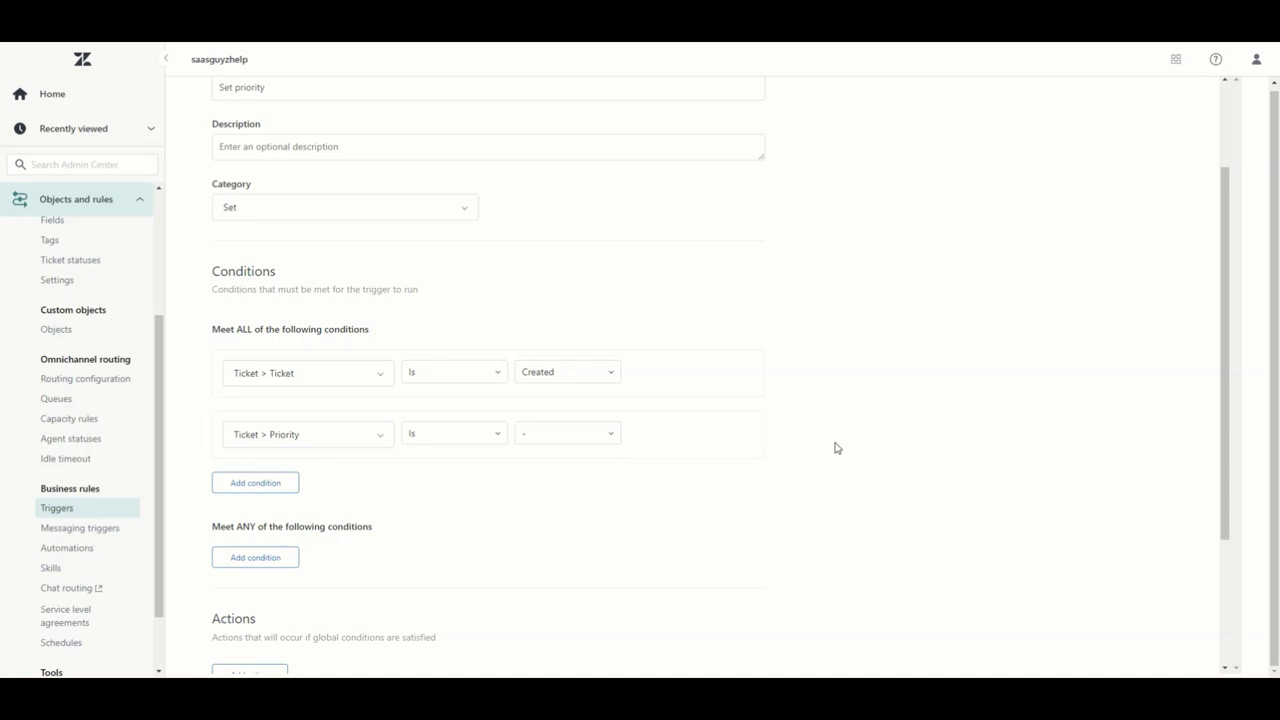
# - Add an action to the Set priority trigger that sets the ticket's Priority to Normal
pyautogui.scroll(-1, 835, 448)
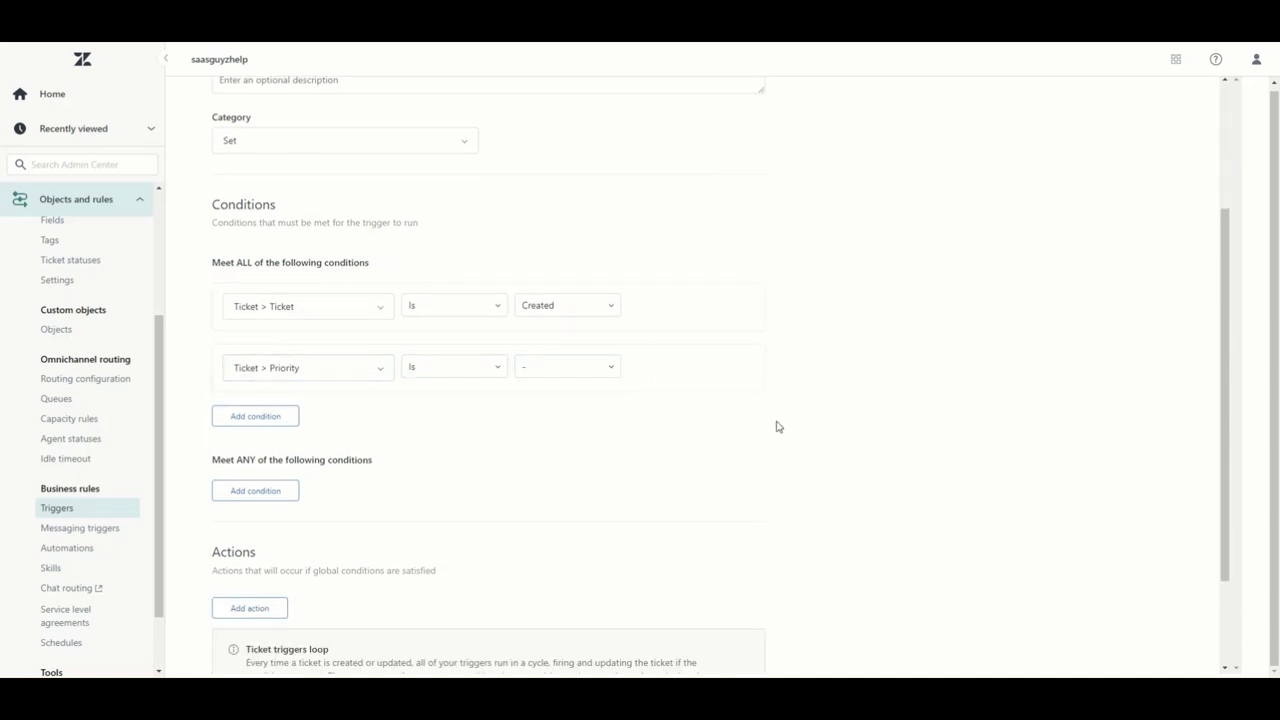
pyautogui.scroll(-1, 770, 429)
pyautogui.click(362, 556)
pyautogui.write('pr')
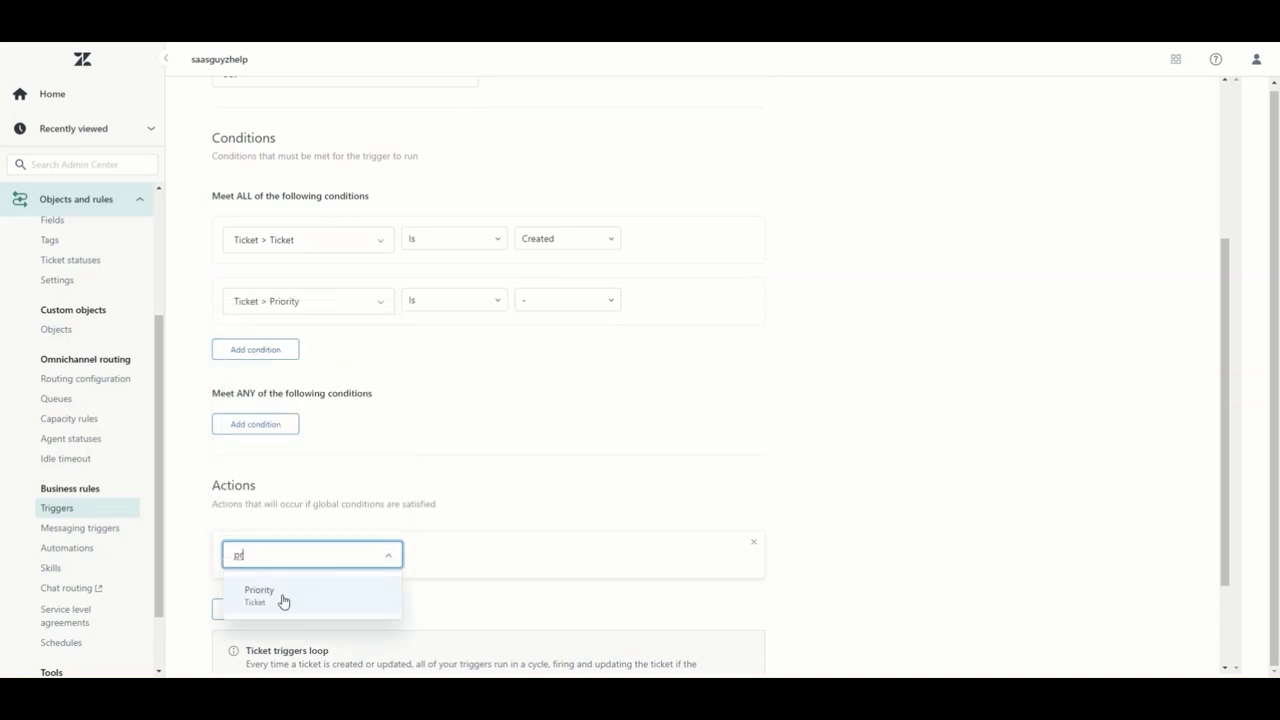
pyautogui.click(284, 598)
pyautogui.click(463, 466)
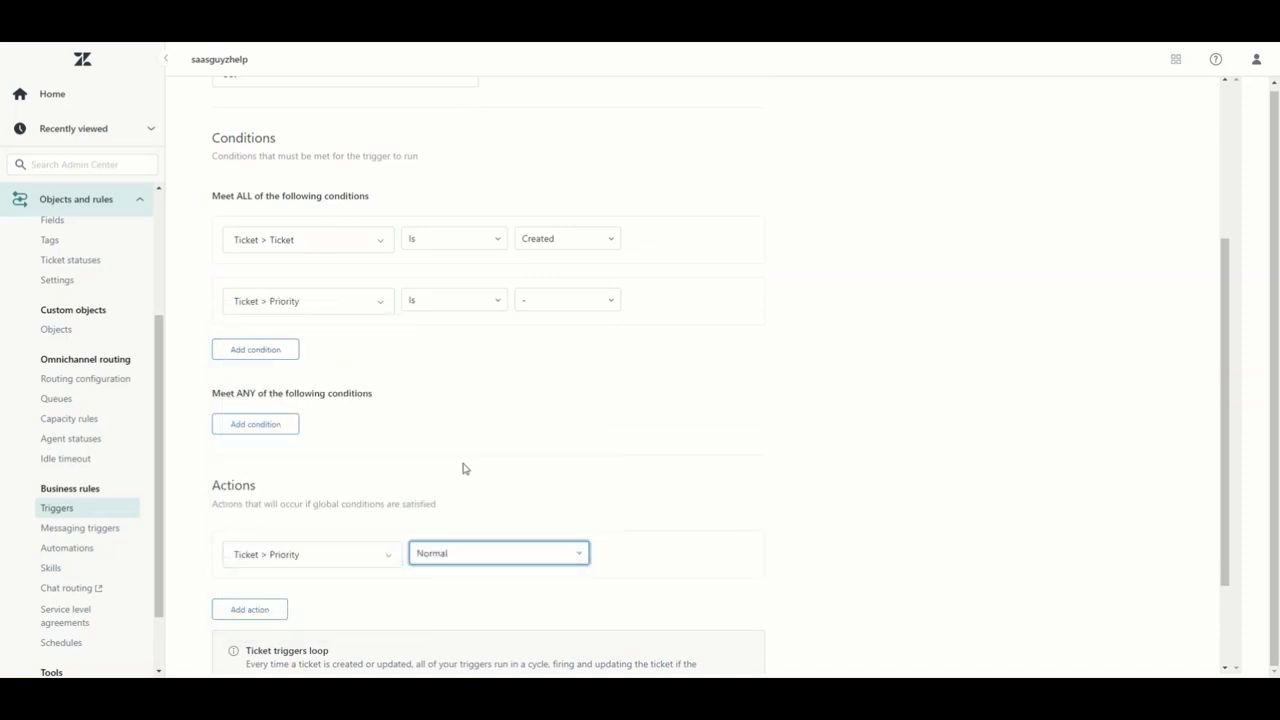
pyautogui.click(915, 522)
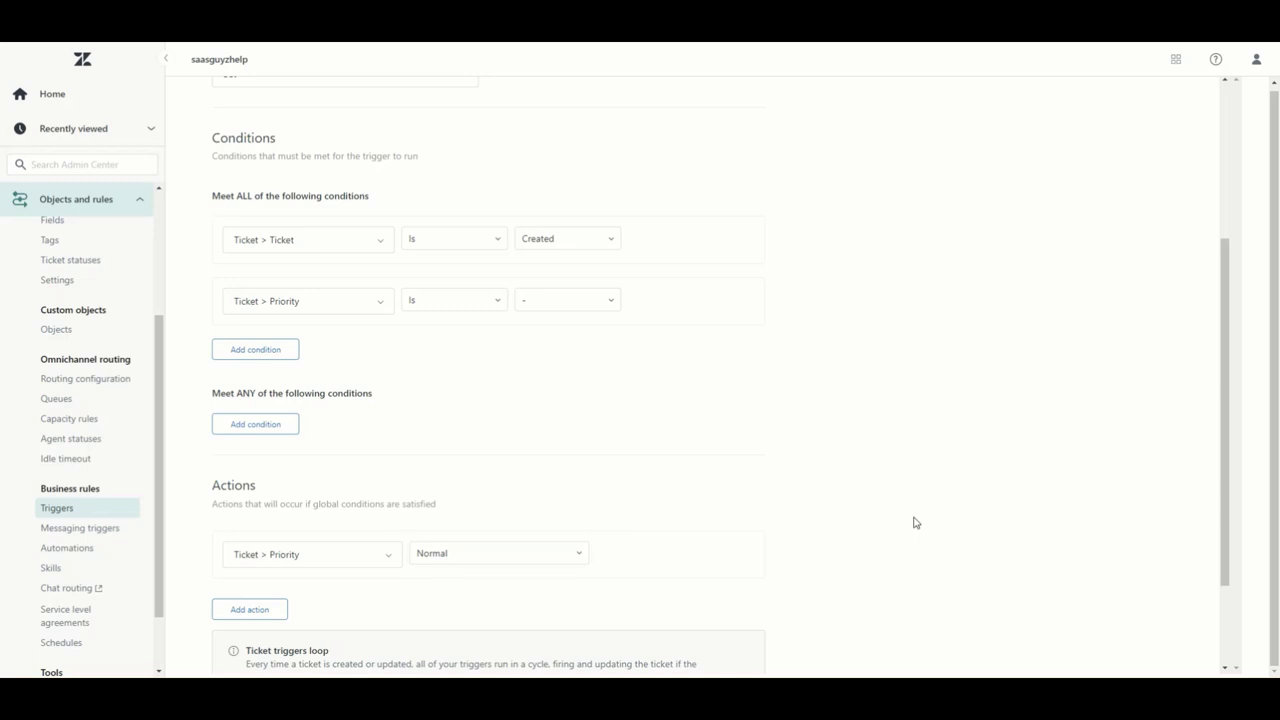
# - Review the Set priority trigger's conditions and action, and create the trigger
pyautogui.scroll(-3, 913, 522)
pyautogui.scroll(9, 913, 522)
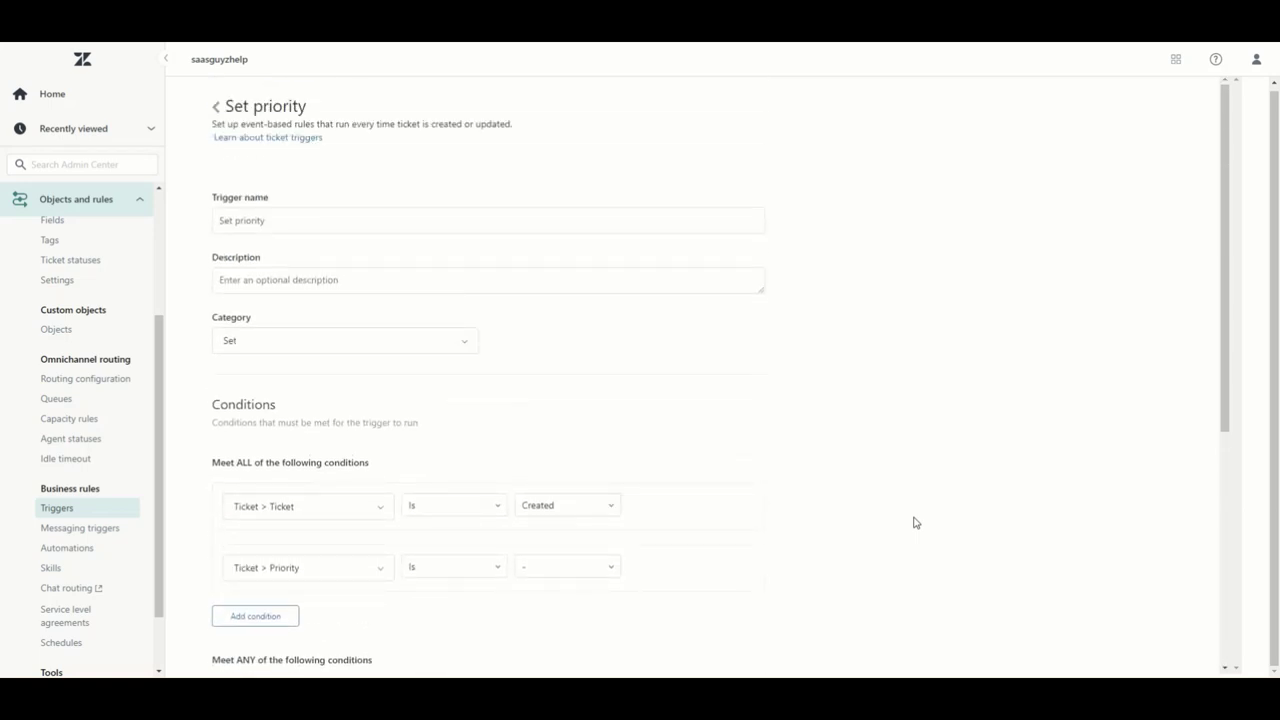
pyautogui.scroll(-8, 826, 448)
pyautogui.scroll(8, 851, 497)
pyautogui.scroll(-10, 851, 497)
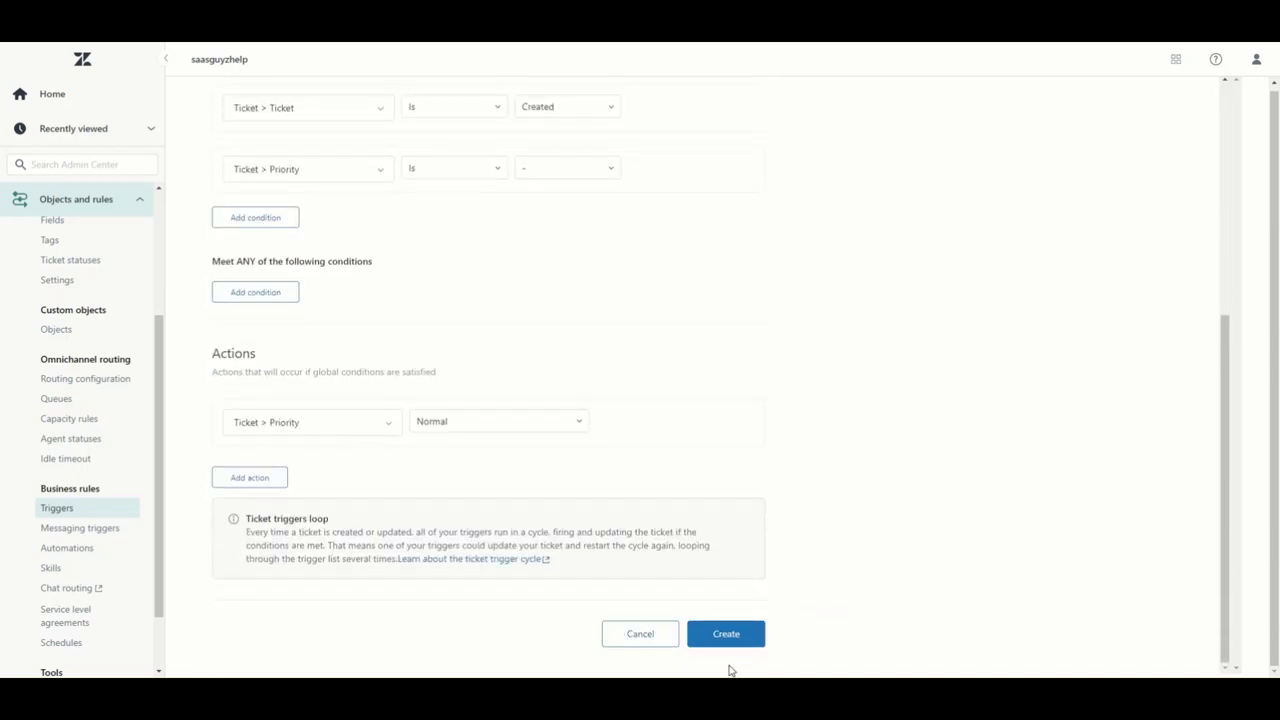
pyautogui.click(736, 641)
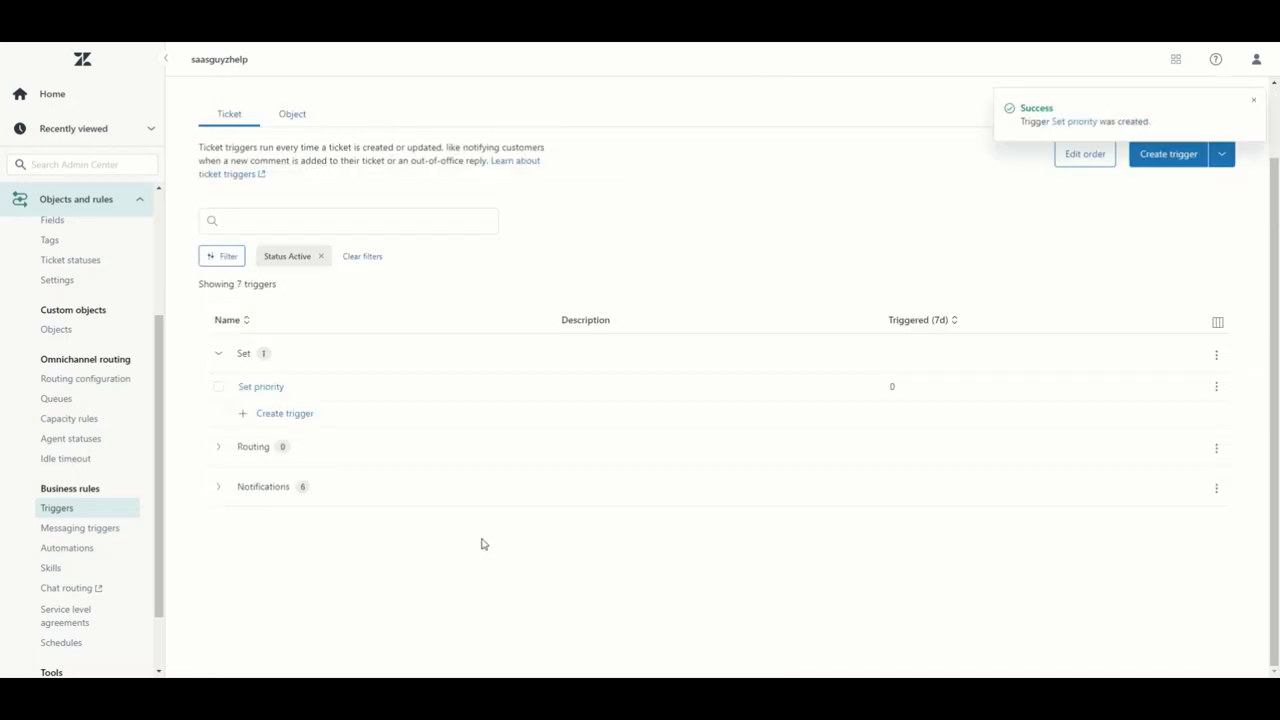
# - Start a new trigger in the Routing category and name it "Assign to CS"
pyautogui.click(217, 449)
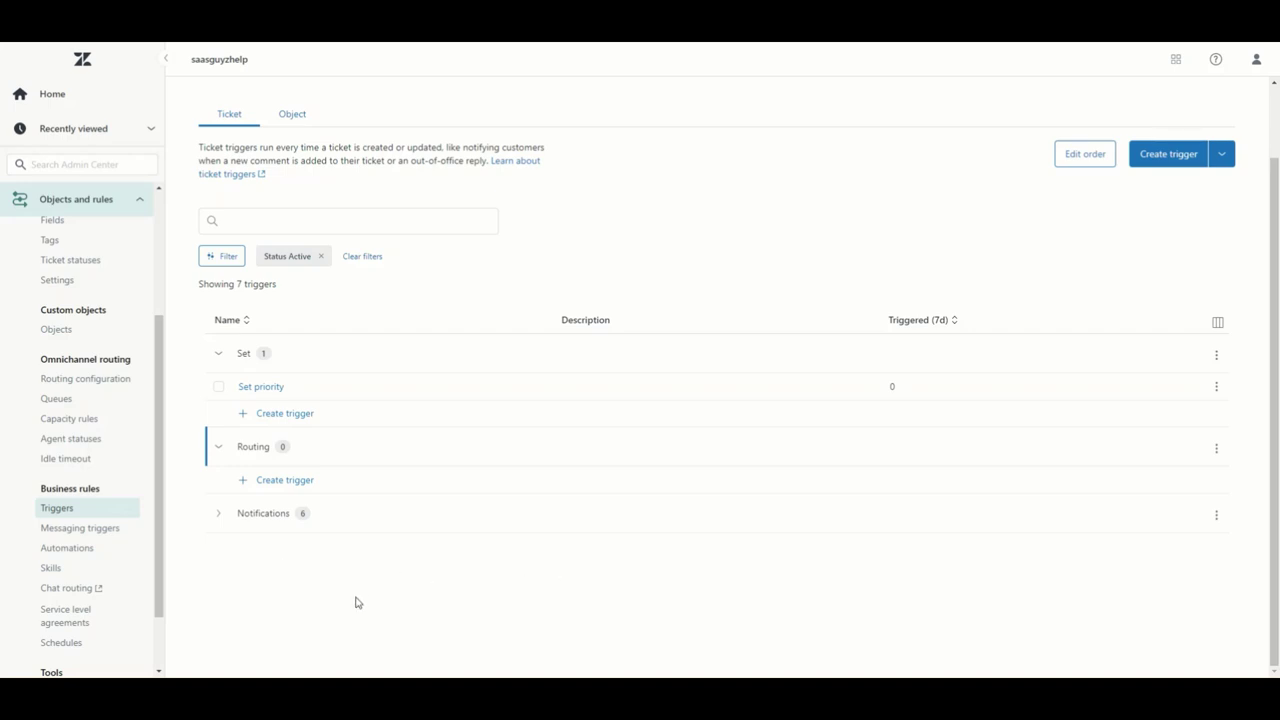
pyautogui.click(268, 488)
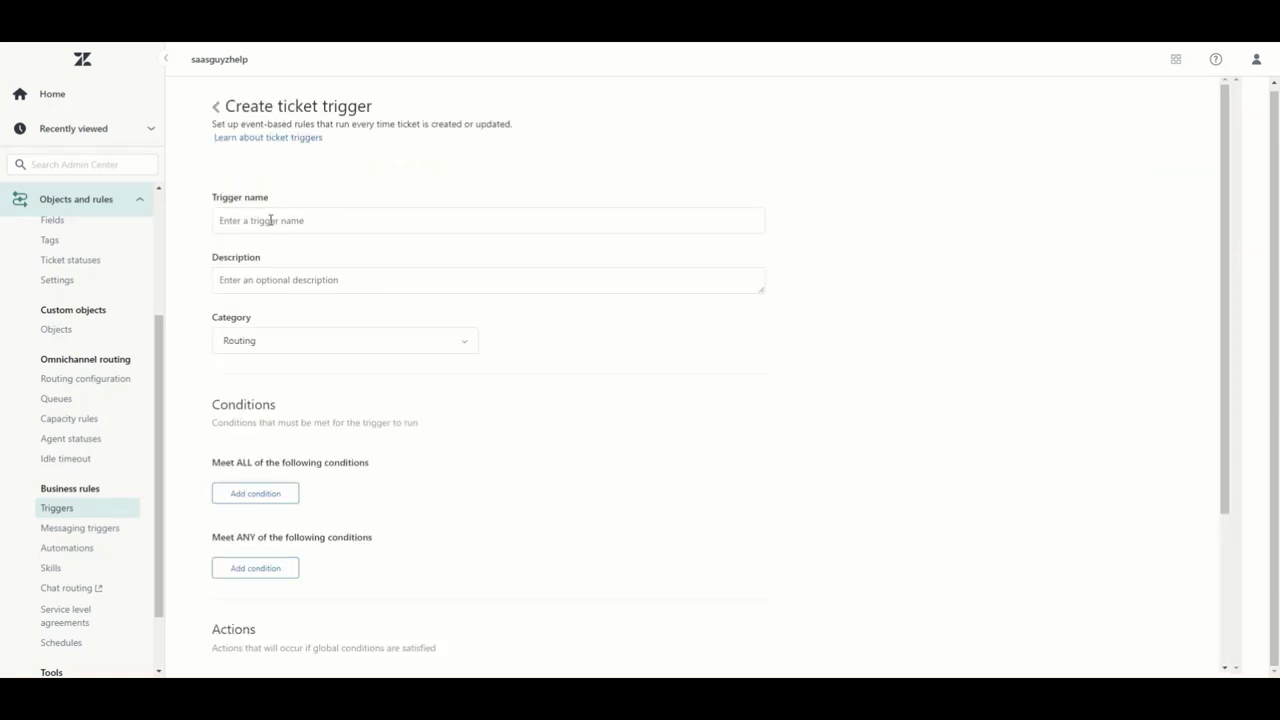
pyautogui.click(247, 224)
pyautogui.write('Assig')
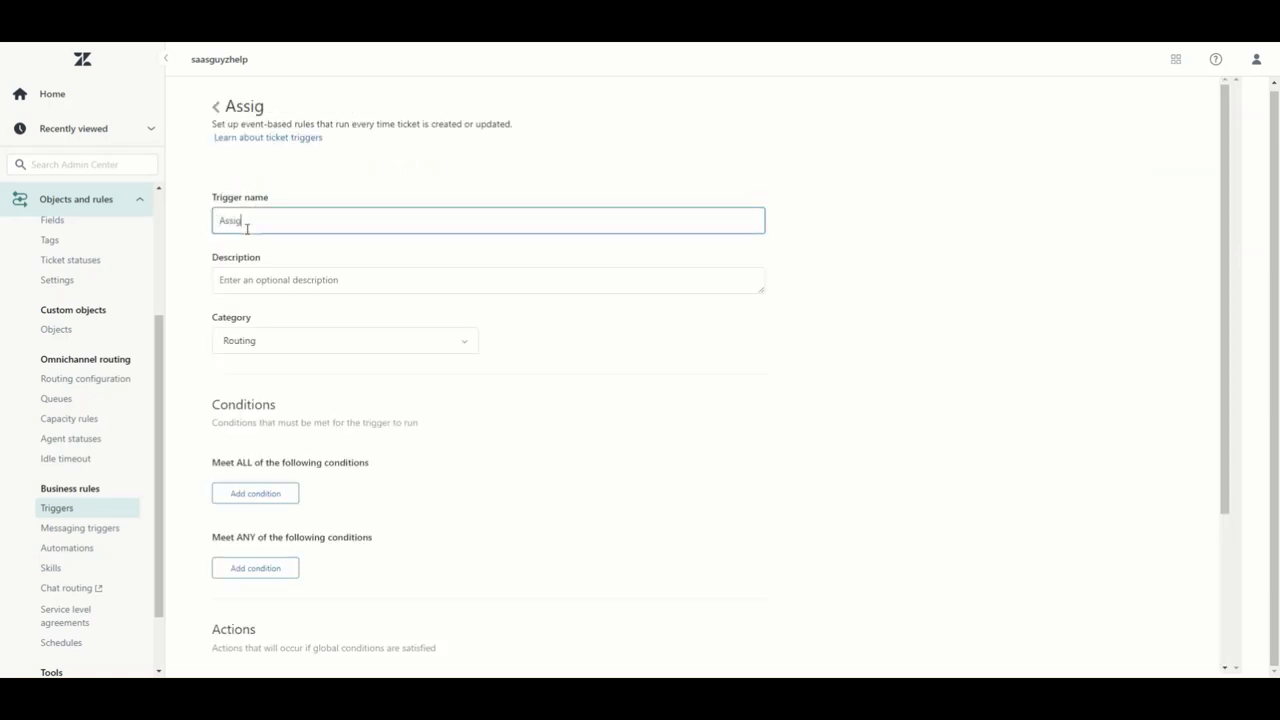
pyautogui.write('n to CS')
# - Add a condition to the Assign to CS trigger's ALL group requiring that Ticket Is Created
pyautogui.click(260, 496)
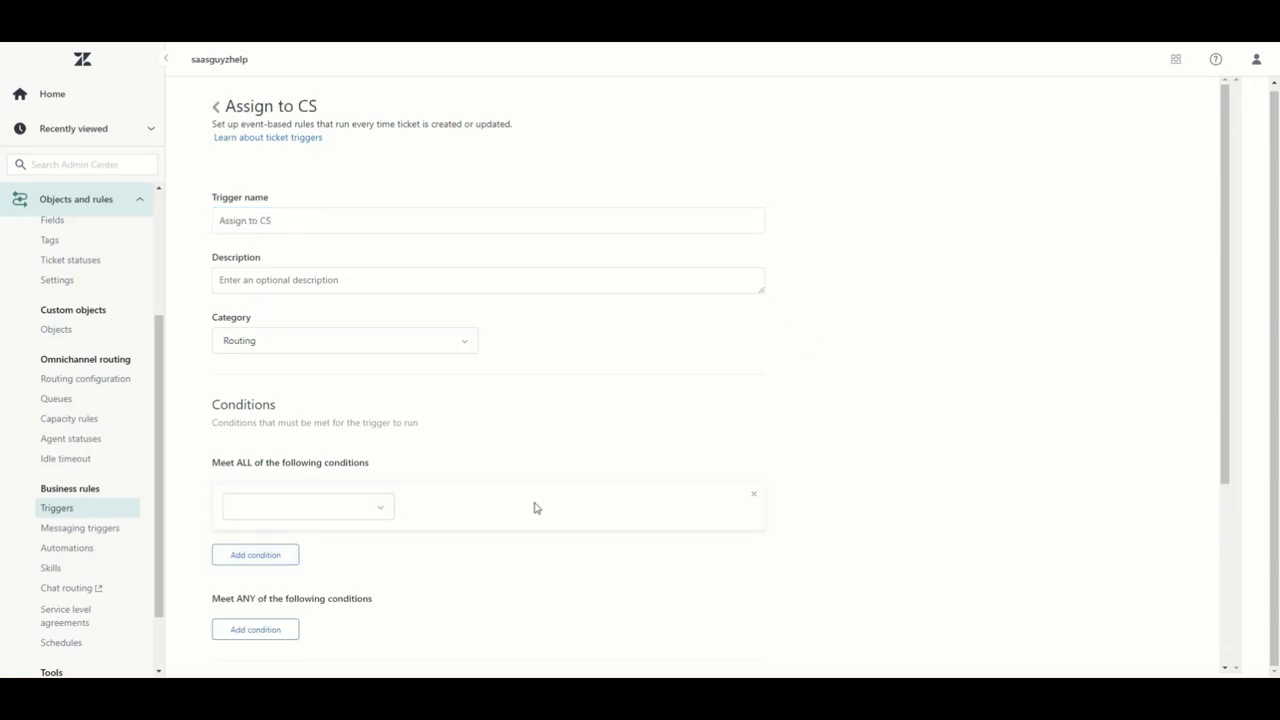
pyautogui.click(331, 514)
pyautogui.write('tic')
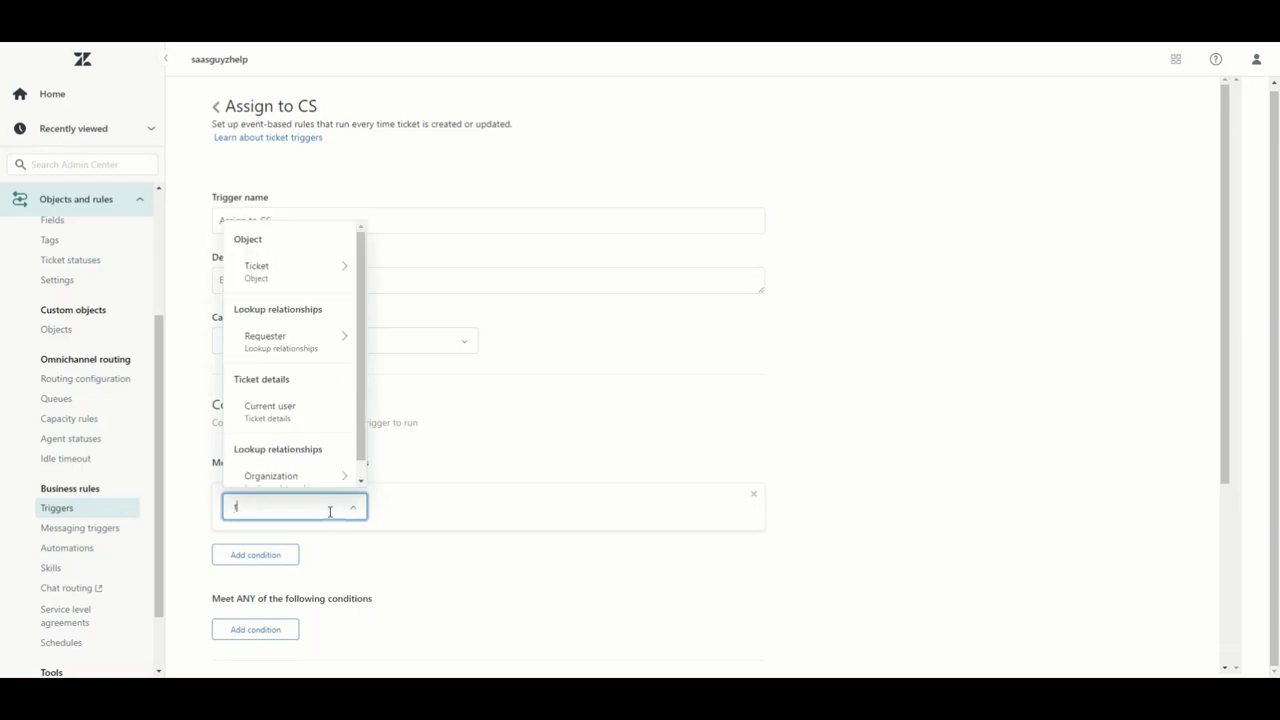
pyautogui.click(335, 564)
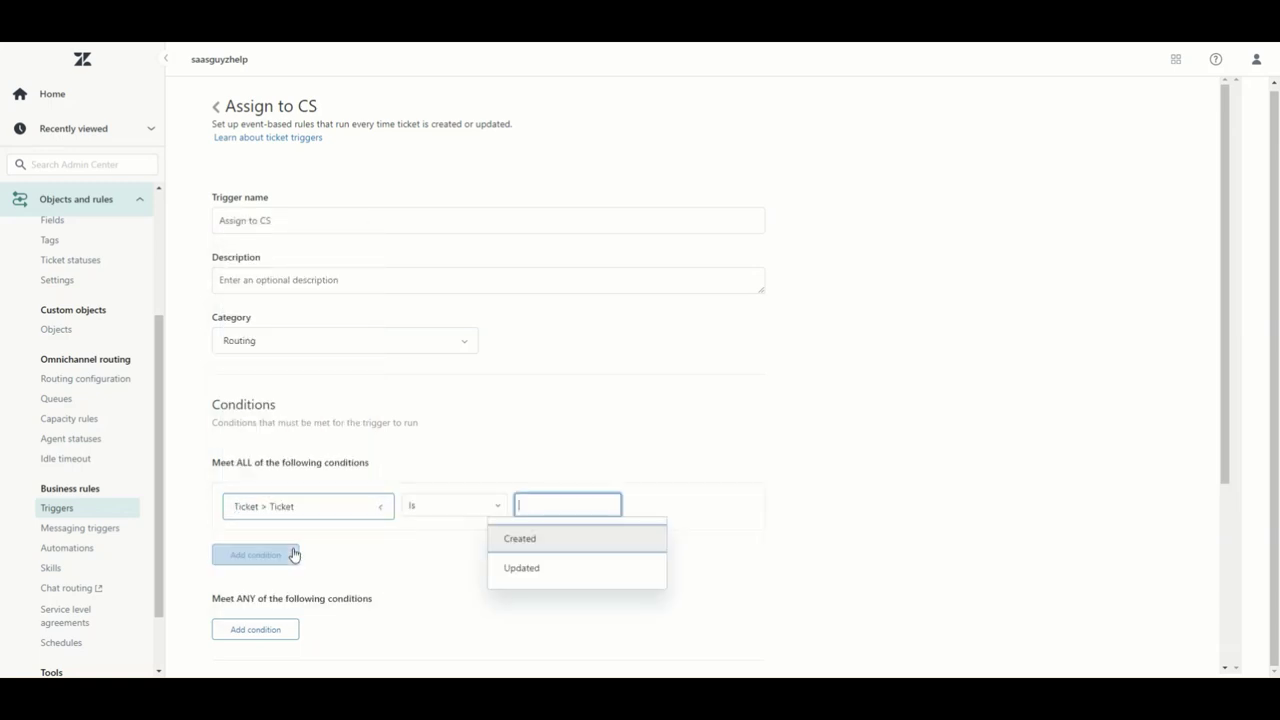
pyautogui.click(529, 543)
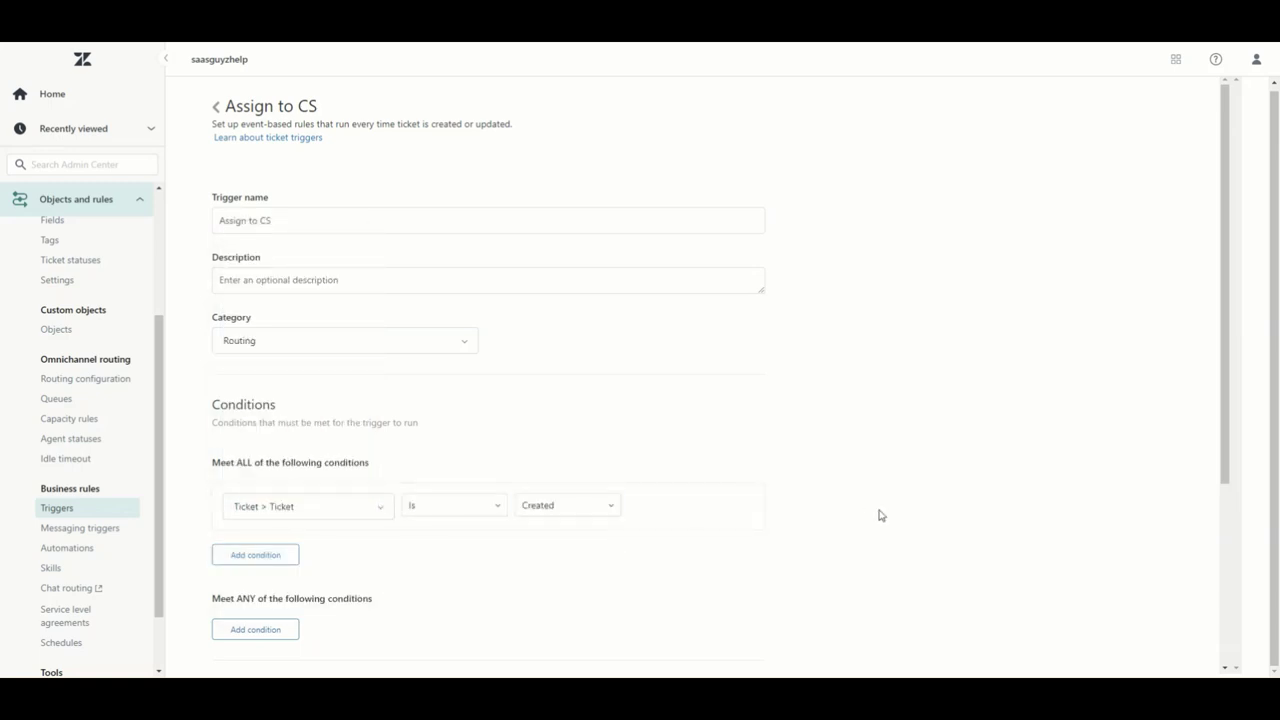
# - Add a second ALL condition requiring that the ticket's Group Is not Customer Service
pyautogui.scroll(-3, 880, 515)
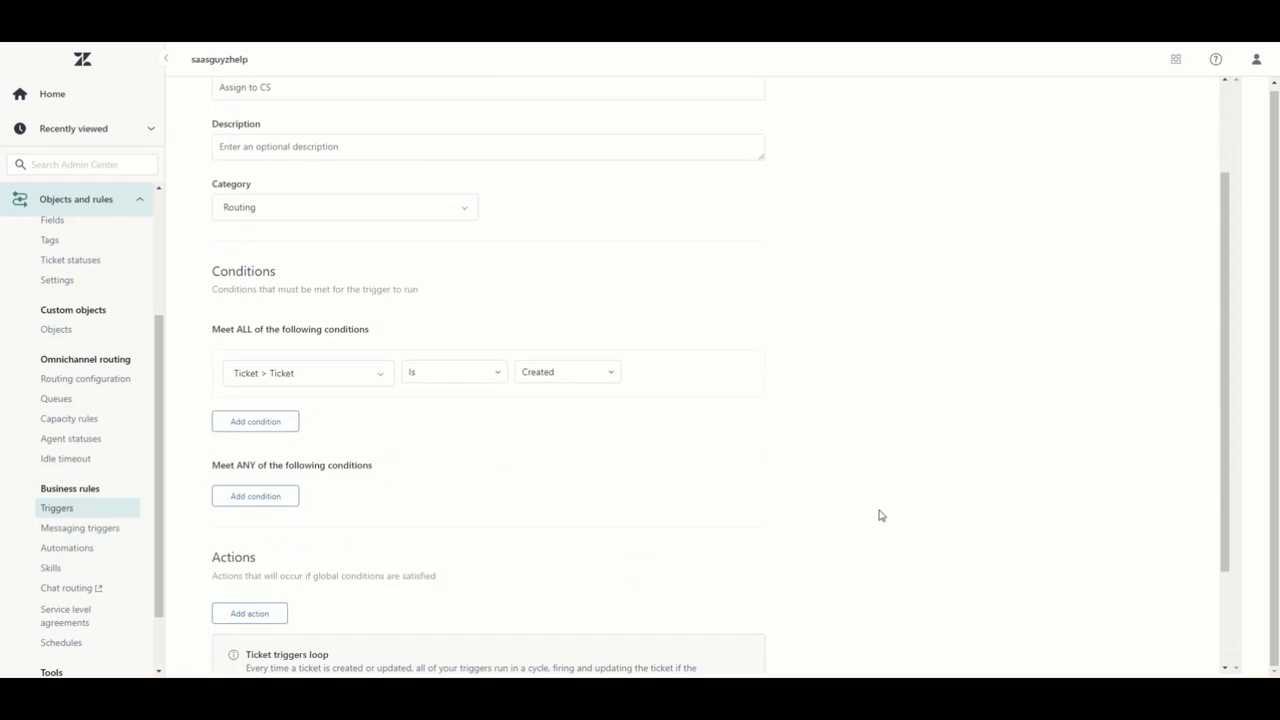
pyautogui.click(256, 423)
pyautogui.click(266, 434)
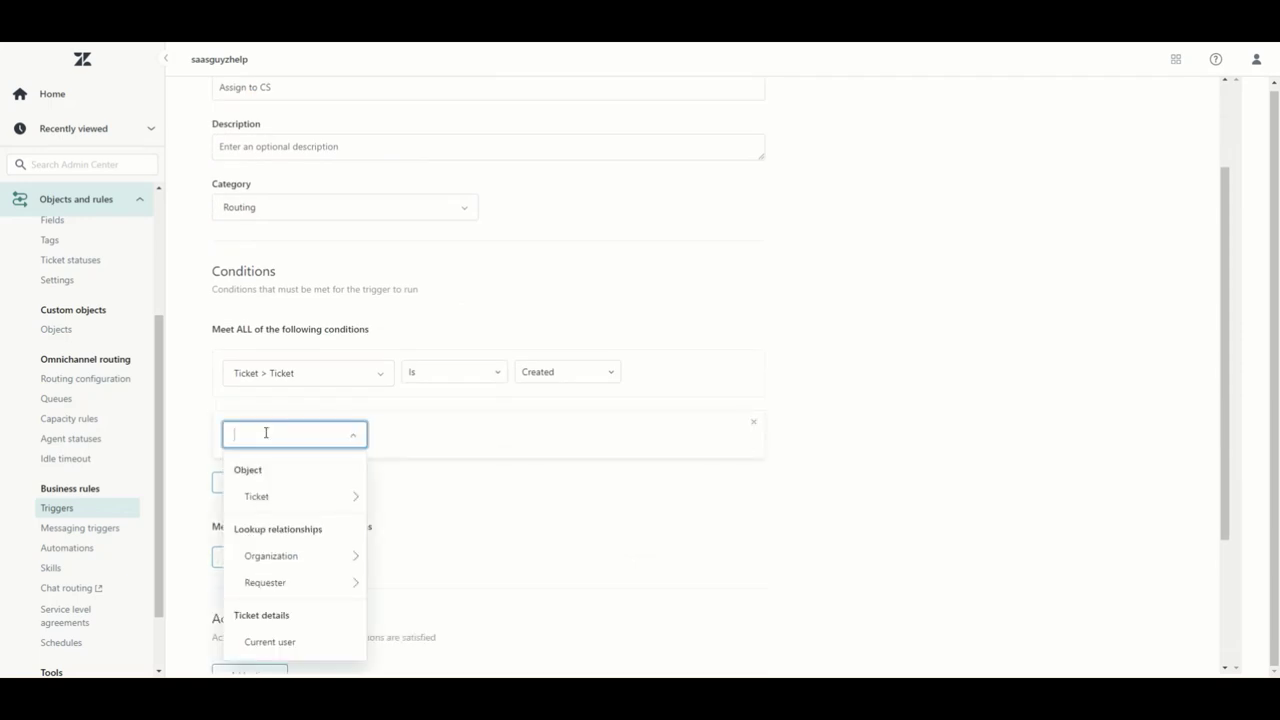
pyautogui.write('gr')
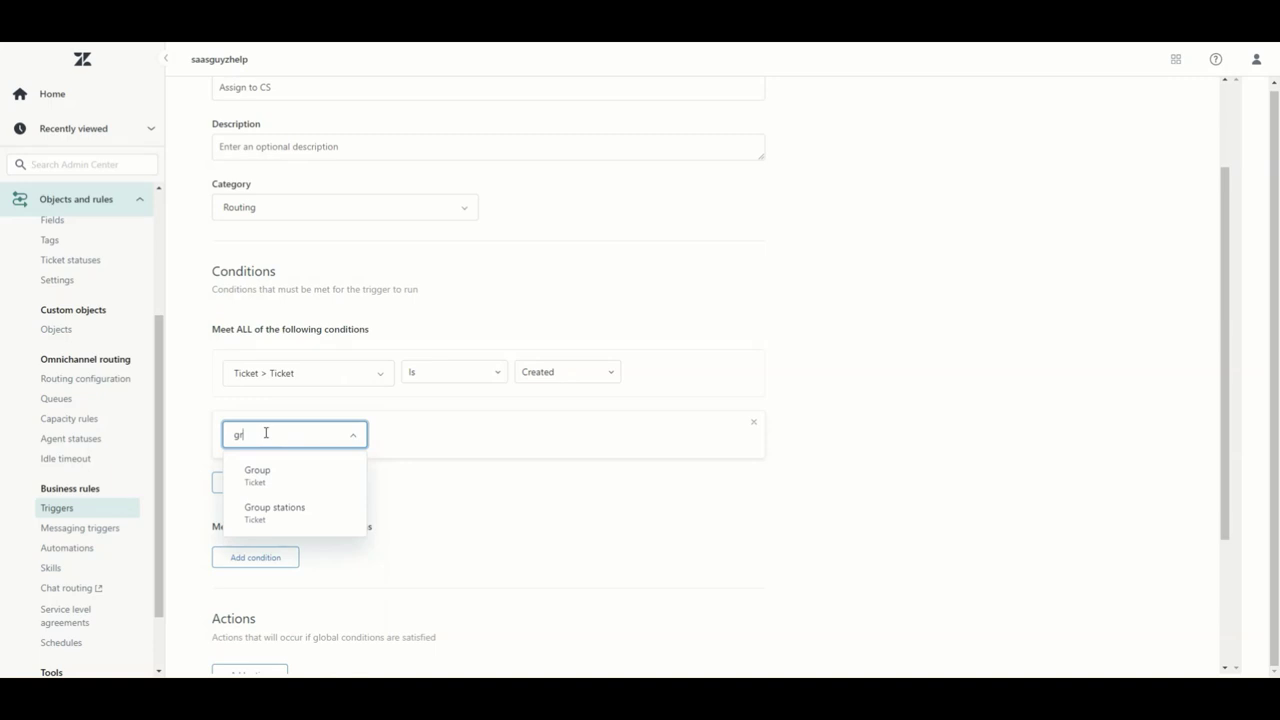
pyautogui.click(287, 468)
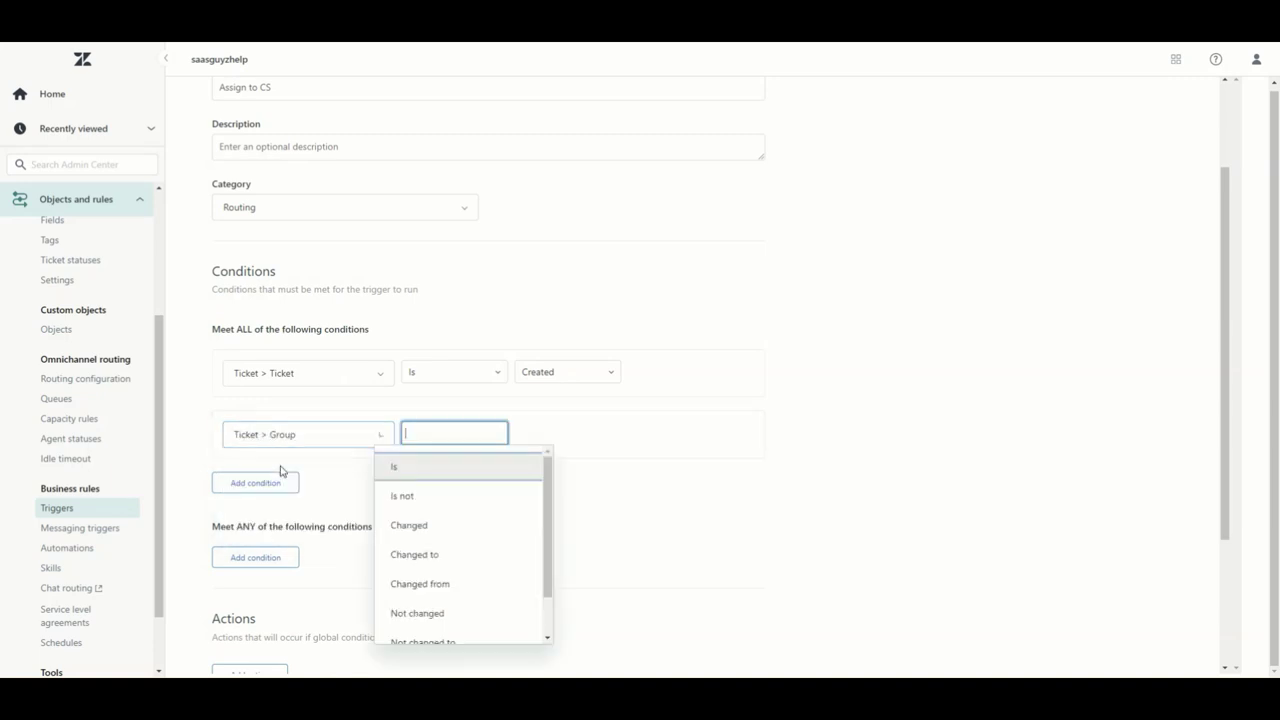
pyautogui.click(432, 509)
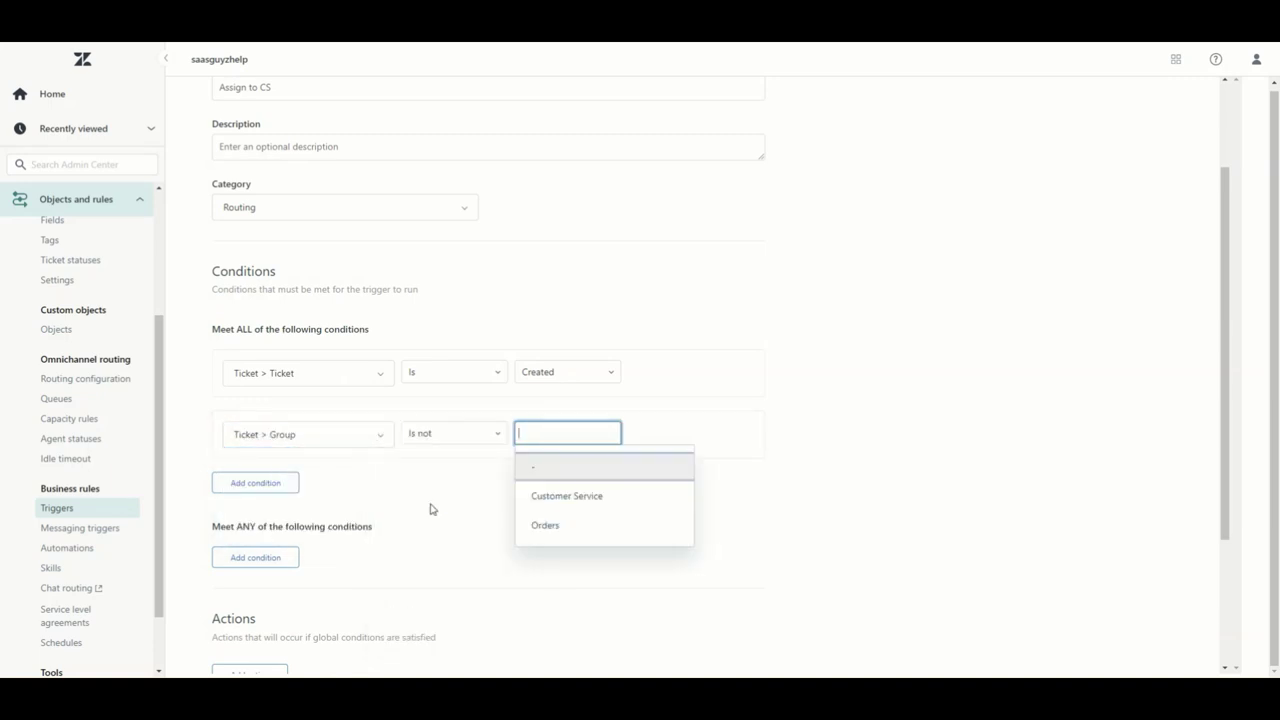
pyautogui.click(603, 510)
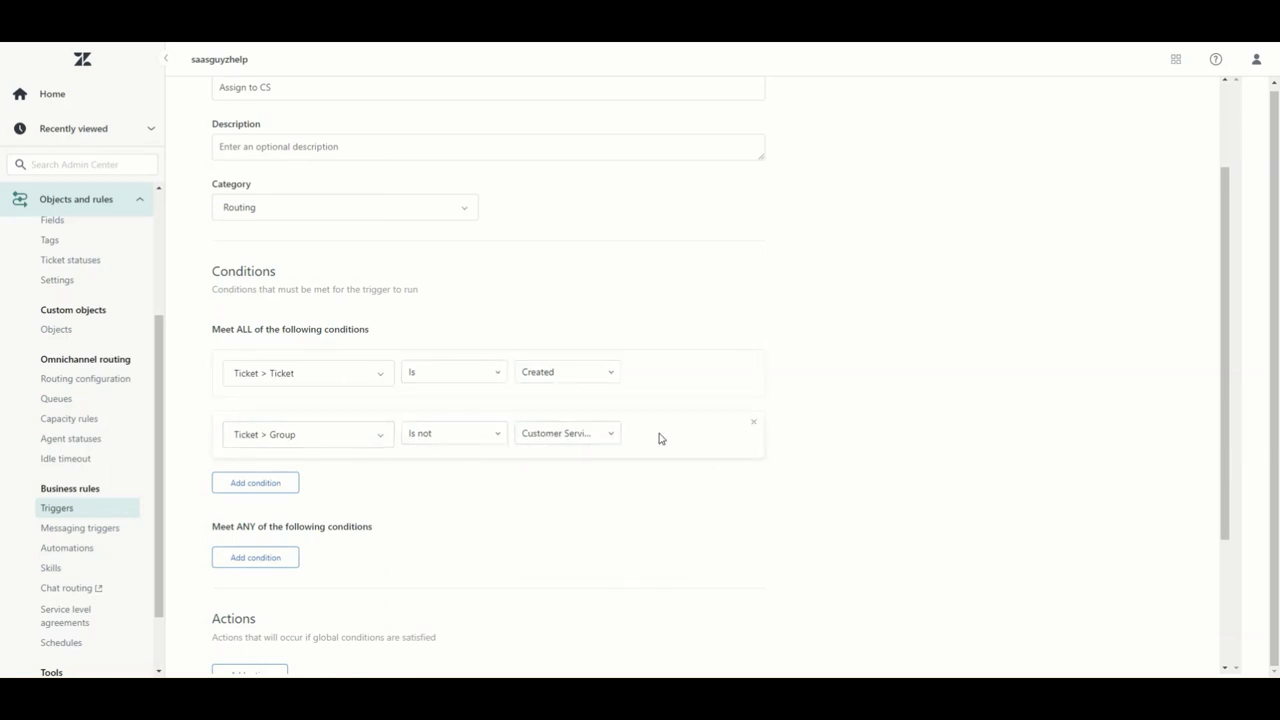
# - Add an action to the Assign to CS trigger that sets the ticket's Group to Customer Service
pyautogui.scroll(-1, 800, 443)
pyautogui.scroll(-2, 800, 443)
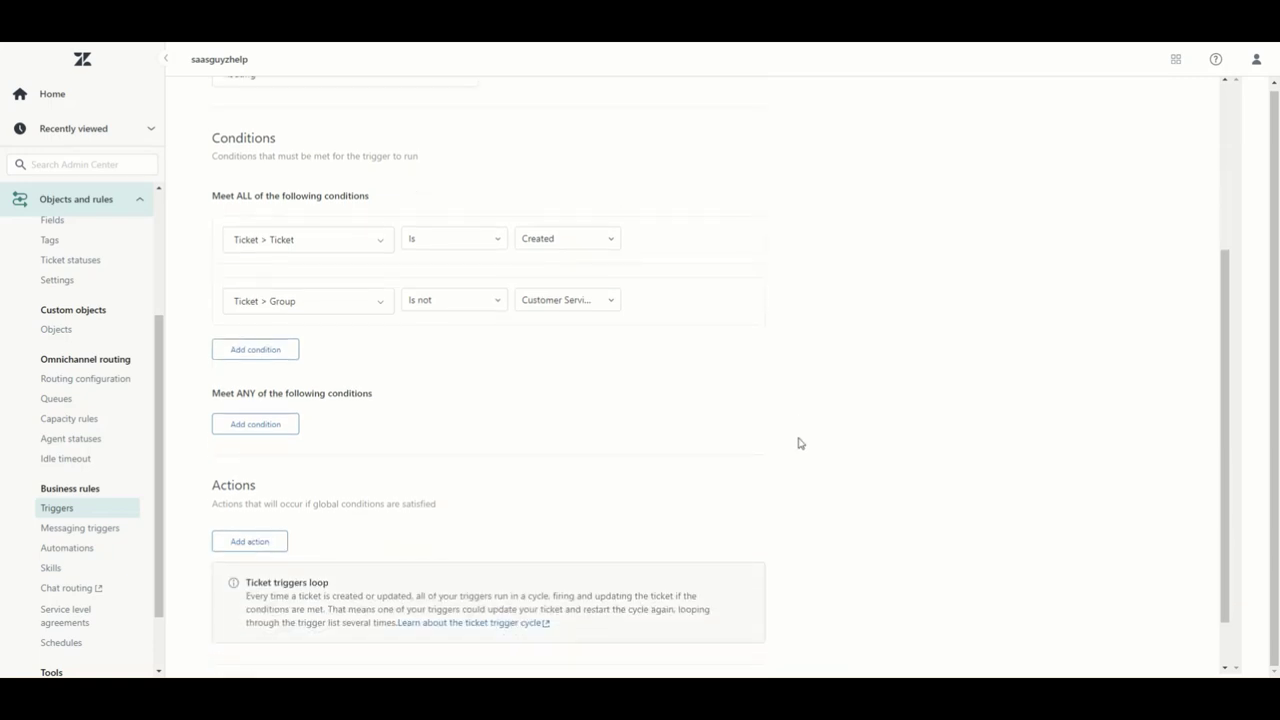
pyautogui.click(249, 481)
pyautogui.click(327, 491)
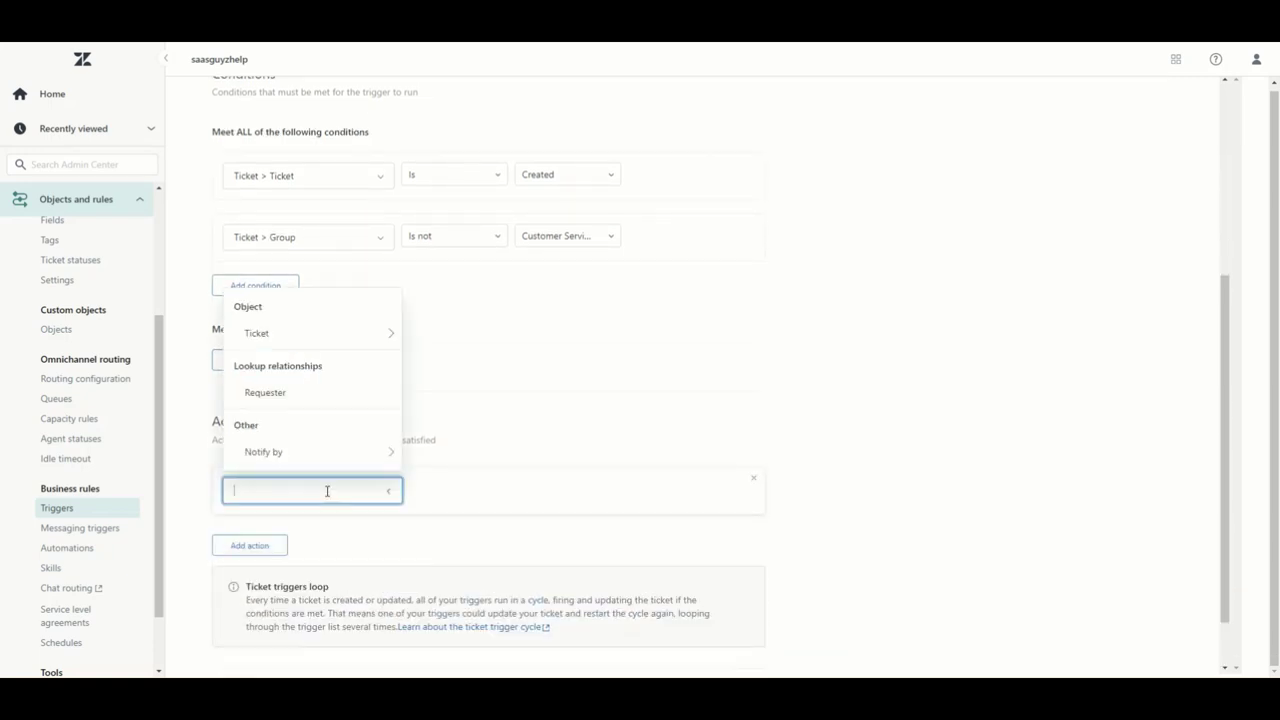
pyautogui.write('g')
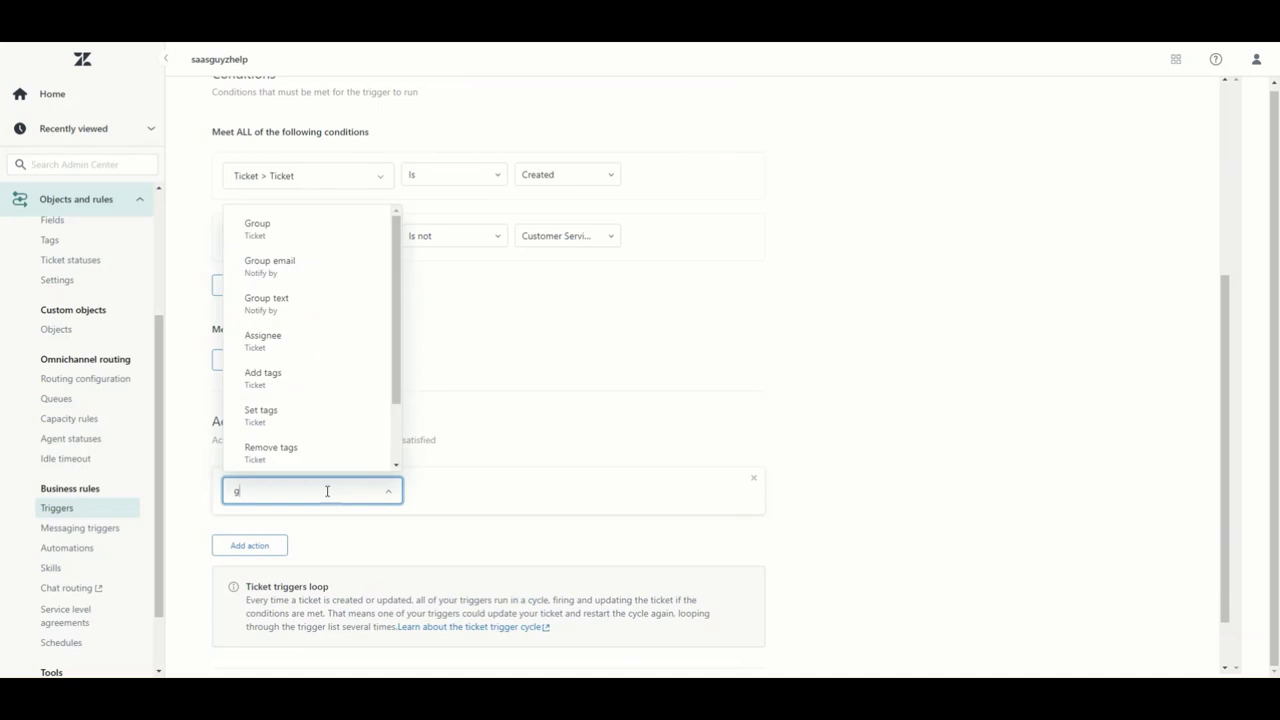
pyautogui.click(295, 232)
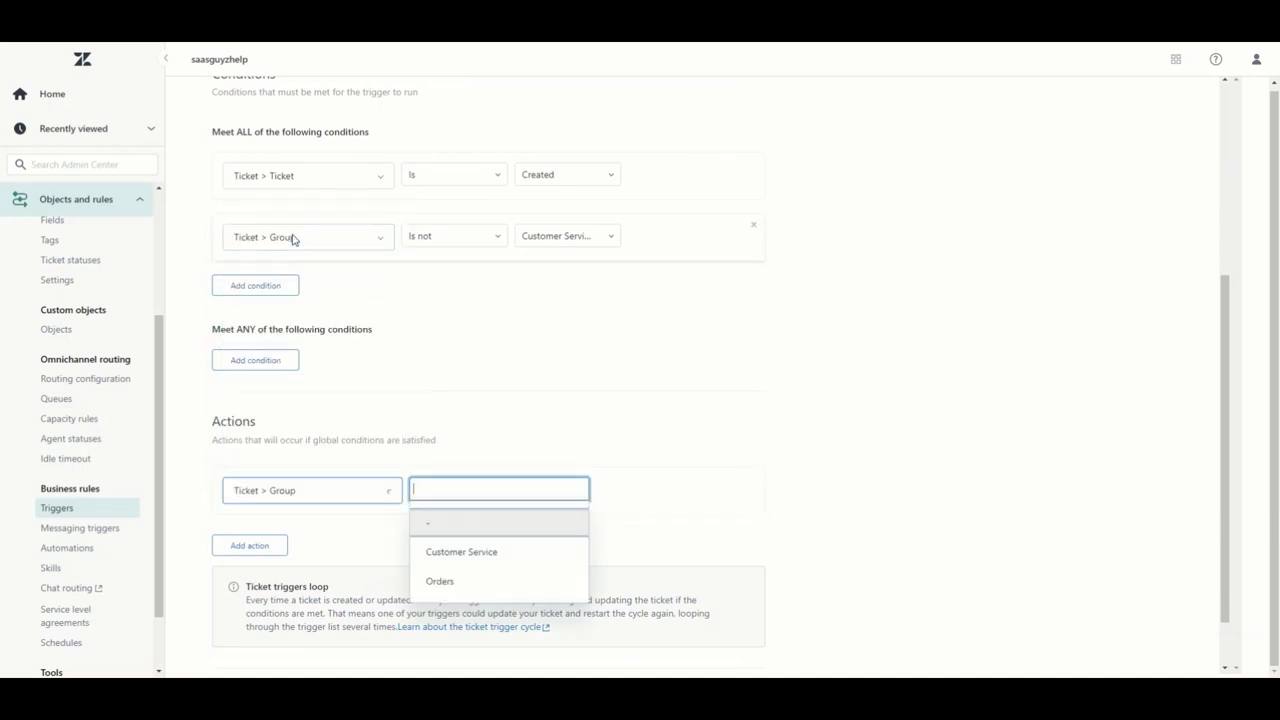
pyautogui.click(474, 551)
pyautogui.click(928, 515)
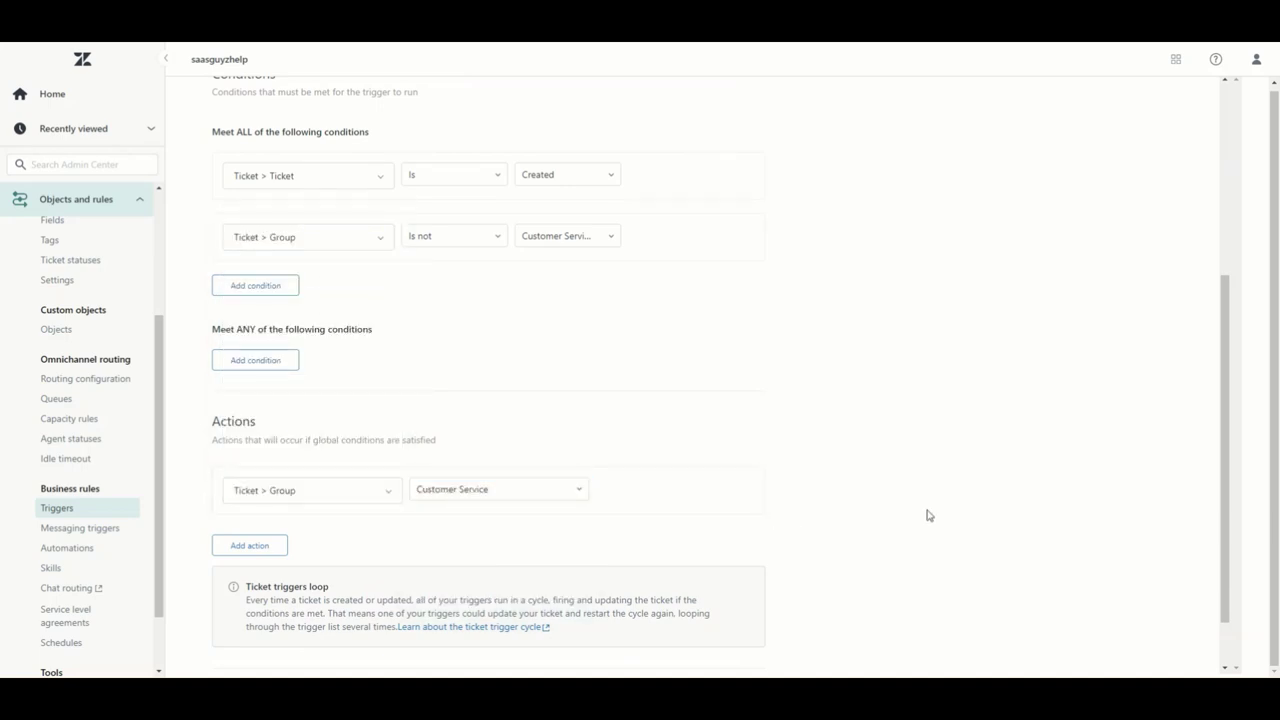
# - Review the Assign to CS trigger's category, its ALL and ANY condition groups, and its group action
pyautogui.scroll(-1, 928, 515)
pyautogui.scroll(4, 928, 515)
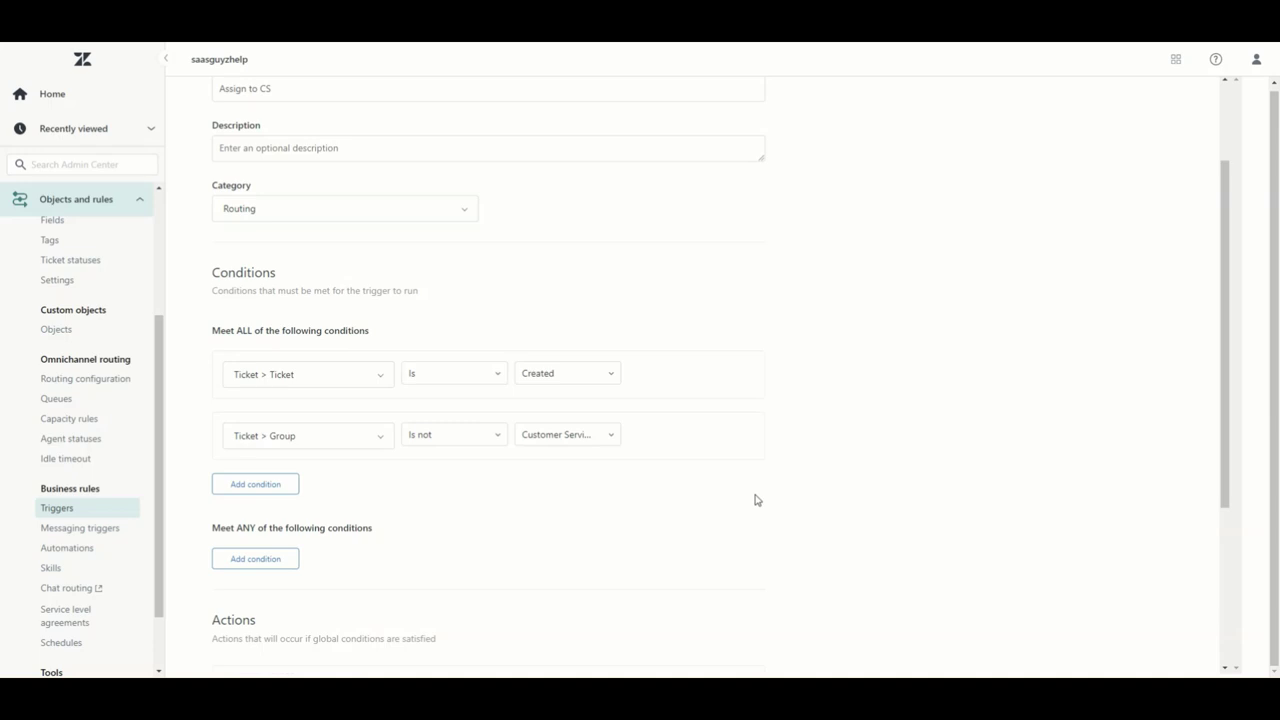
pyautogui.scroll(-1, 800, 480)
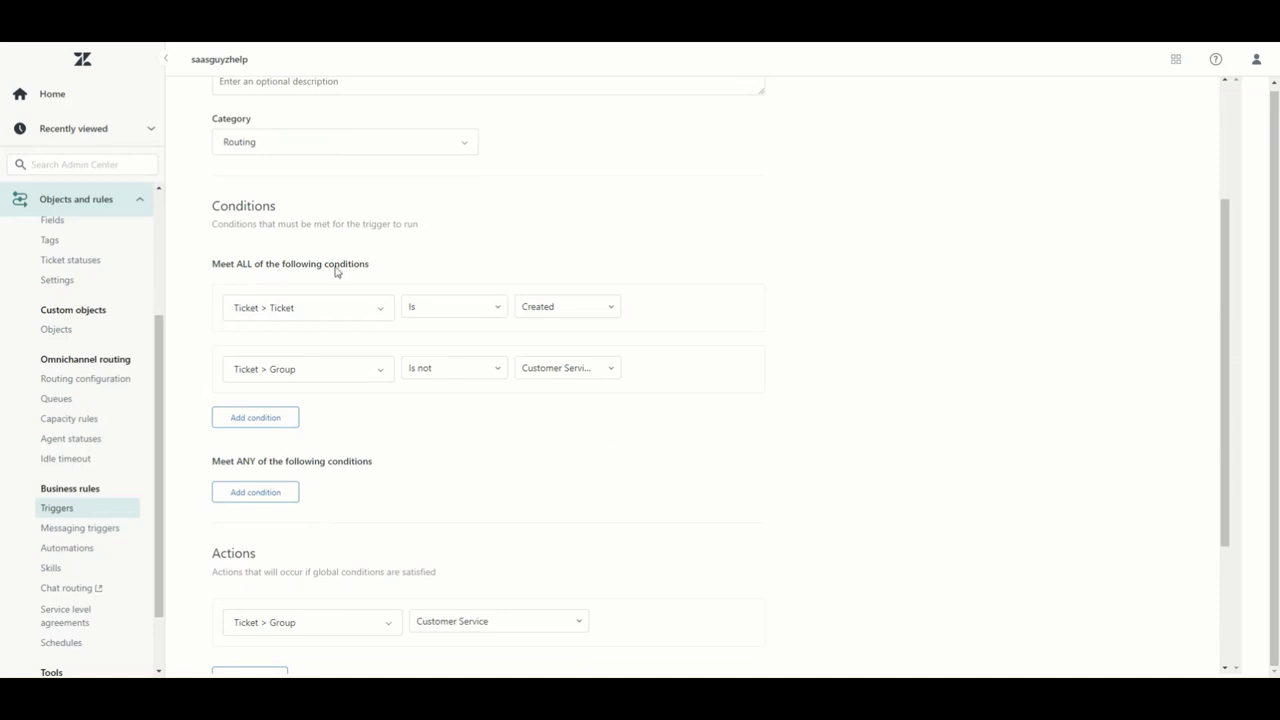
pyautogui.moveTo(221, 268); pyautogui.dragTo(335, 269)
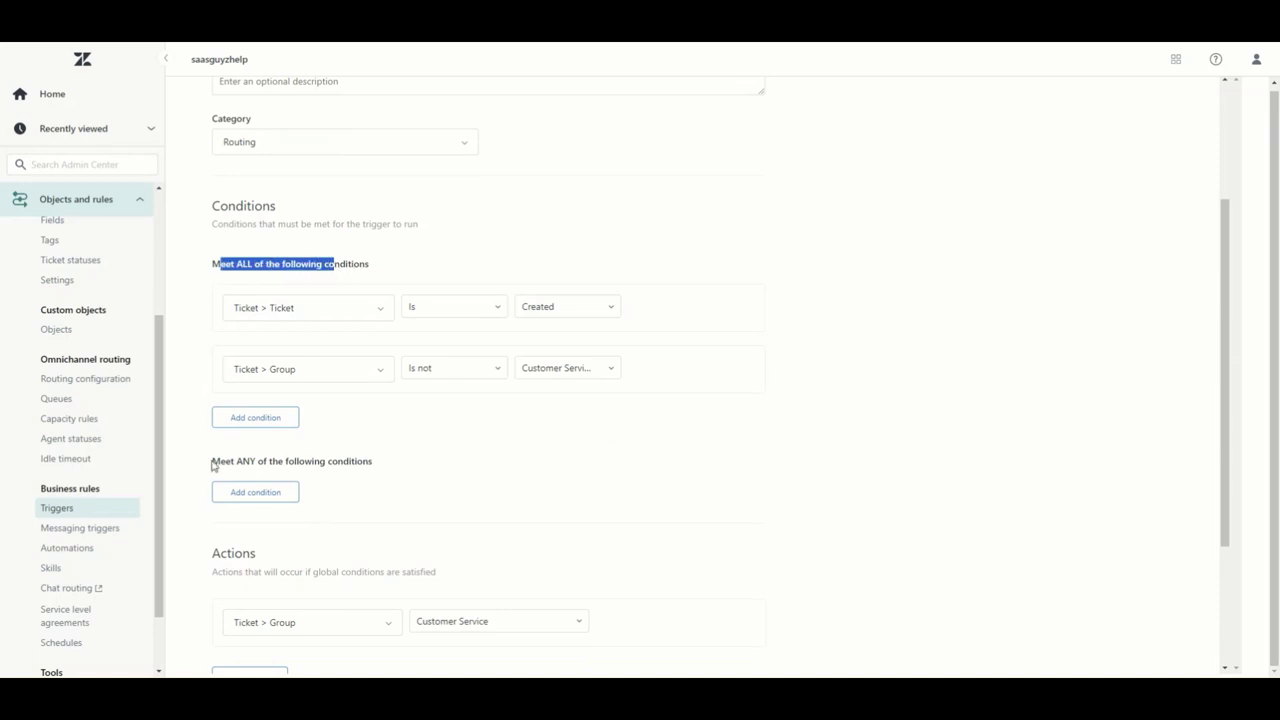
pyautogui.moveTo(212, 462); pyautogui.dragTo(340, 465)
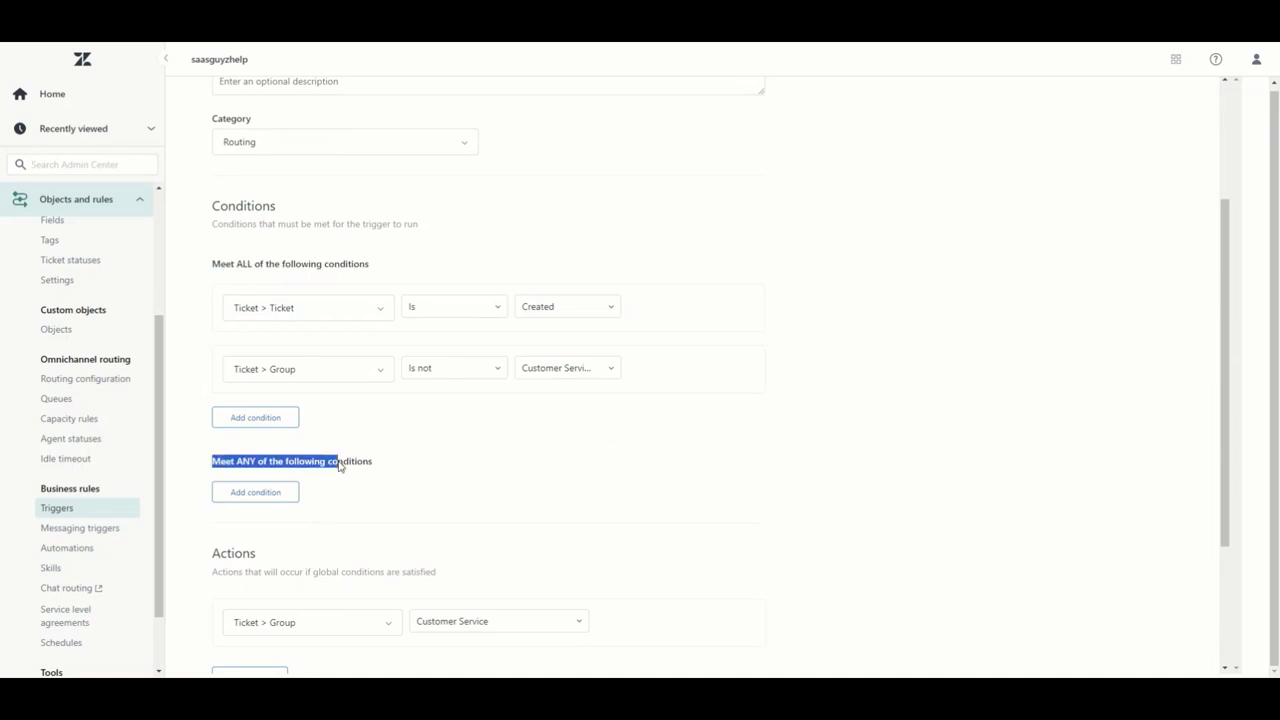
pyautogui.click(517, 491)
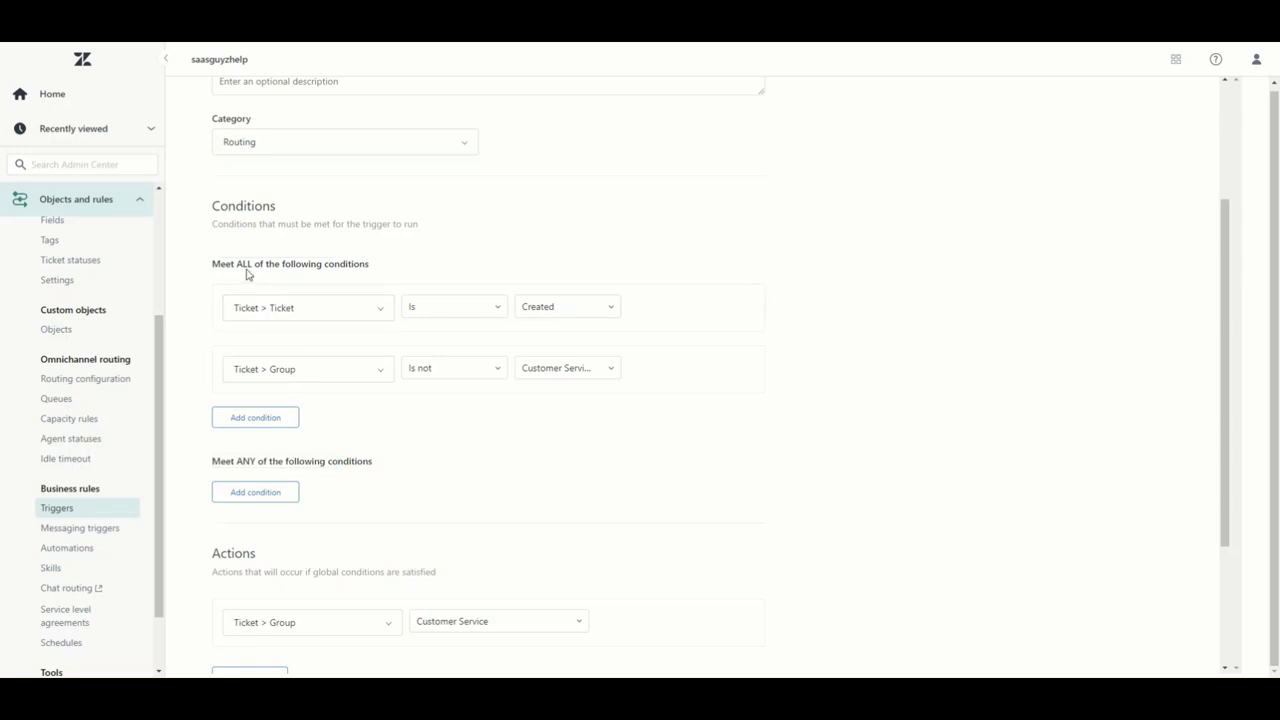
pyautogui.scroll(-1, 826, 296)
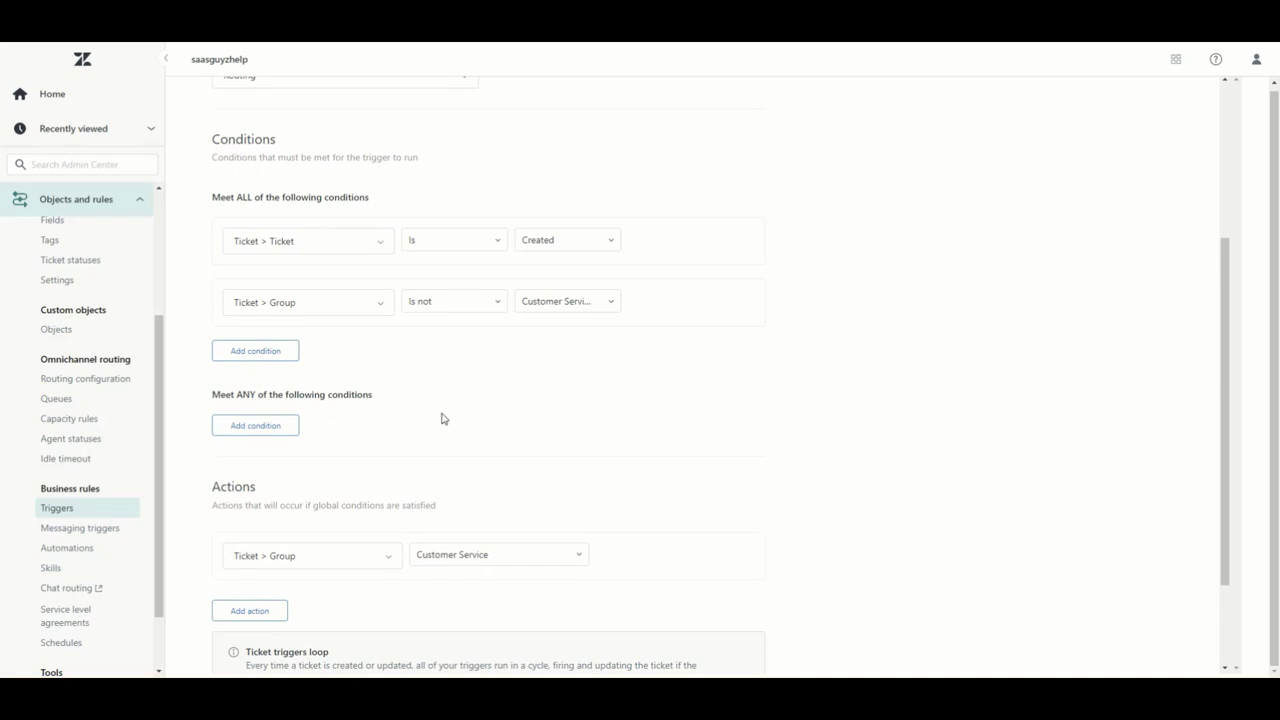
pyautogui.scroll(-1, 443, 417)
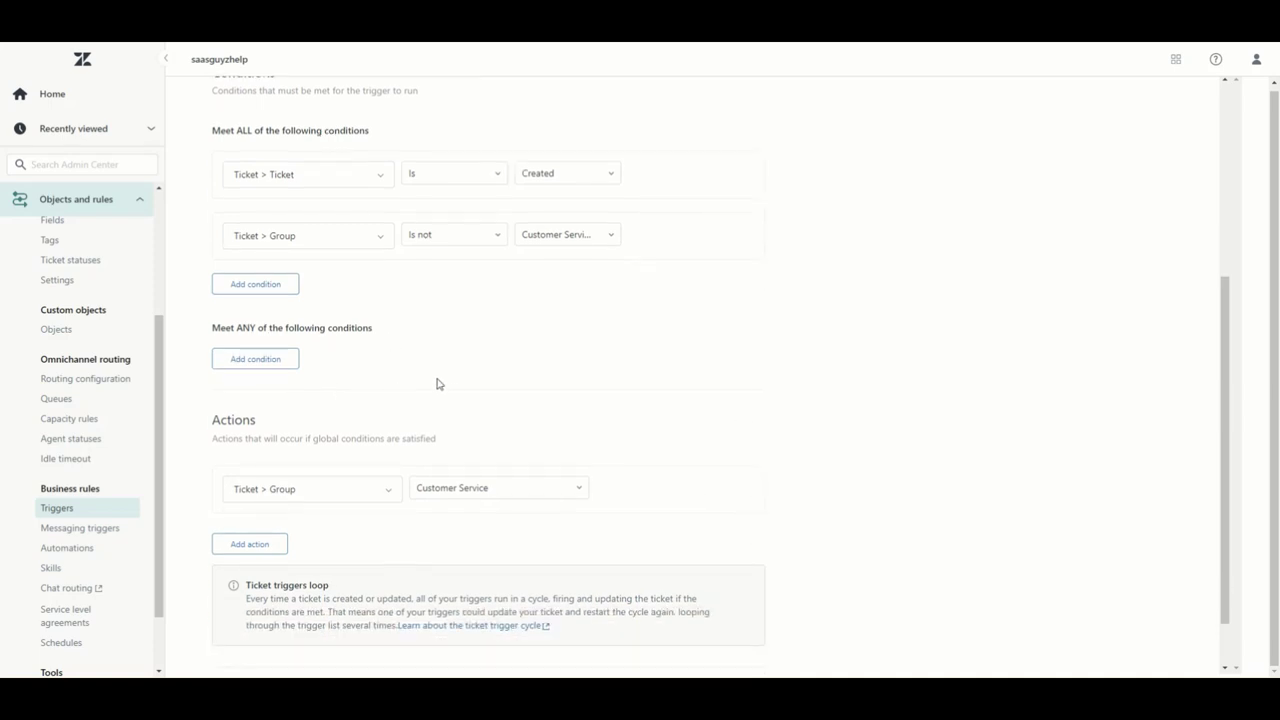
pyautogui.scroll(1, 668, 365)
pyautogui.scroll(2, 668, 365)
pyautogui.scroll(-3, 668, 365)
pyautogui.scroll(3, 668, 365)
pyautogui.scroll(3, 668, 365)
pyautogui.scroll(-5, 668, 365)
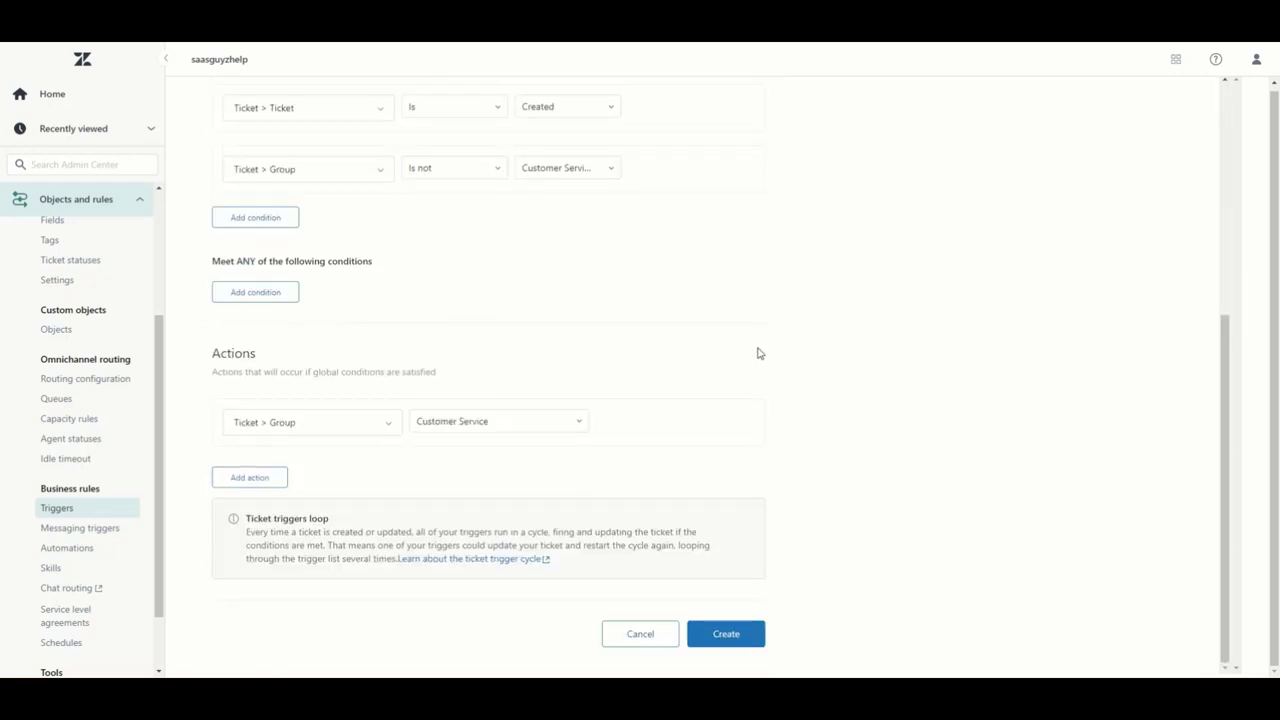
# - Create the Assign to CS trigger, and expand the Notifications category in the trigger list to review its triggers
pyautogui.click(737, 645)
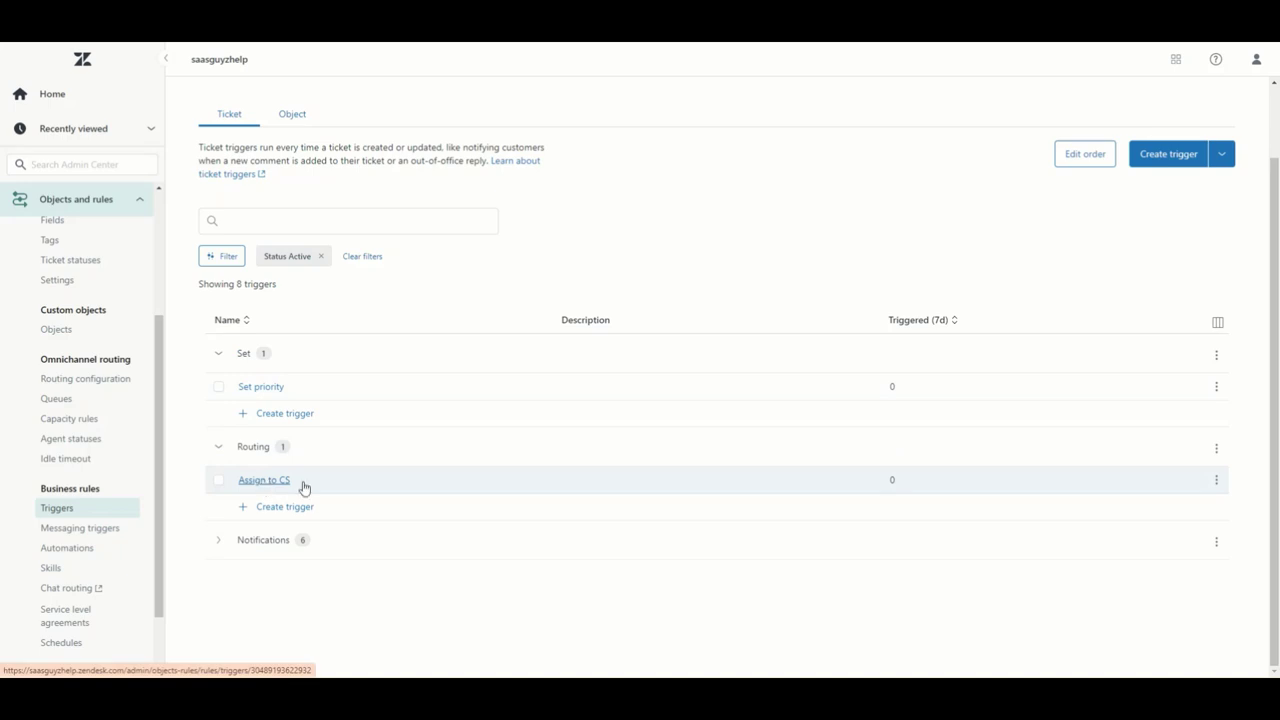
pyautogui.click(223, 545)
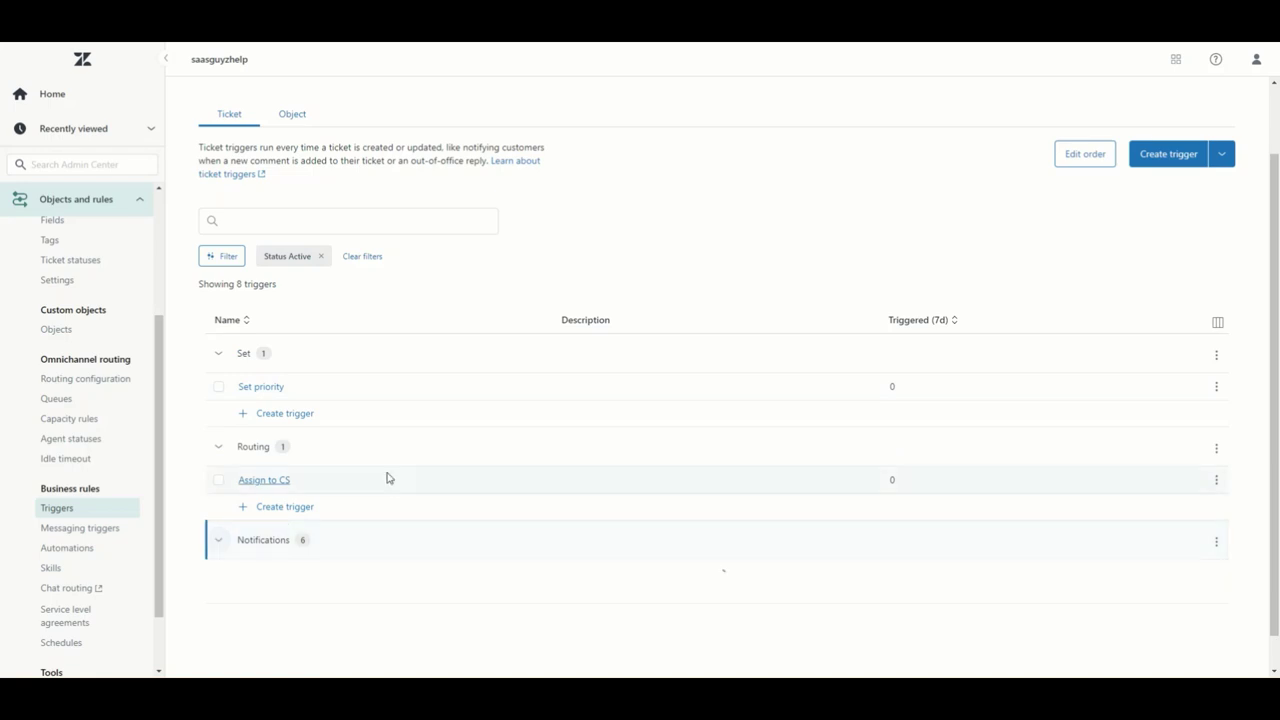
pyautogui.scroll(-1, 389, 477)
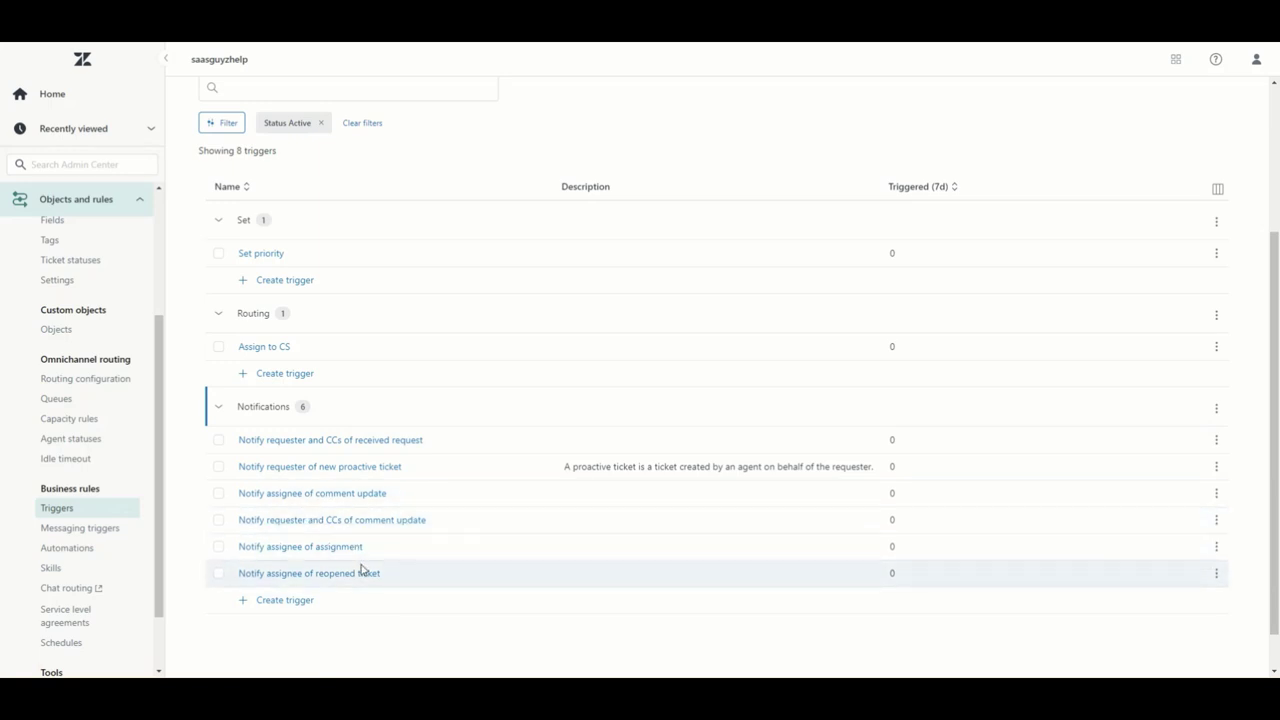
pyautogui.scroll(2, 604, 557)
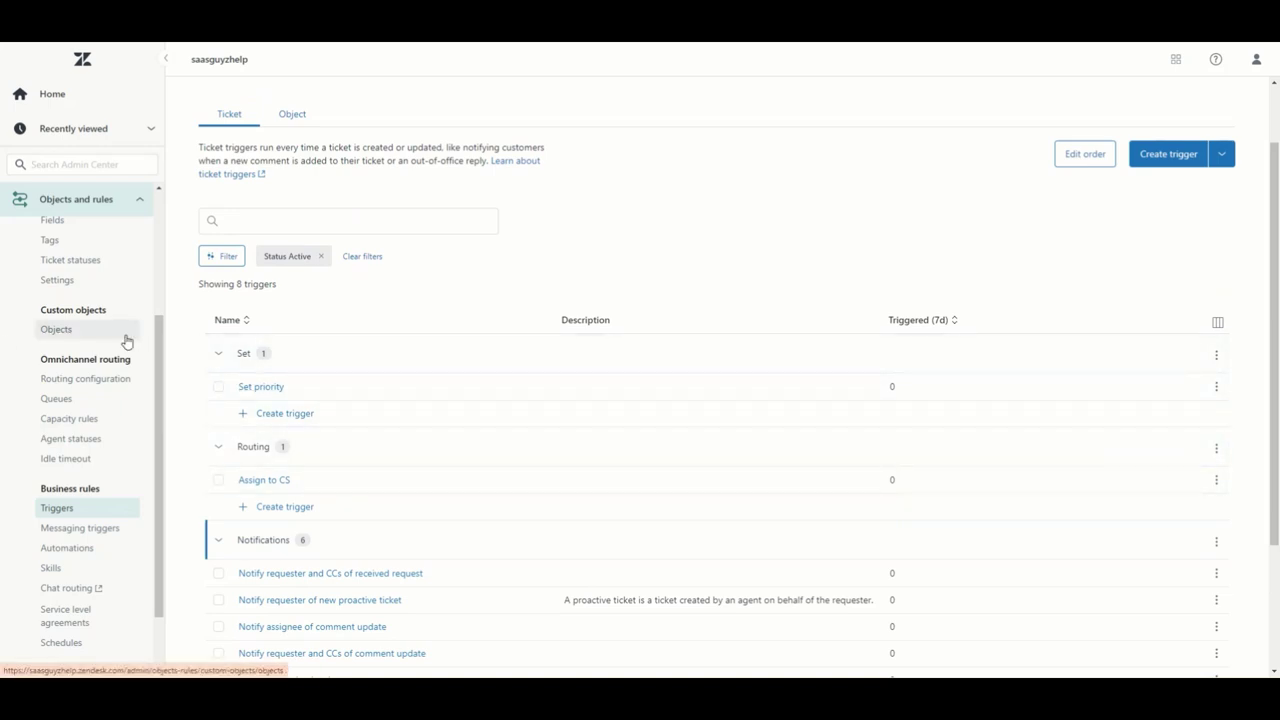
# - Open the Email channel settings and copy the Zendesk support address
pyautogui.moveTo(160, 457); pyautogui.dragTo(156, 370)
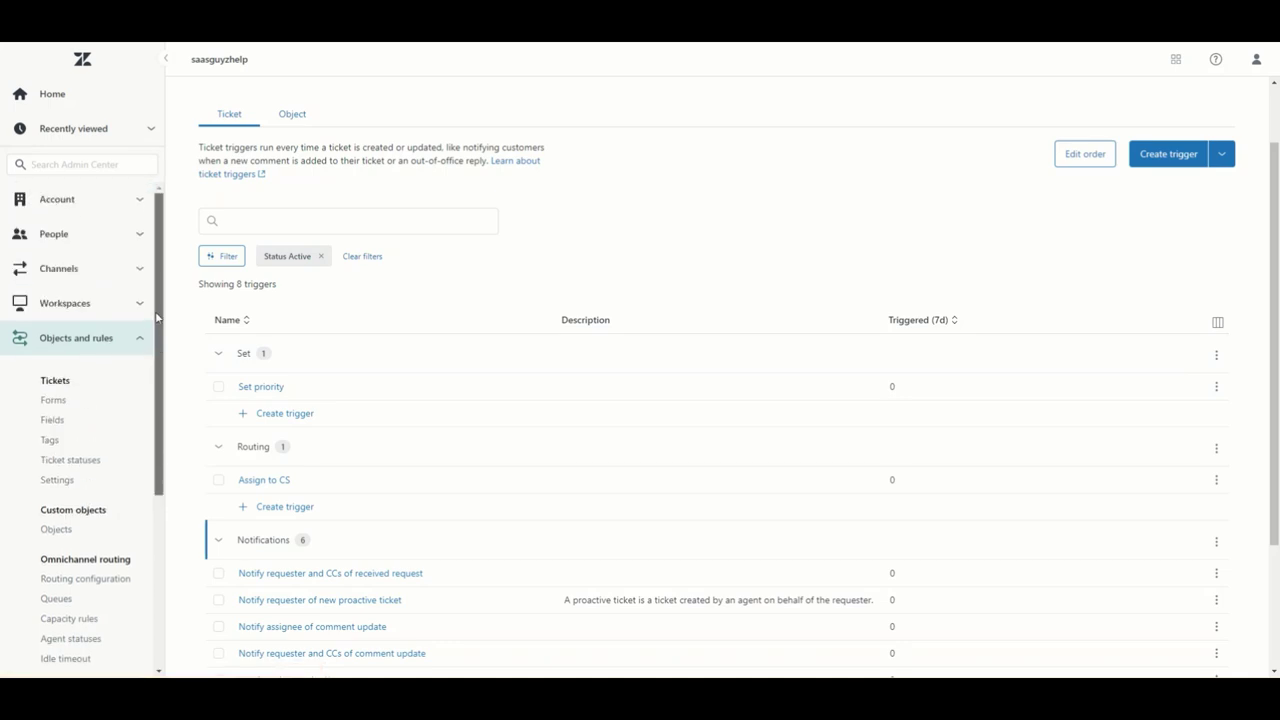
pyautogui.click(55, 268)
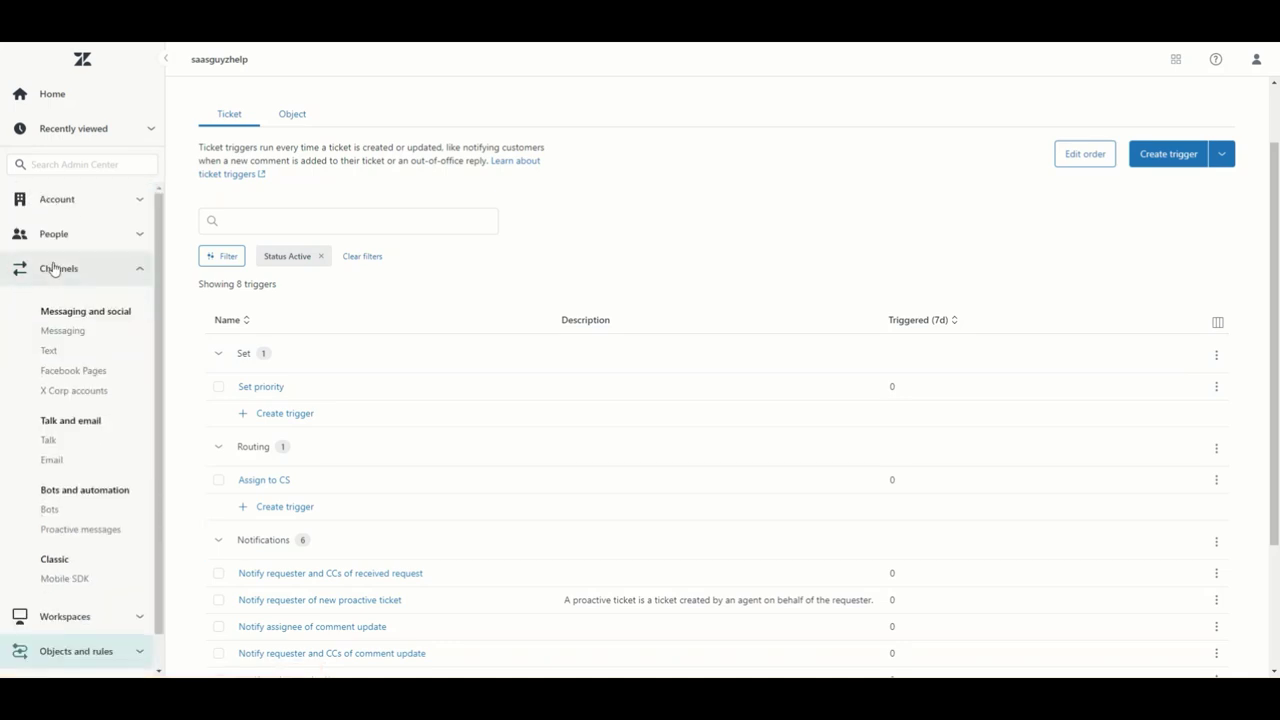
pyautogui.click(51, 462)
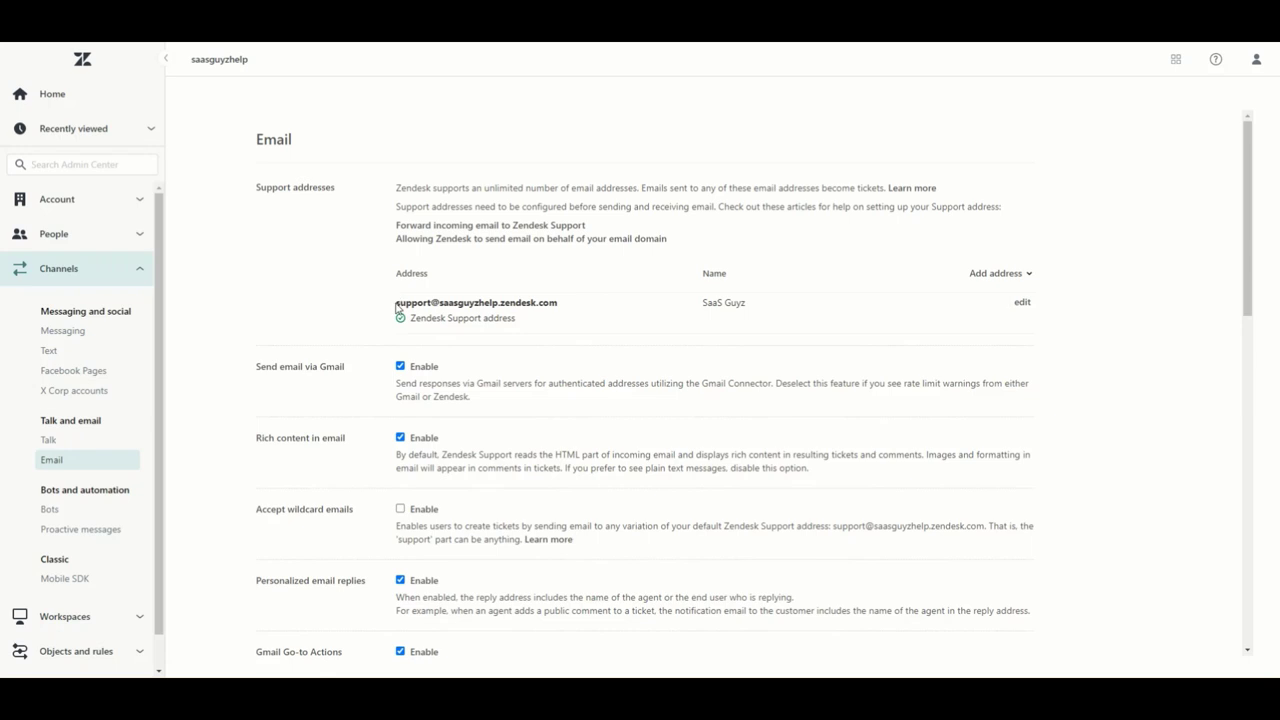
pyautogui.moveTo(397, 302); pyautogui.dragTo(569, 309)
pyautogui.hotkey('ctrl', 'c')
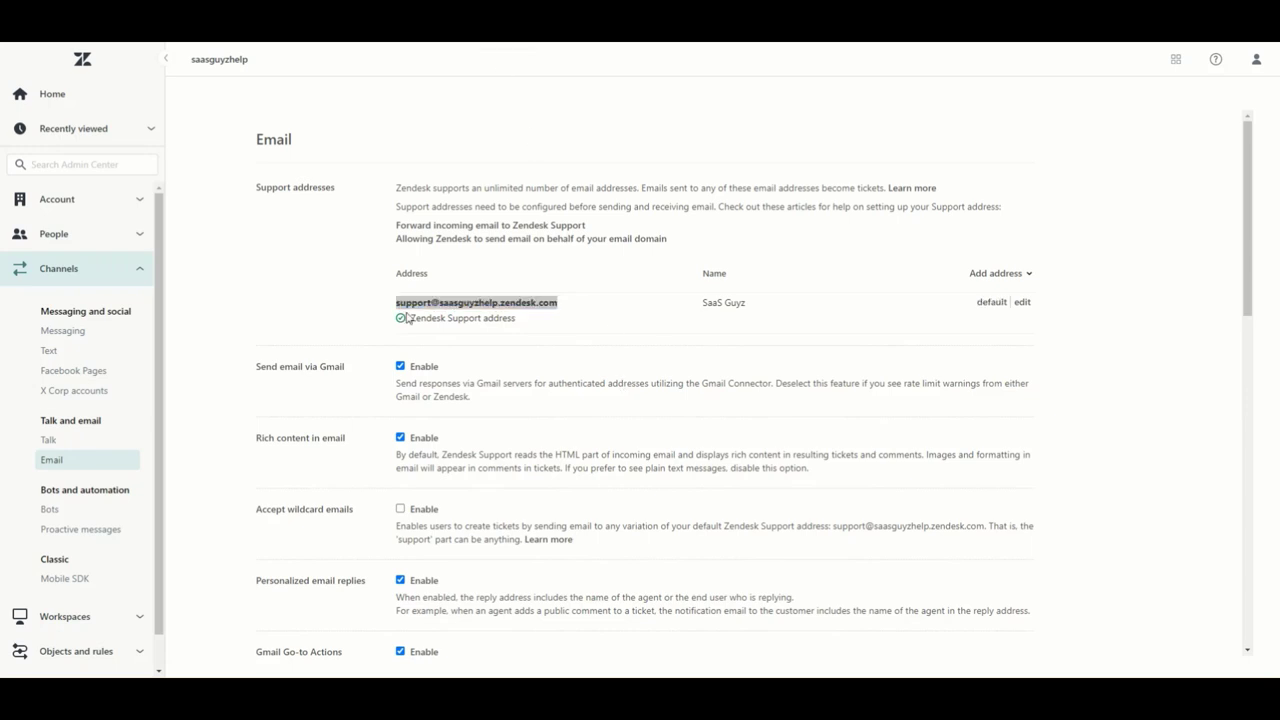
pyautogui.moveTo(398, 302); pyautogui.dragTo(572, 310)
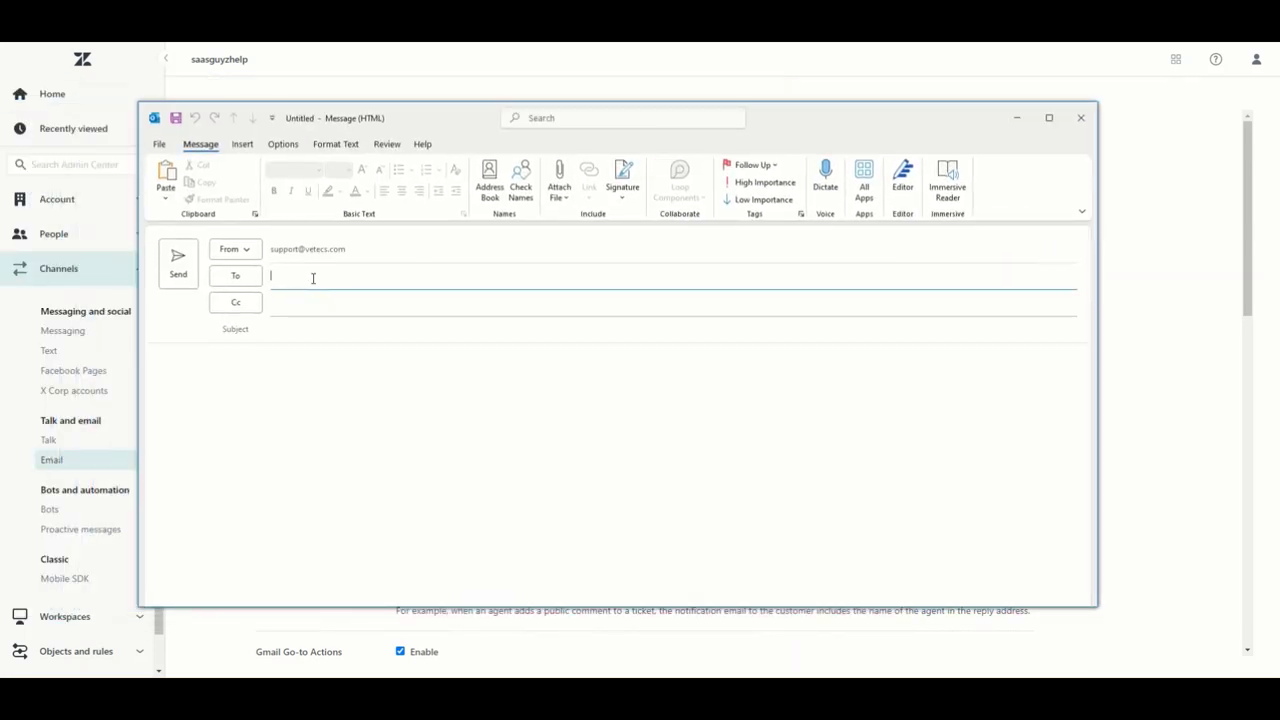
# - Switch to a new Outlook message and send the copied support address an email with subject "Please order" and body "I need the following information blah blah"
pyautogui.hotkey('ctrl', 'v')
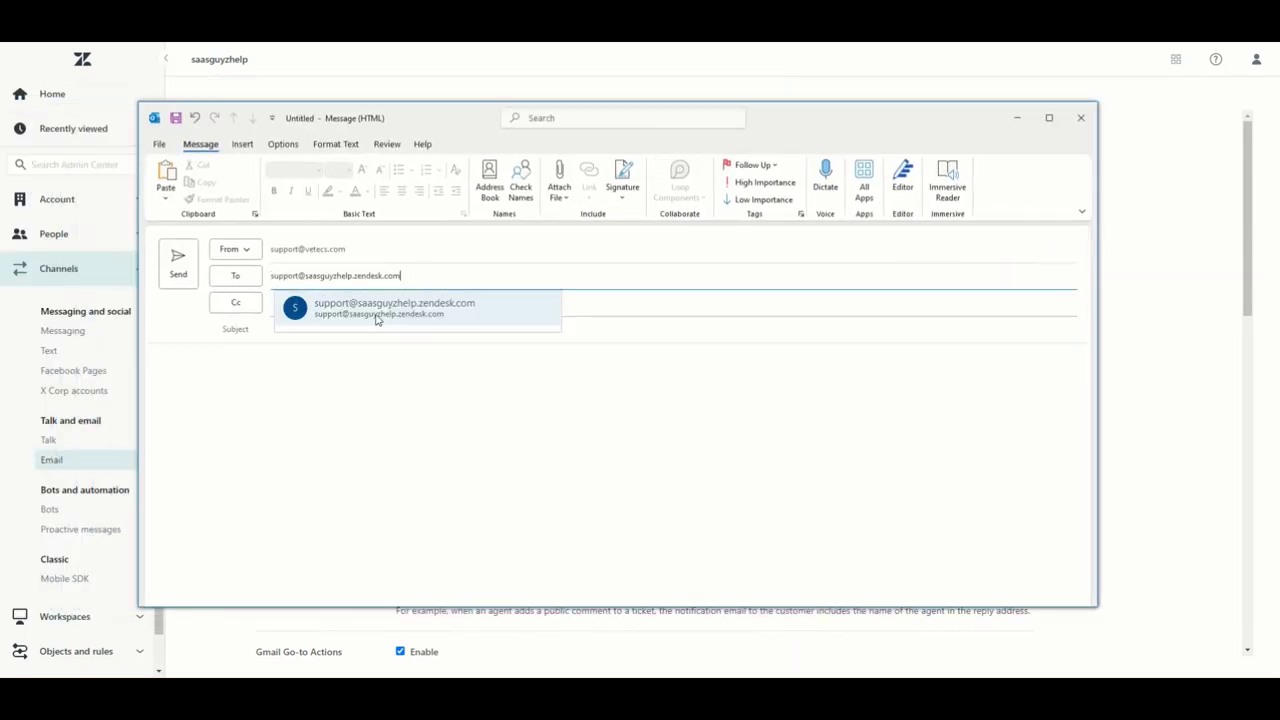
pyautogui.click(551, 328)
pyautogui.write('Please')
pyautogui.press('Tab')
pyautogui.write('I need the following information')
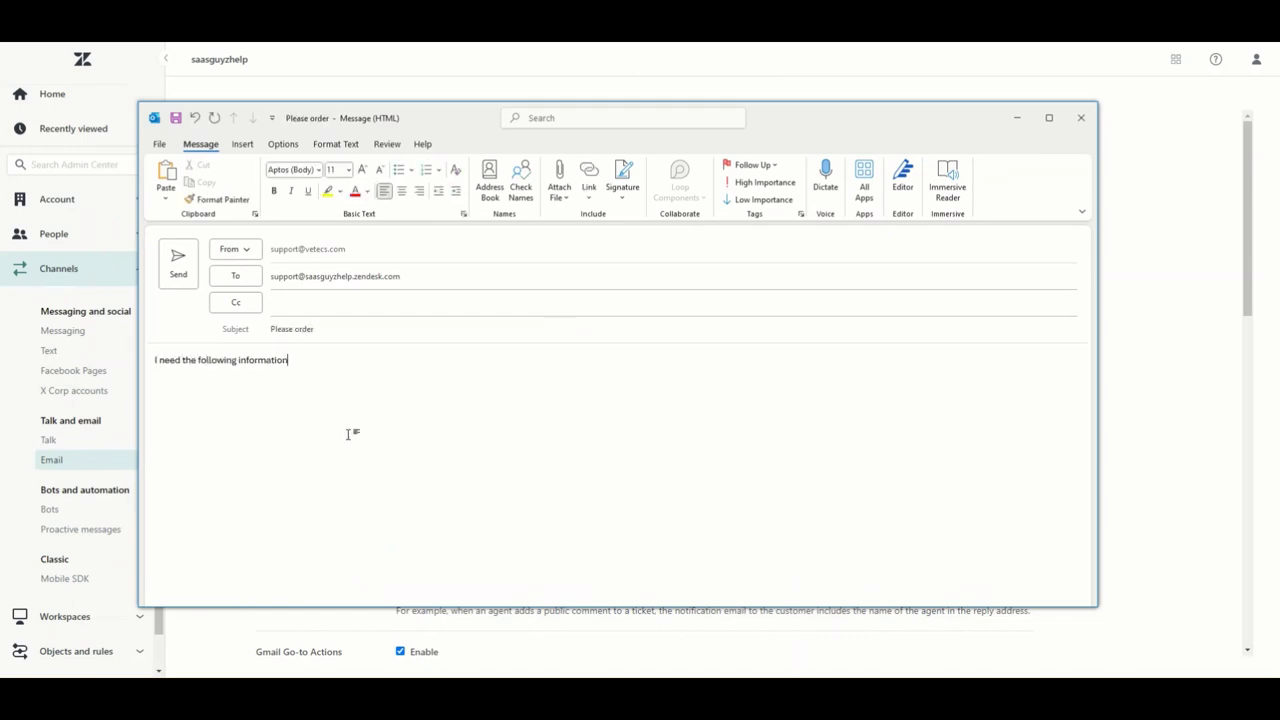
pyautogui.write(' blah blah')
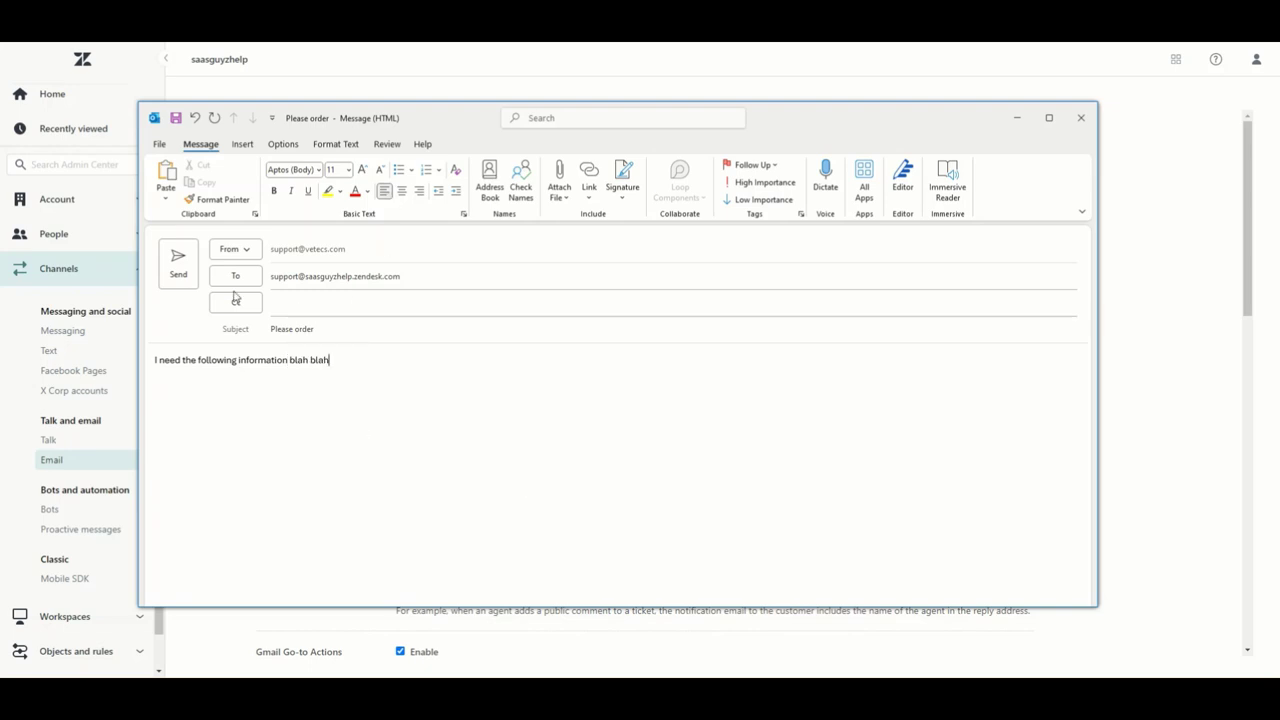
pyautogui.click(184, 271)
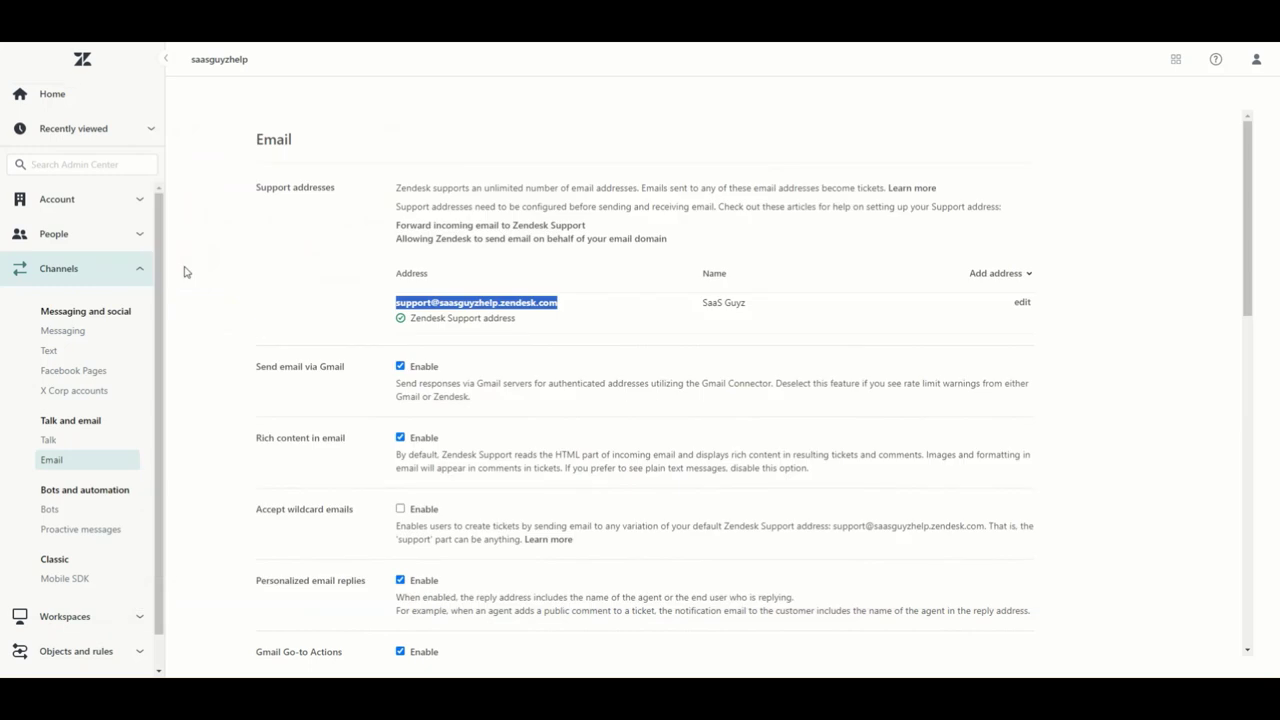
# - Switch to the Zendesk agent workspace and look through the unsolved and unassigned ticket views, previewing the "Please order" ticket under Your unsolved tickets
pyautogui.click(755, 375)
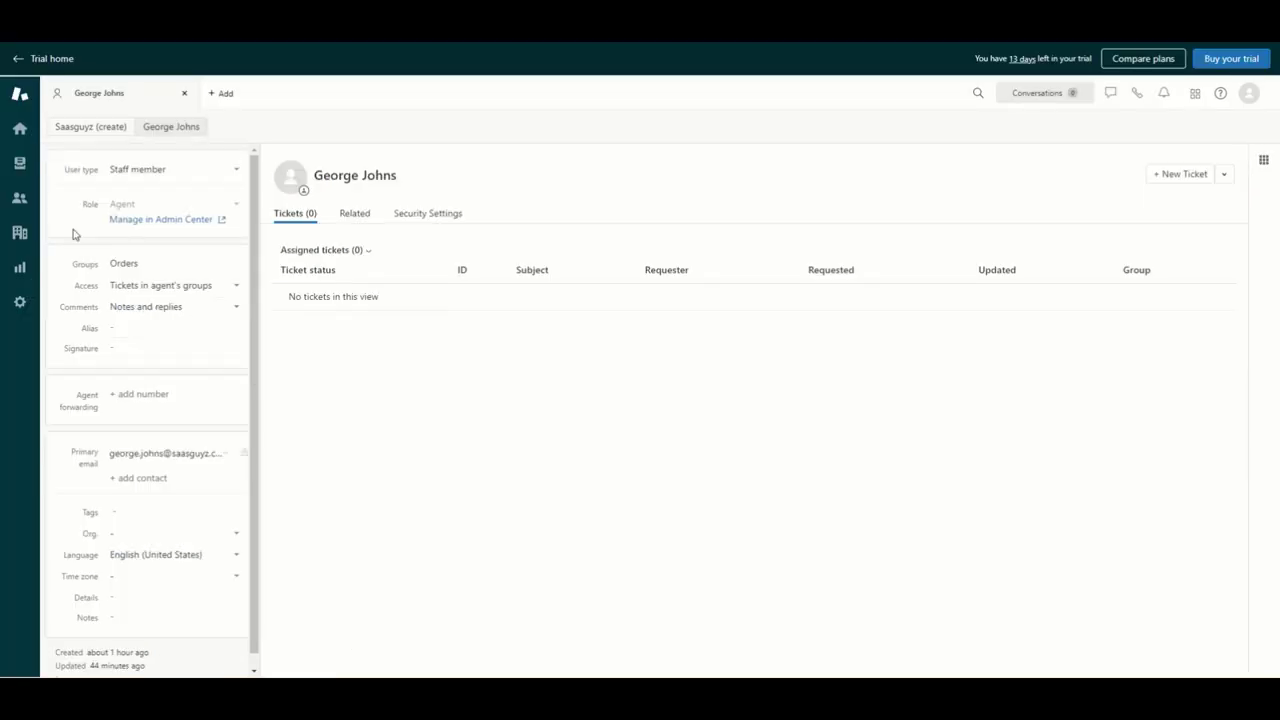
pyautogui.click(21, 165)
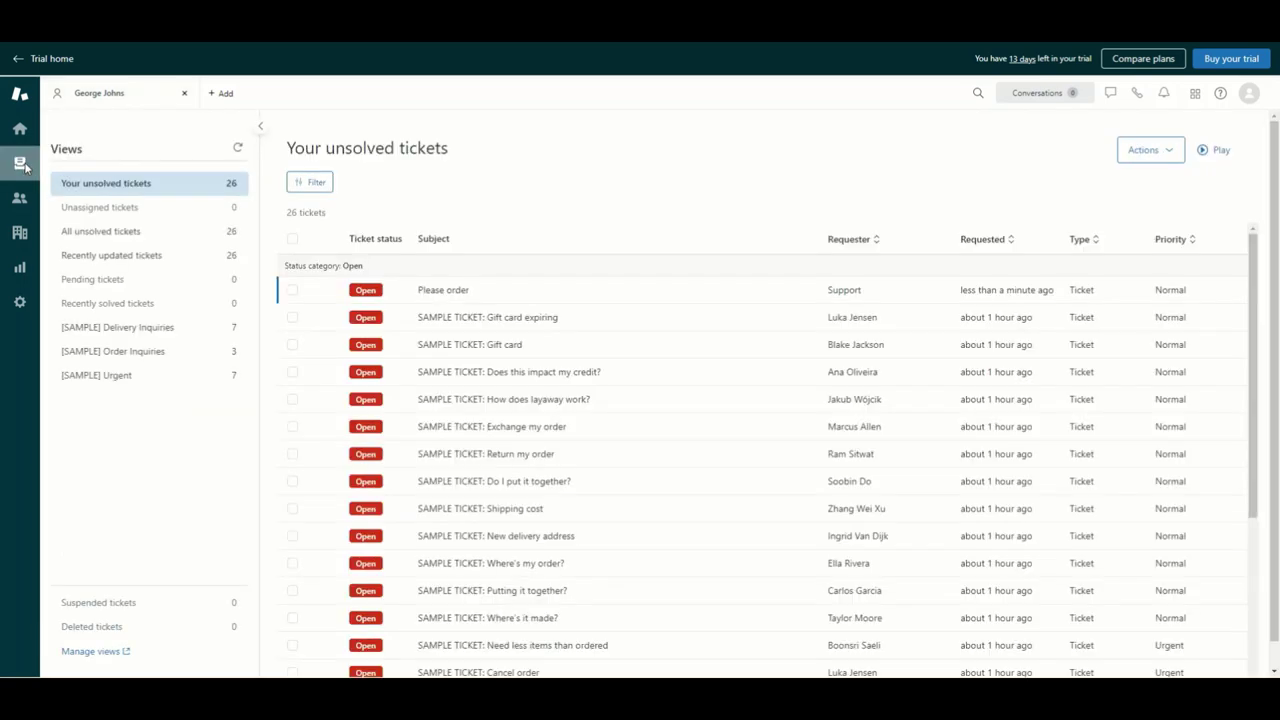
pyautogui.click(111, 208)
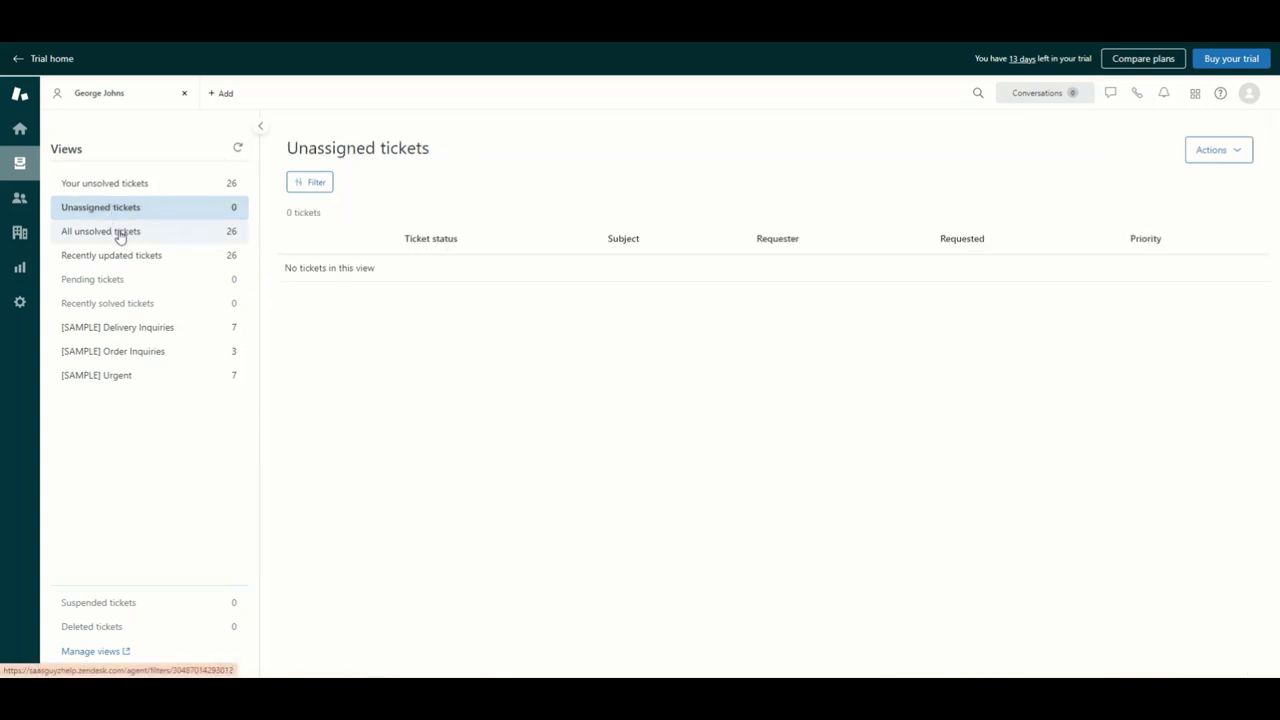
pyautogui.click(120, 234)
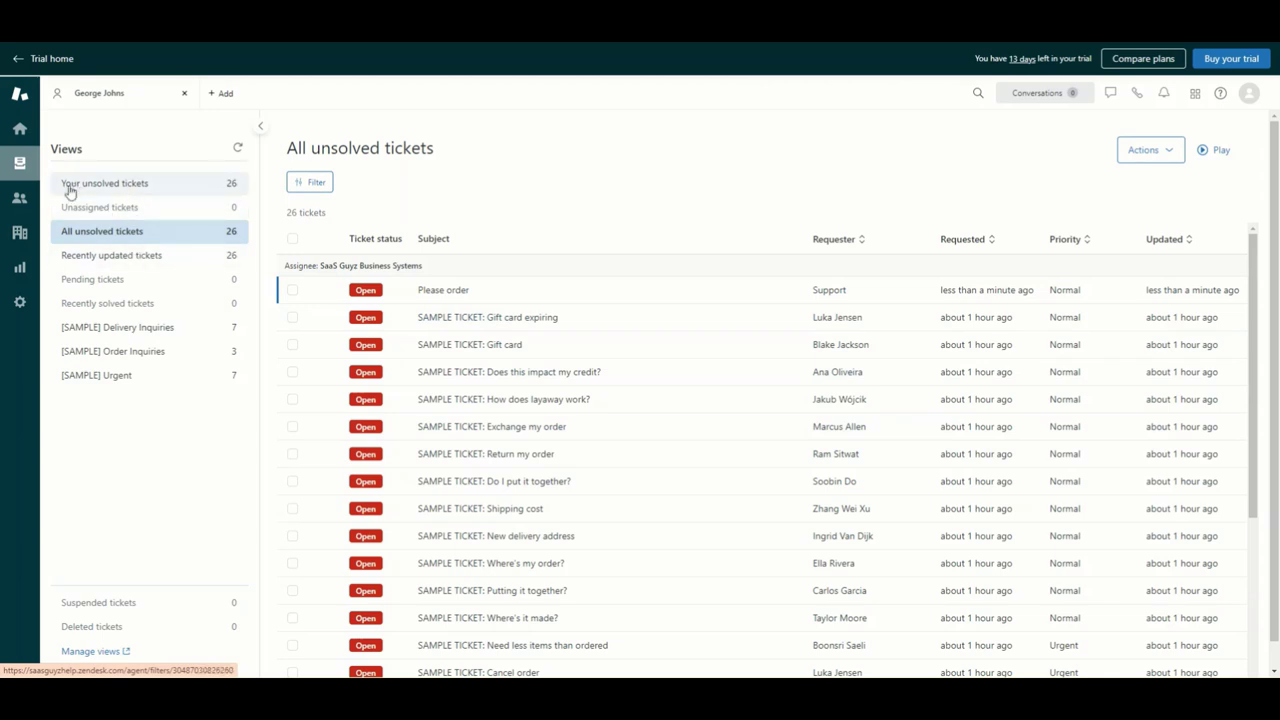
pyautogui.click(127, 185)
pyautogui.moveTo(414, 289)
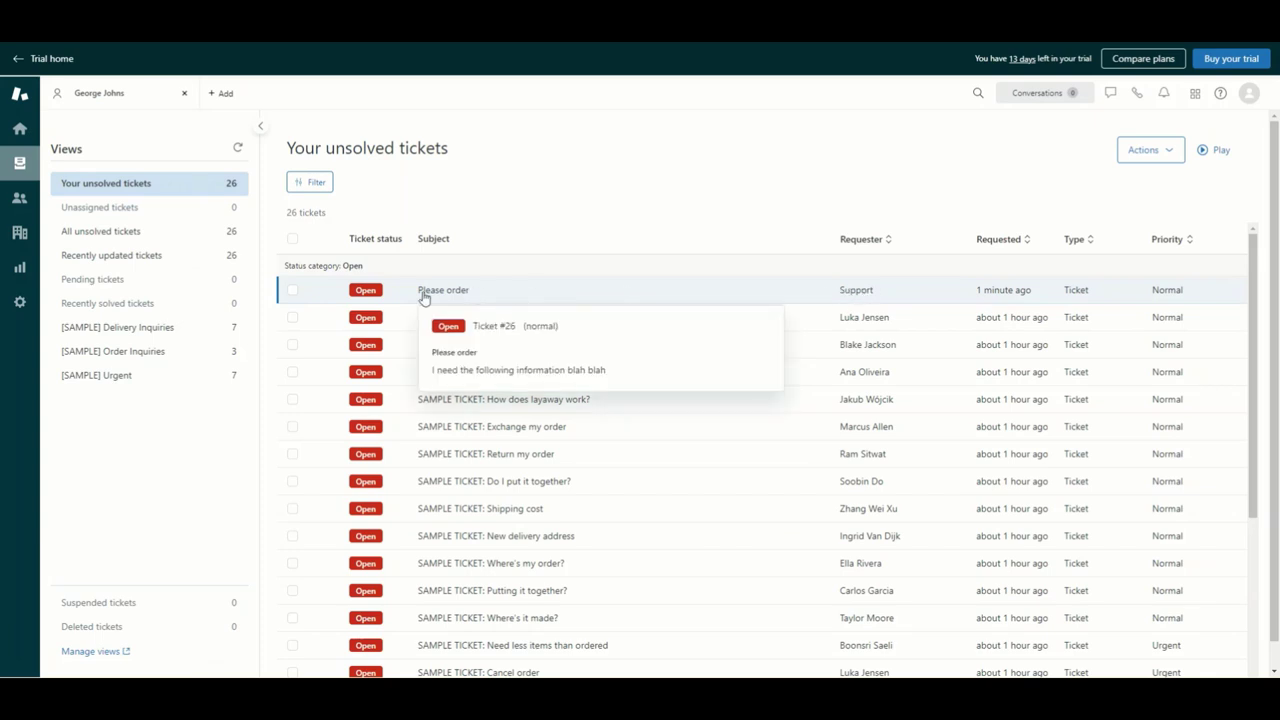
# - Check the "Please order" ticket in the All unsolved and Recently updated views, and return to Your unsolved tickets
pyautogui.click(118, 234)
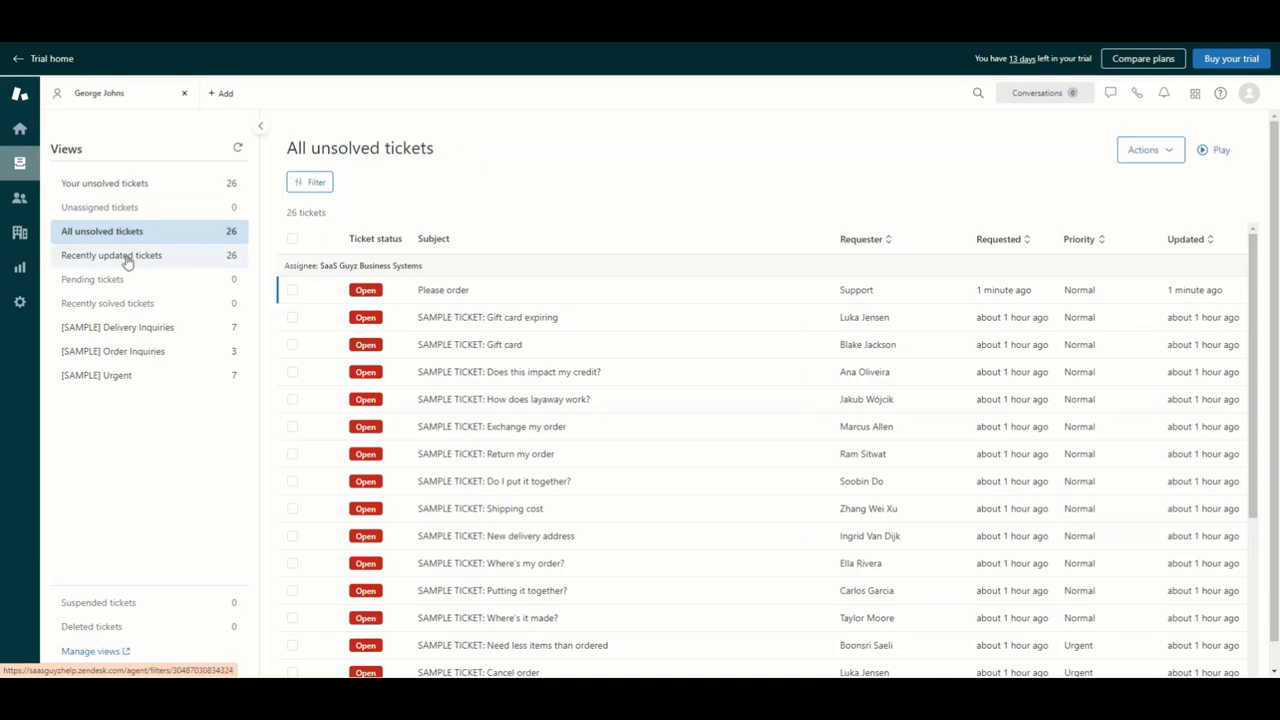
pyautogui.click(127, 260)
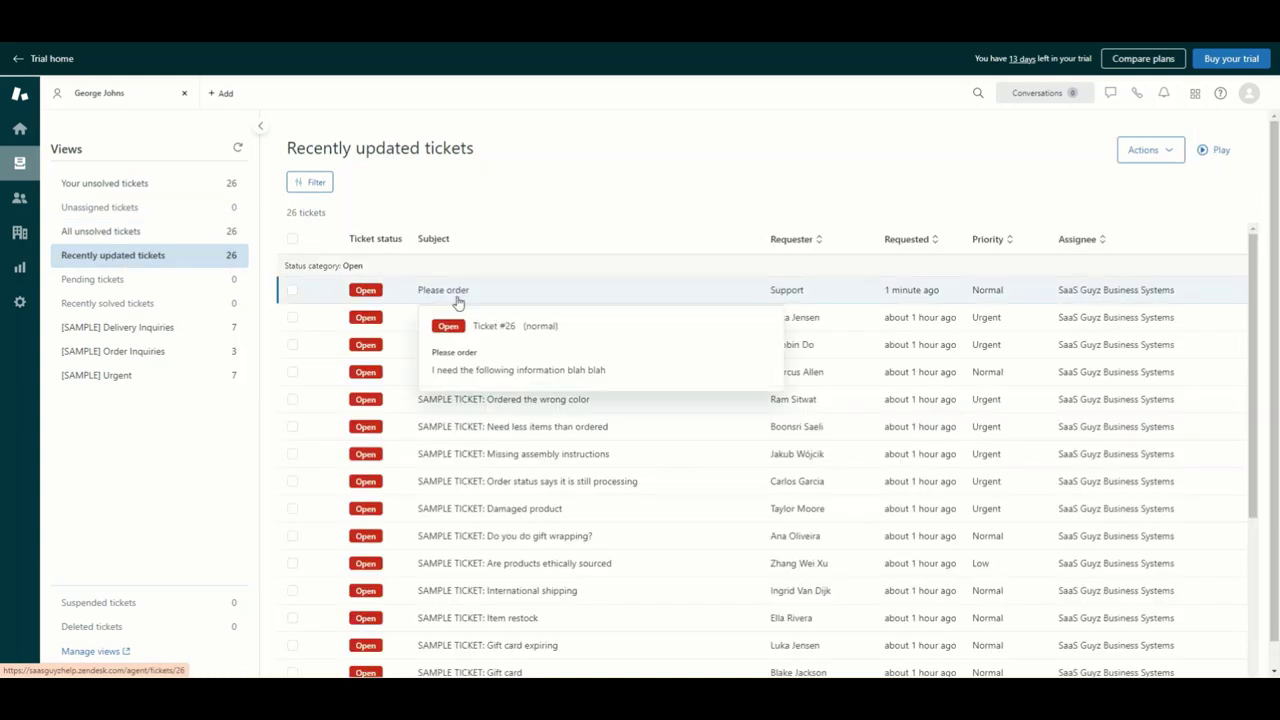
pyautogui.click(115, 232)
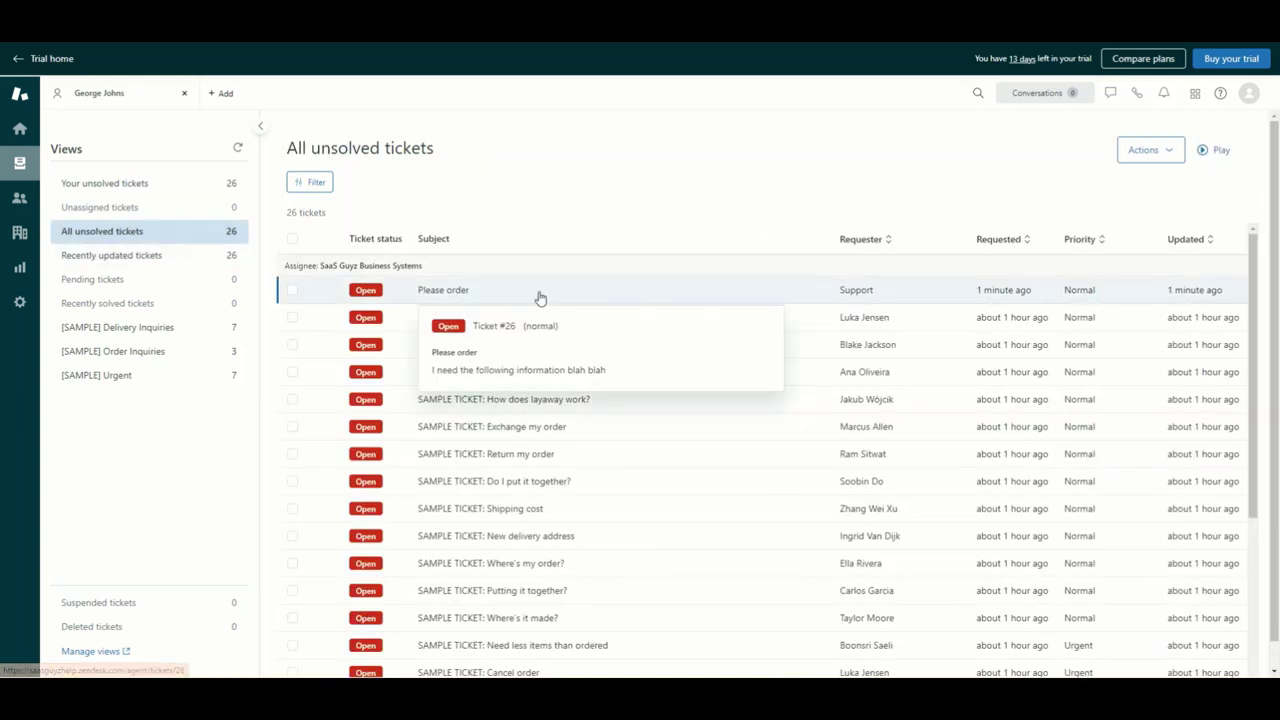
pyautogui.click(138, 186)
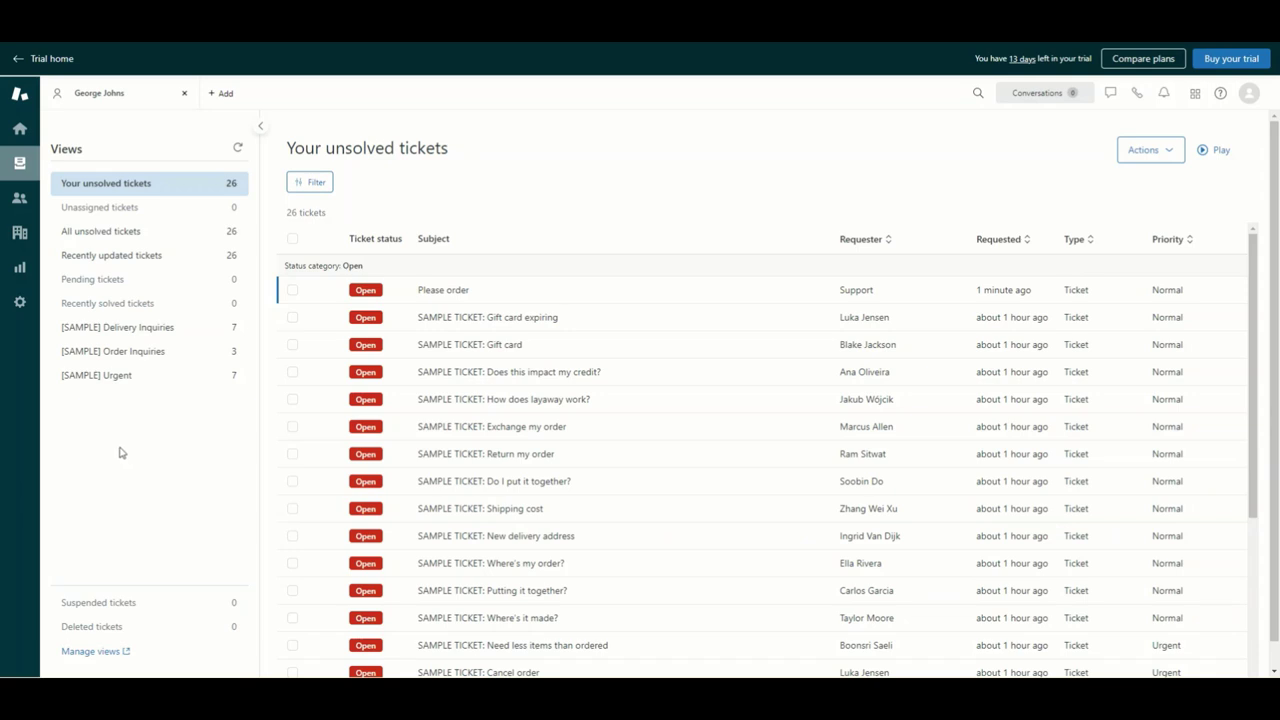
# - Open the "Please order" ticket, and review the subject line of its automatic confirmation email in Outlook
pyautogui.moveTo(542, 297)
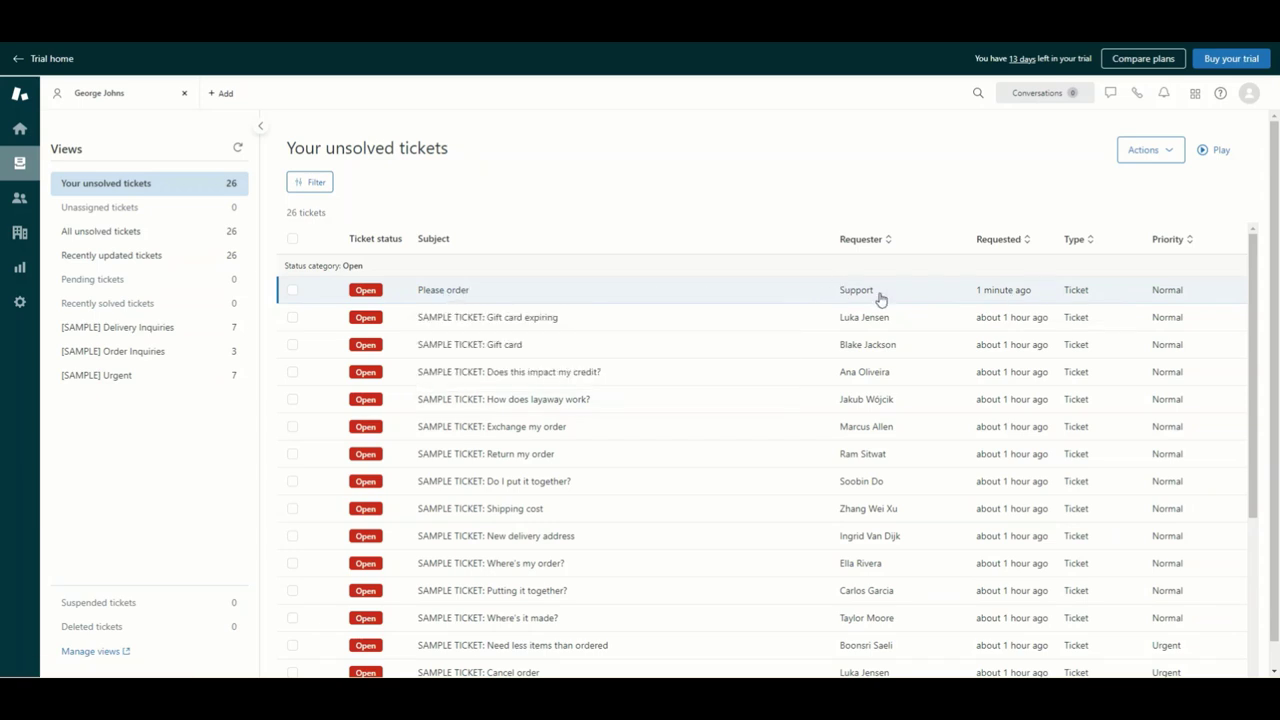
pyautogui.click(674, 296)
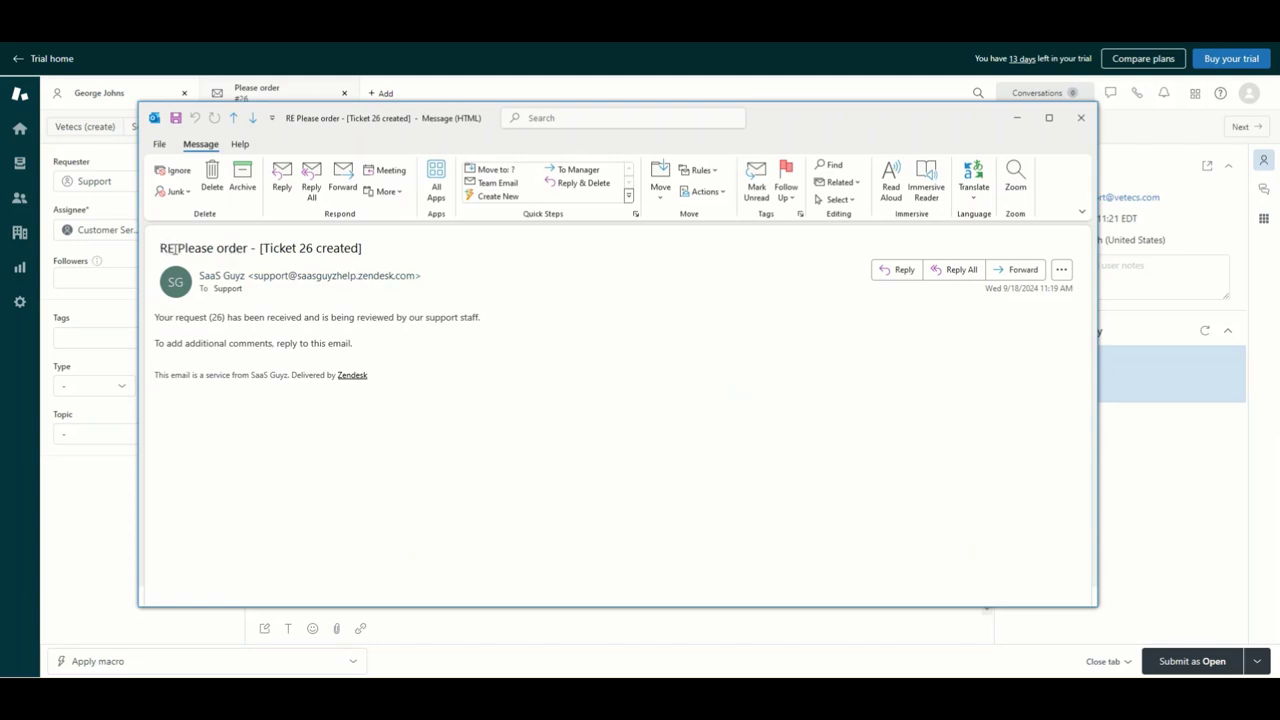
pyautogui.moveTo(248, 250); pyautogui.dragTo(153, 252)
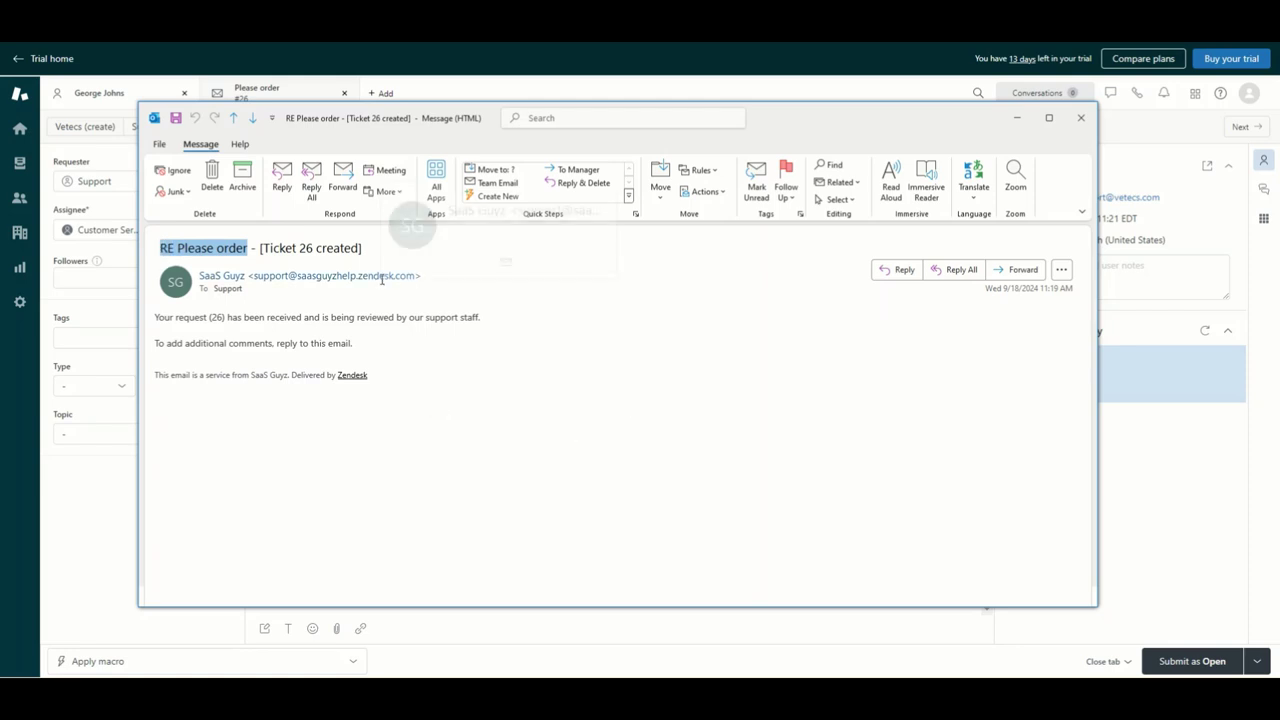
pyautogui.click(365, 250)
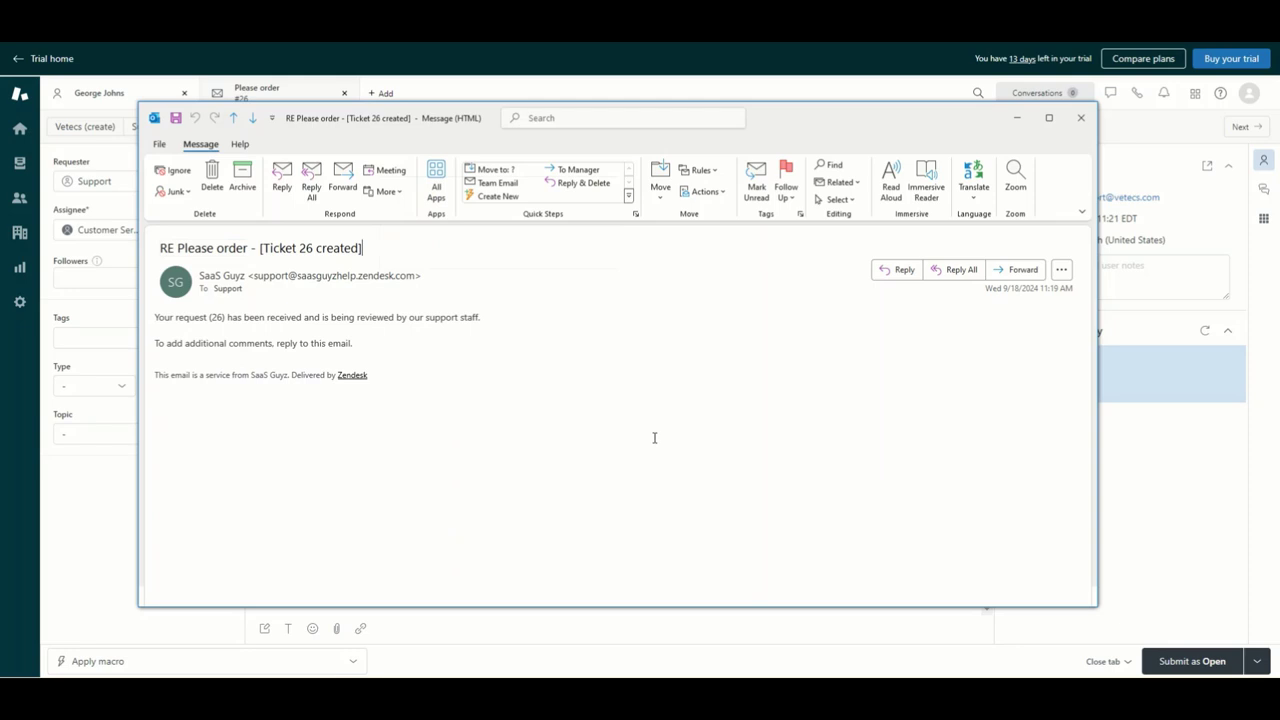
pyautogui.moveTo(789, 119); pyautogui.dragTo(0, 118)
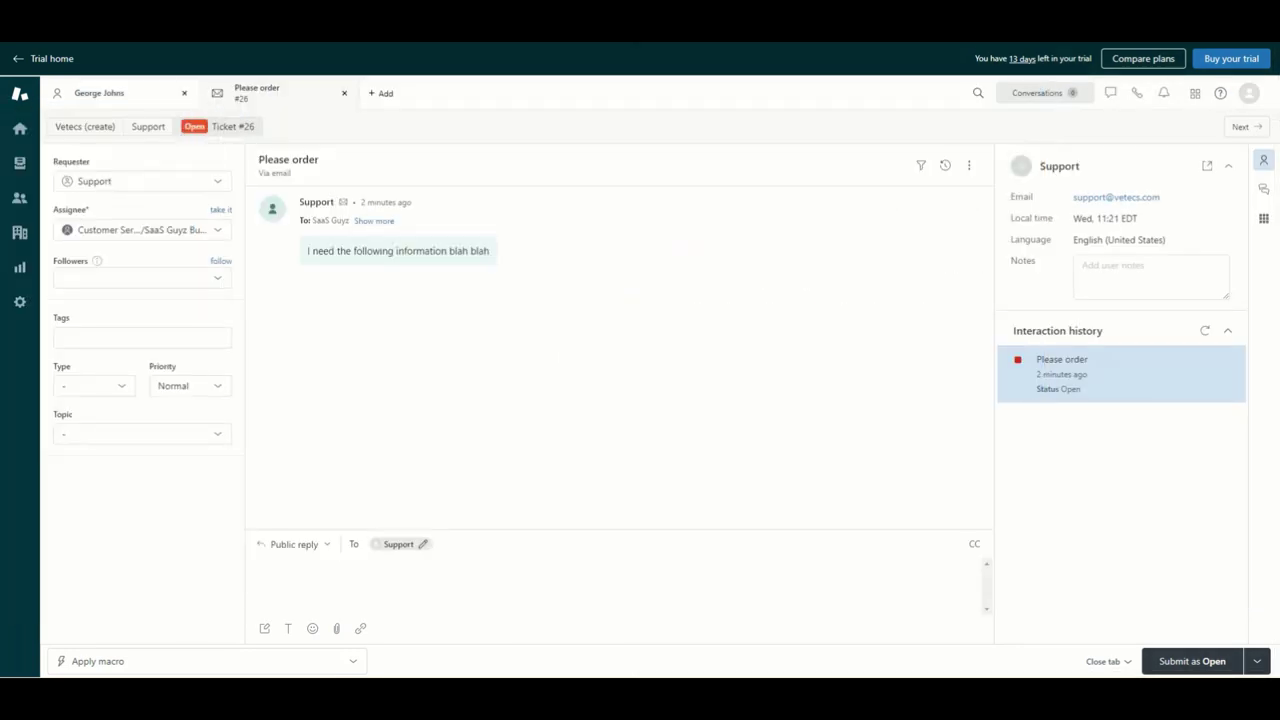
# - Return to the "Please order" ticket and examine its public reply area, the available submit statuses and the Type field
pyautogui.click(400, 563)
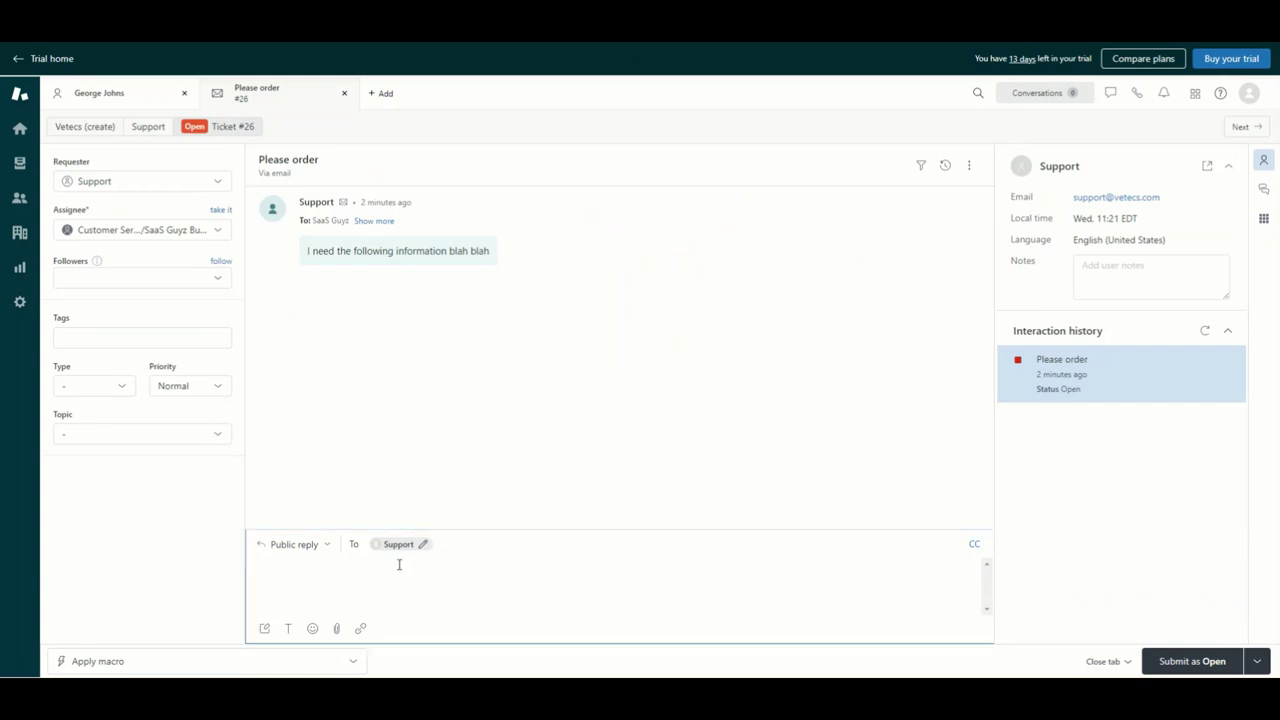
pyautogui.click(294, 580)
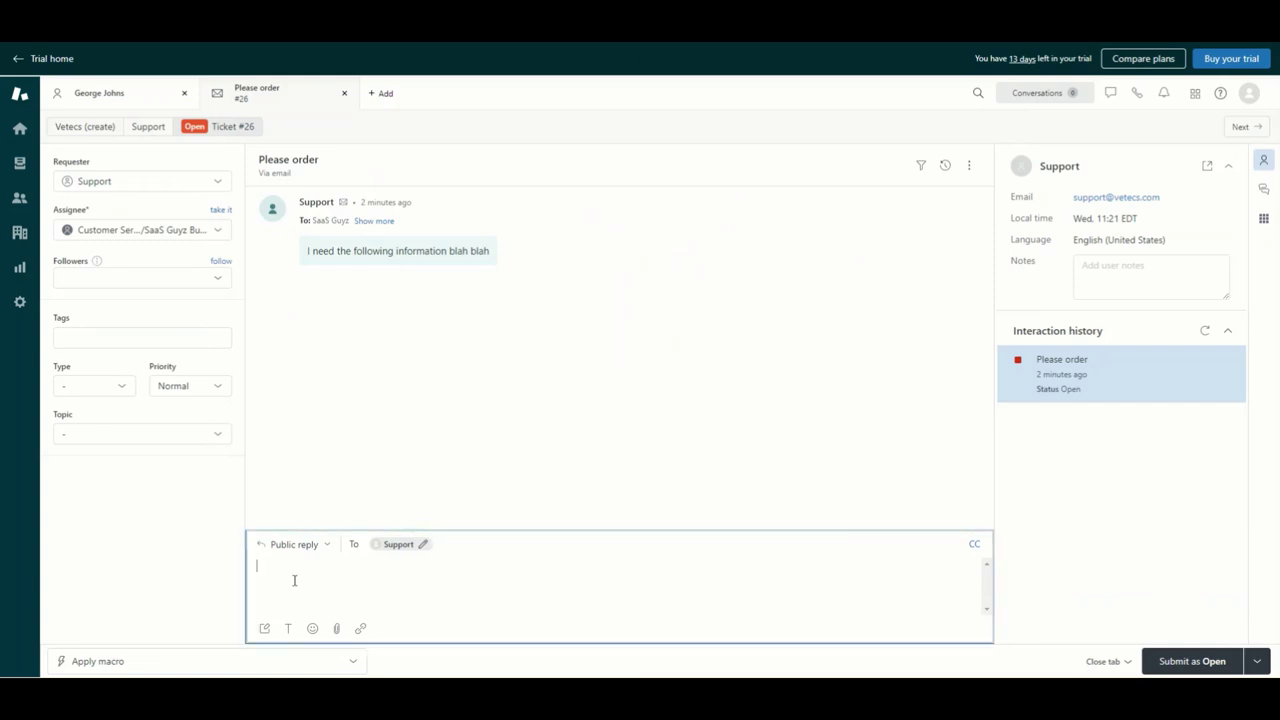
pyautogui.click(1258, 666)
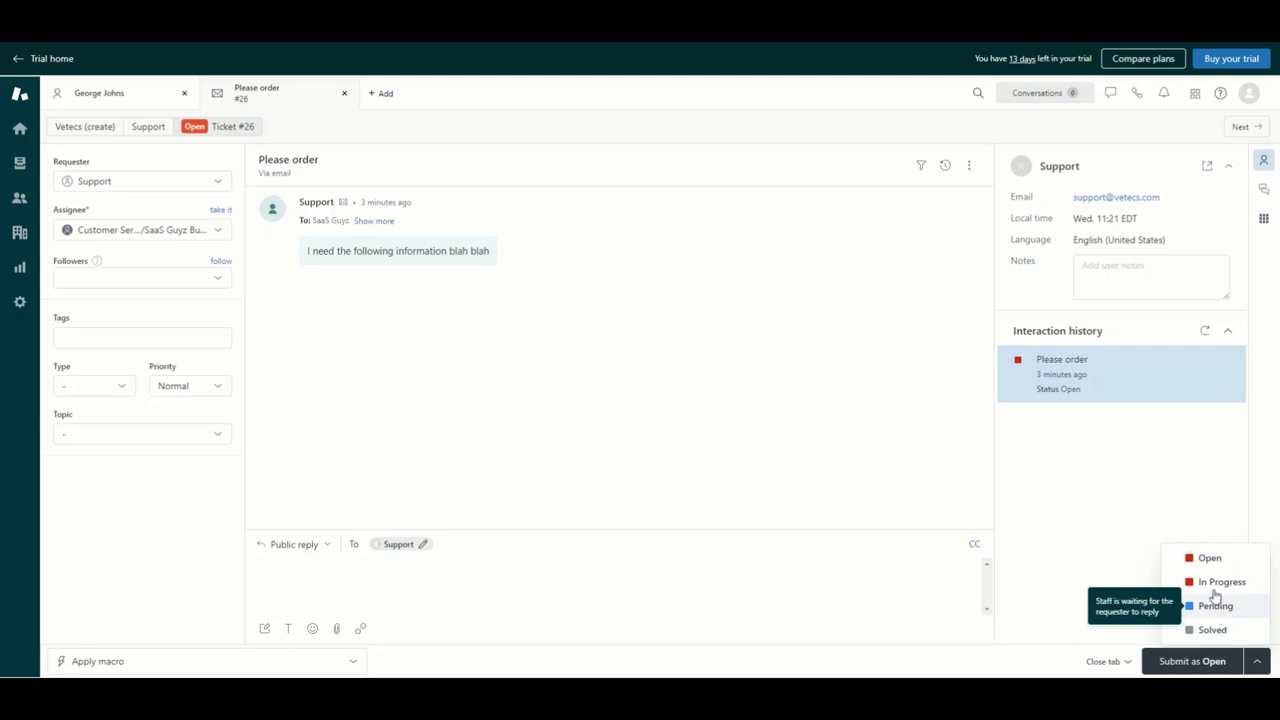
pyautogui.click(427, 590)
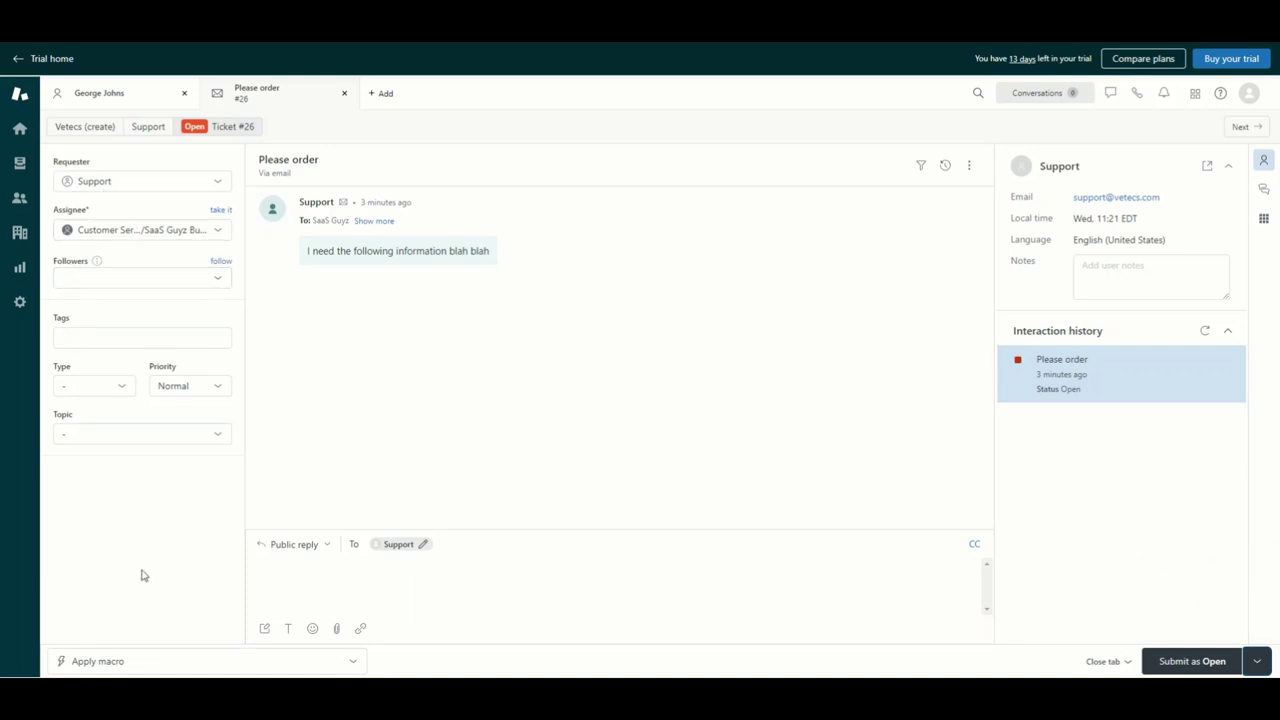
pyautogui.press('Tab')
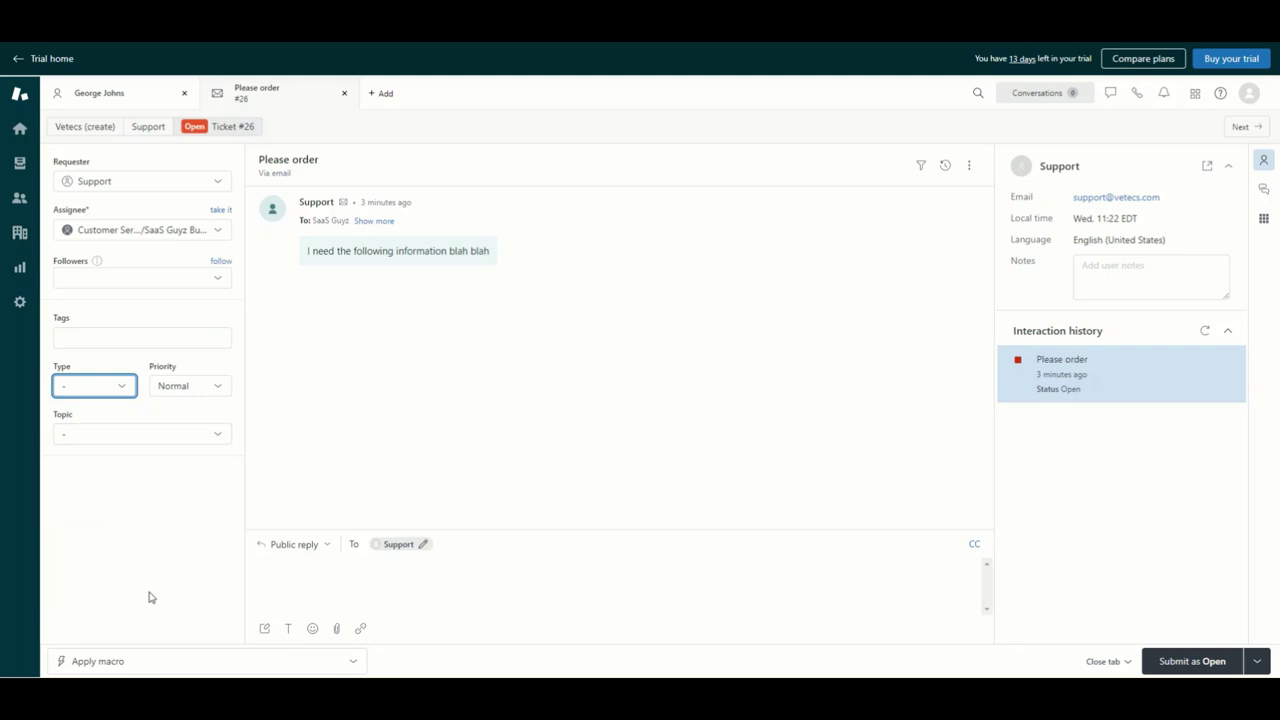
pyautogui.click(501, 591)
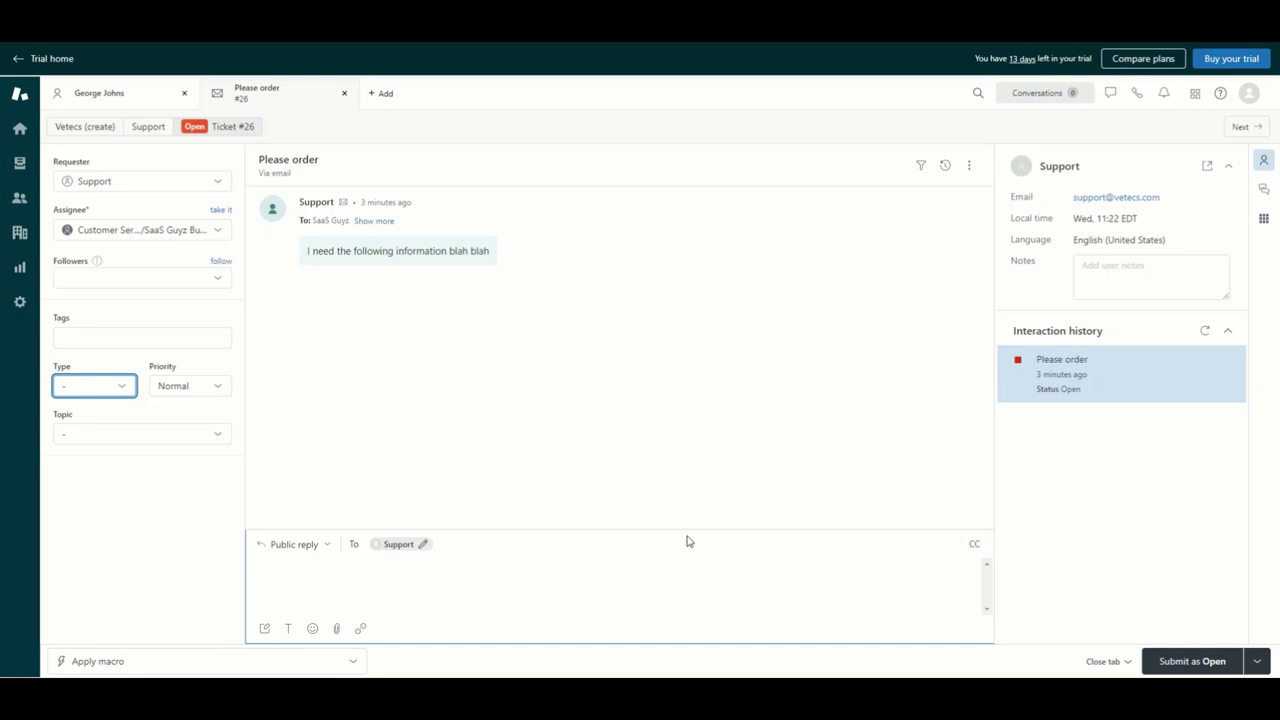
pyautogui.click(705, 430)
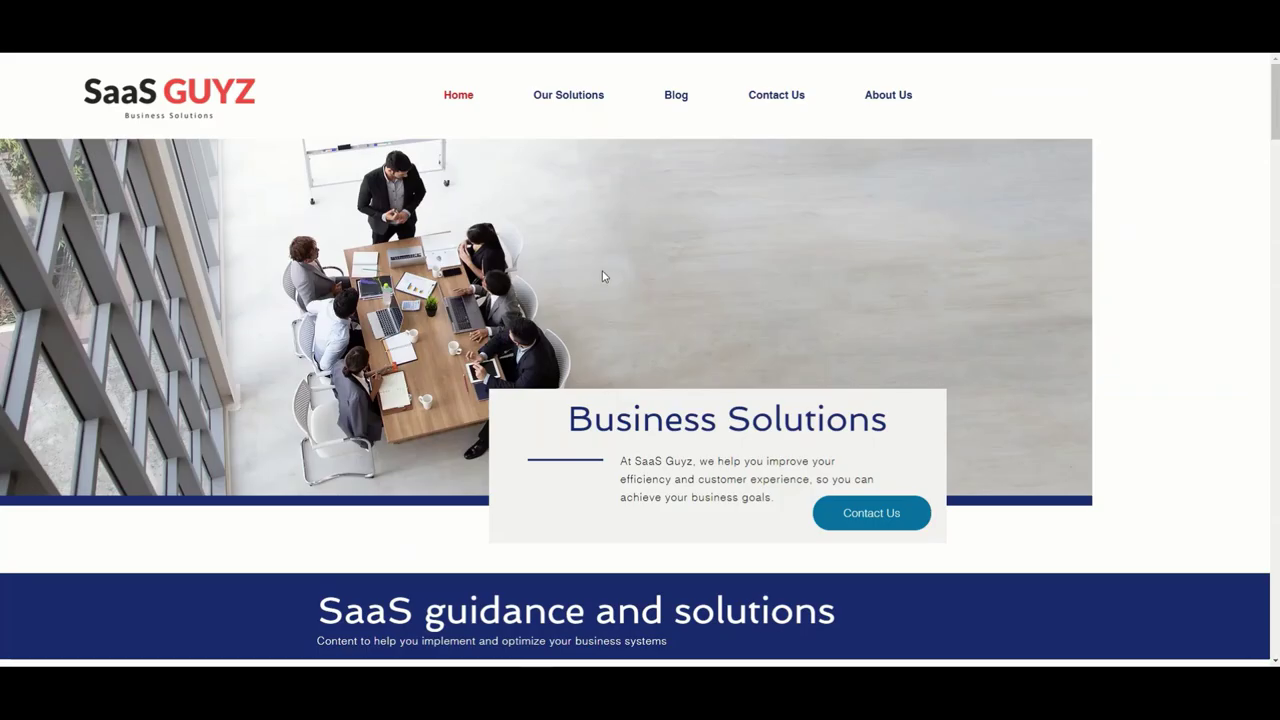
# - Switch to the SaaS Guyz website, browse its blog posts and view the Get in Touch contact form
pyautogui.scroll(-4, 603, 276)
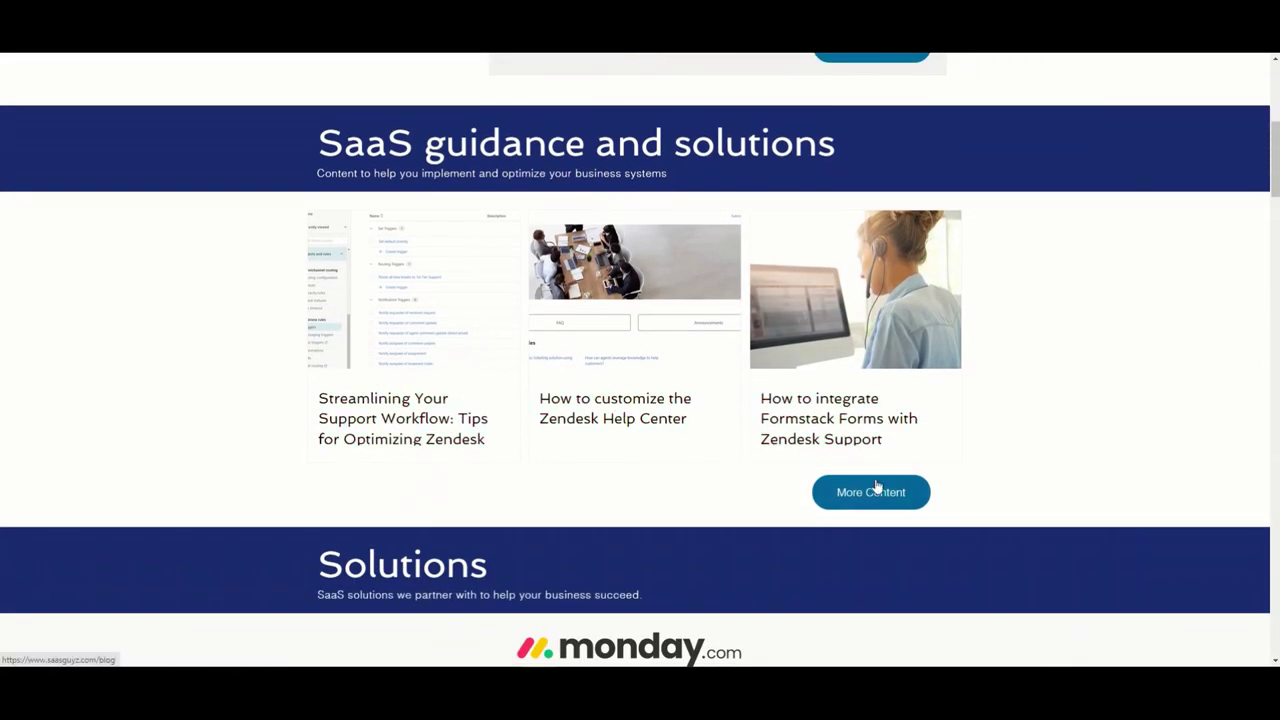
pyautogui.click(885, 490)
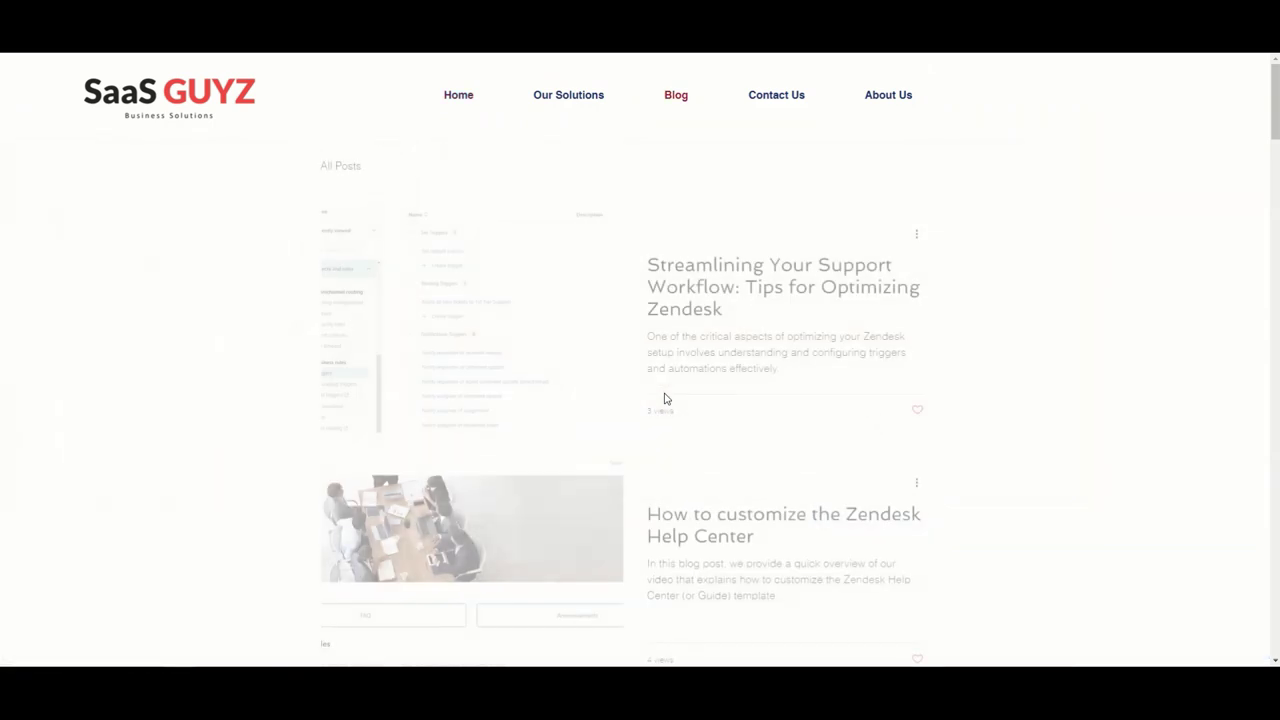
pyautogui.scroll(-4, 665, 399)
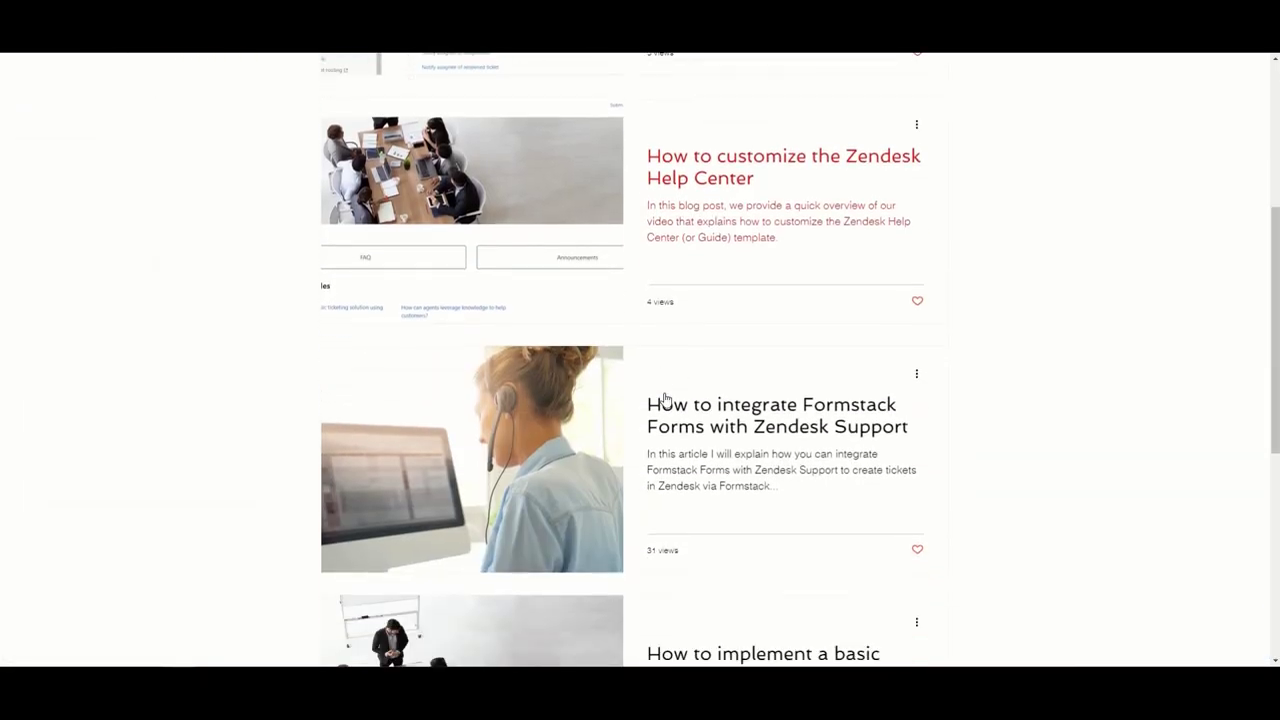
pyautogui.scroll(-2, 665, 399)
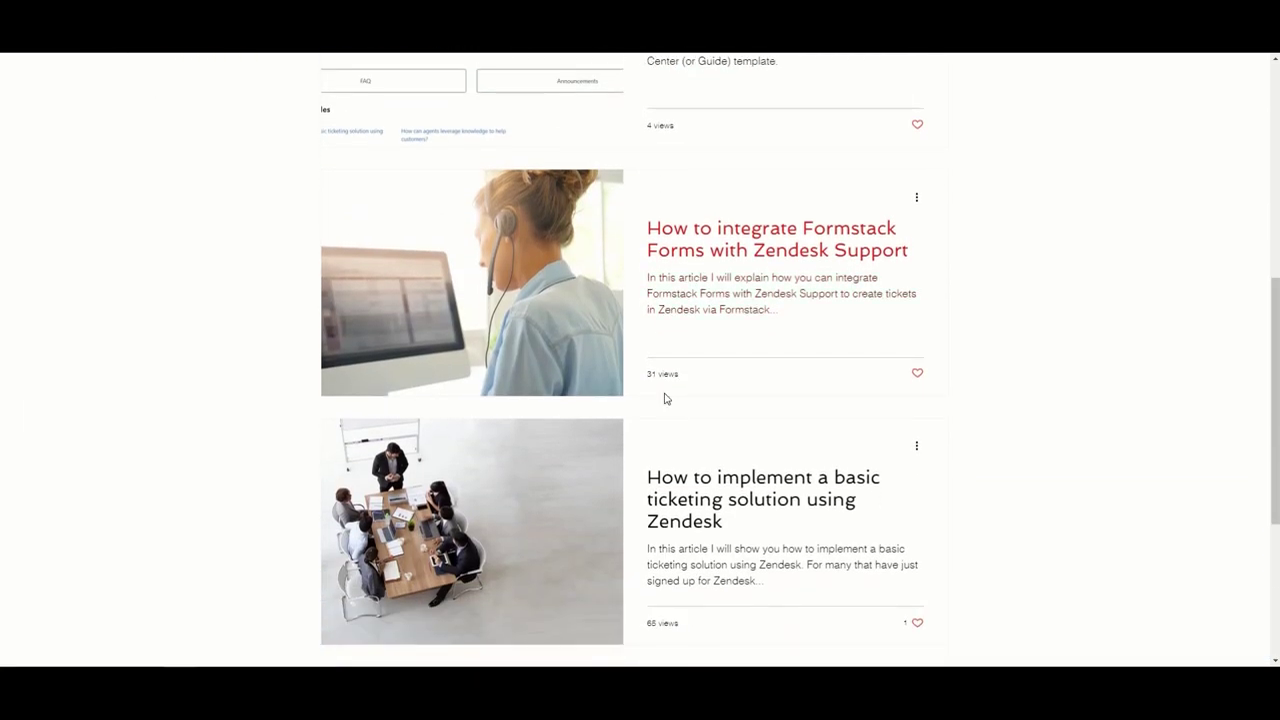
pyautogui.scroll(1, 665, 399)
pyautogui.scroll(5, 665, 399)
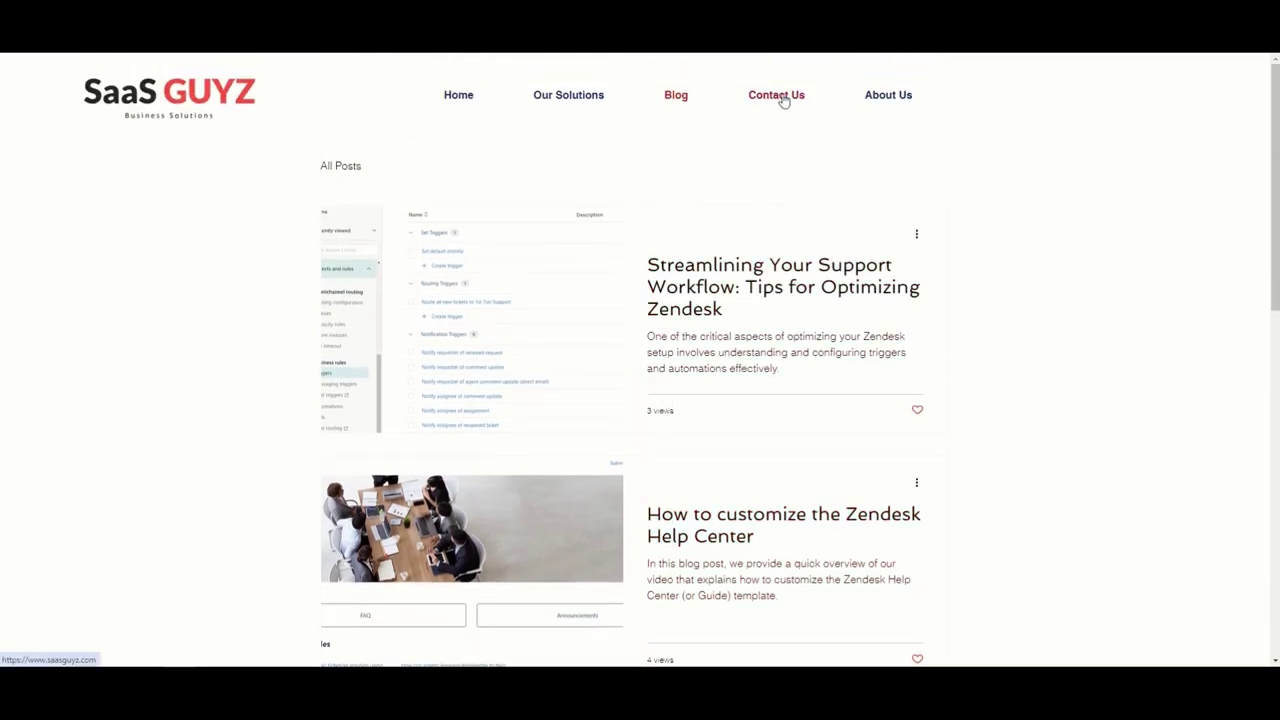
pyautogui.click(783, 97)
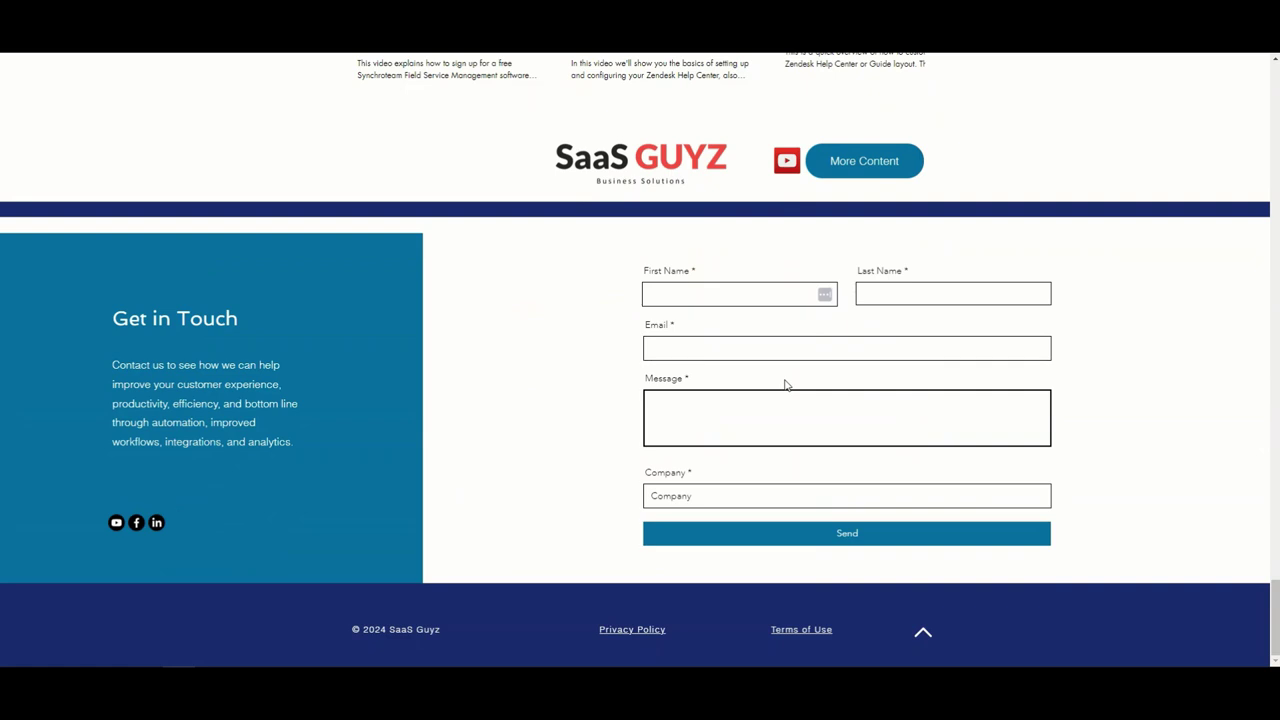
pyautogui.press('Home')
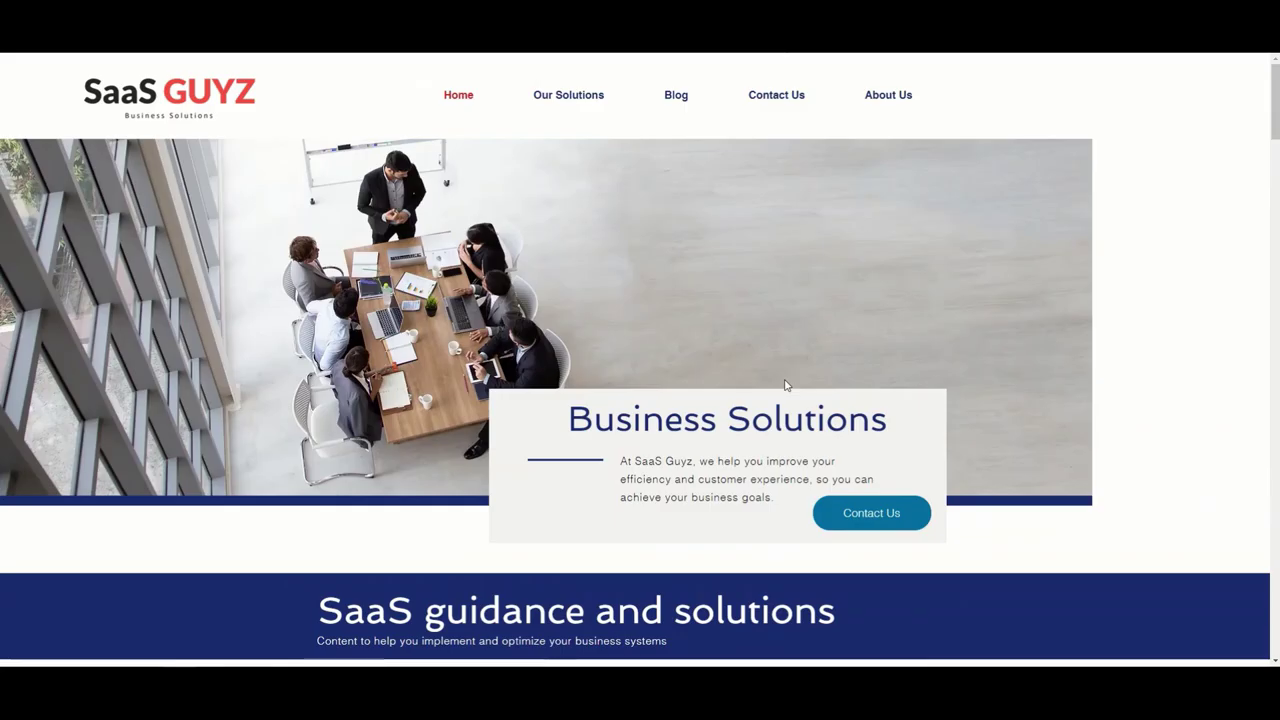